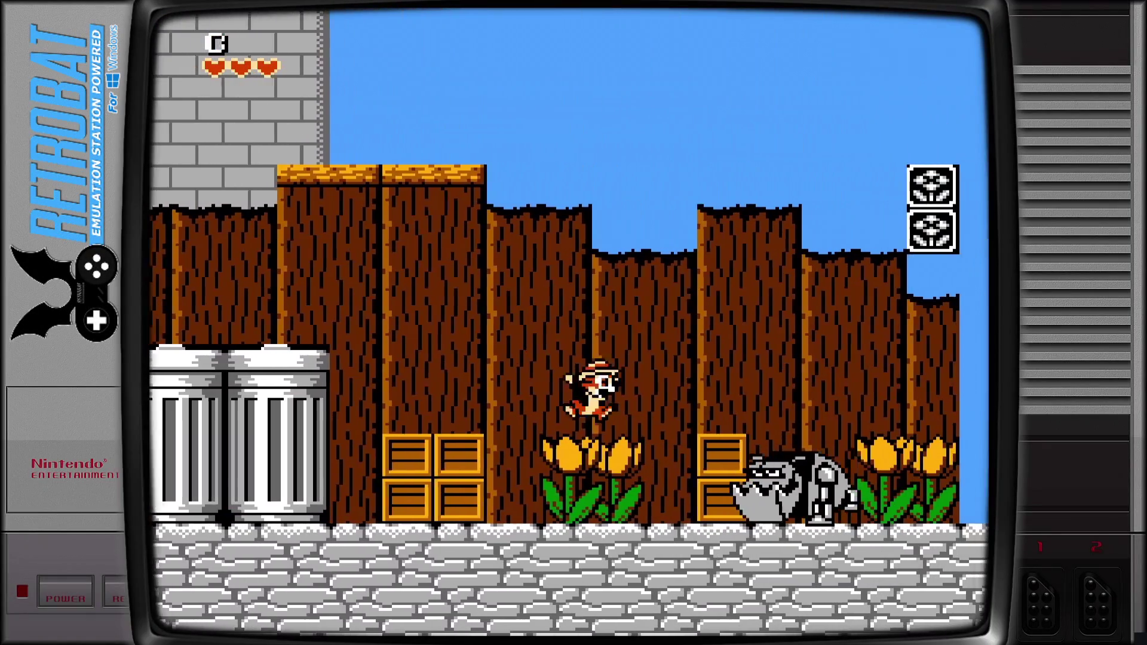
- Run Chip right, throw the red crate, and jump up the pipes onto the pole
{"action": "key", "text": "Right"}
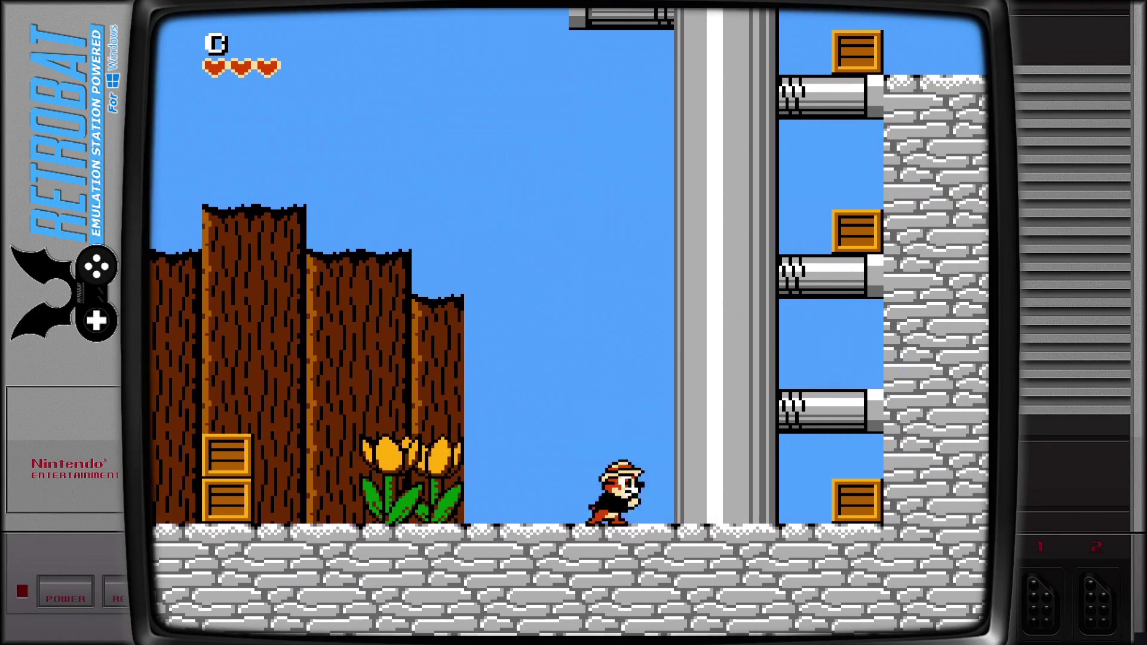
{"action": "key", "text": "Right"}
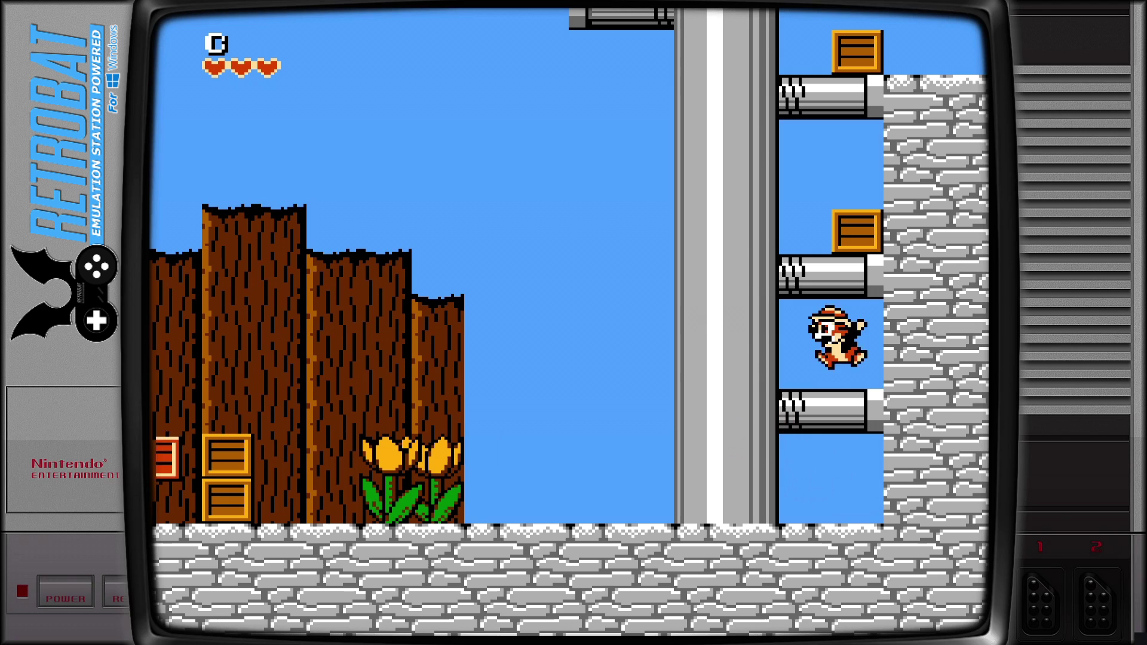
{"action": "key", "text": "x"}
{"action": "key", "text": "z"}
{"action": "key", "text": "x"}
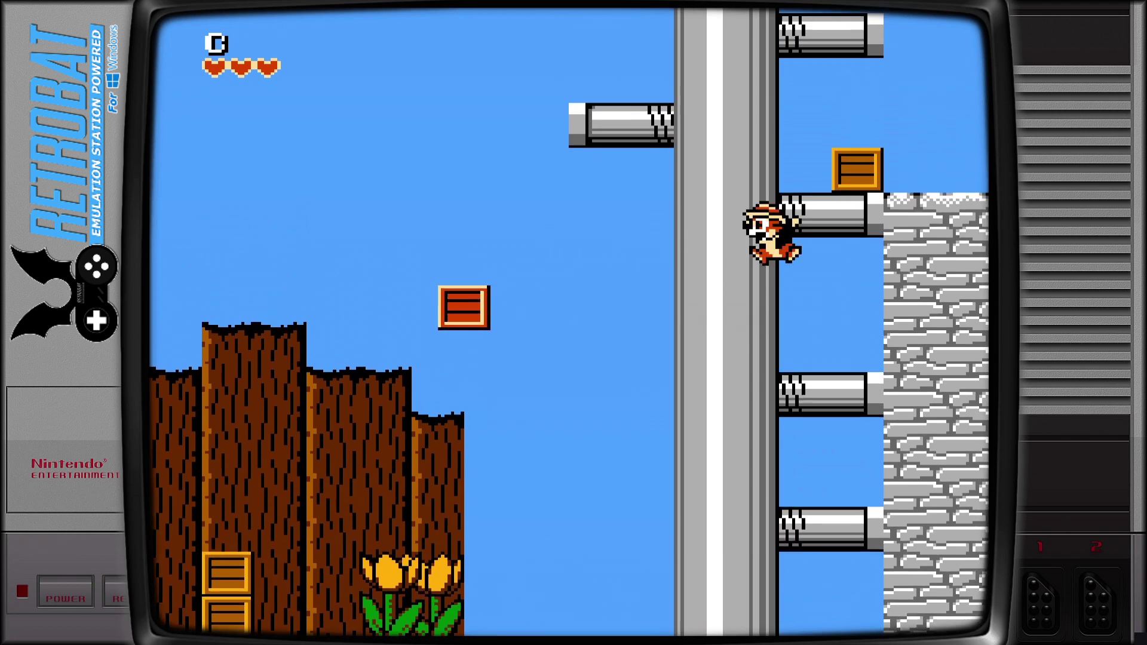
{"action": "key", "text": "x"}
{"action": "key", "text": "x"}
{"action": "key", "text": "Left"}
{"action": "key", "text": "x"}
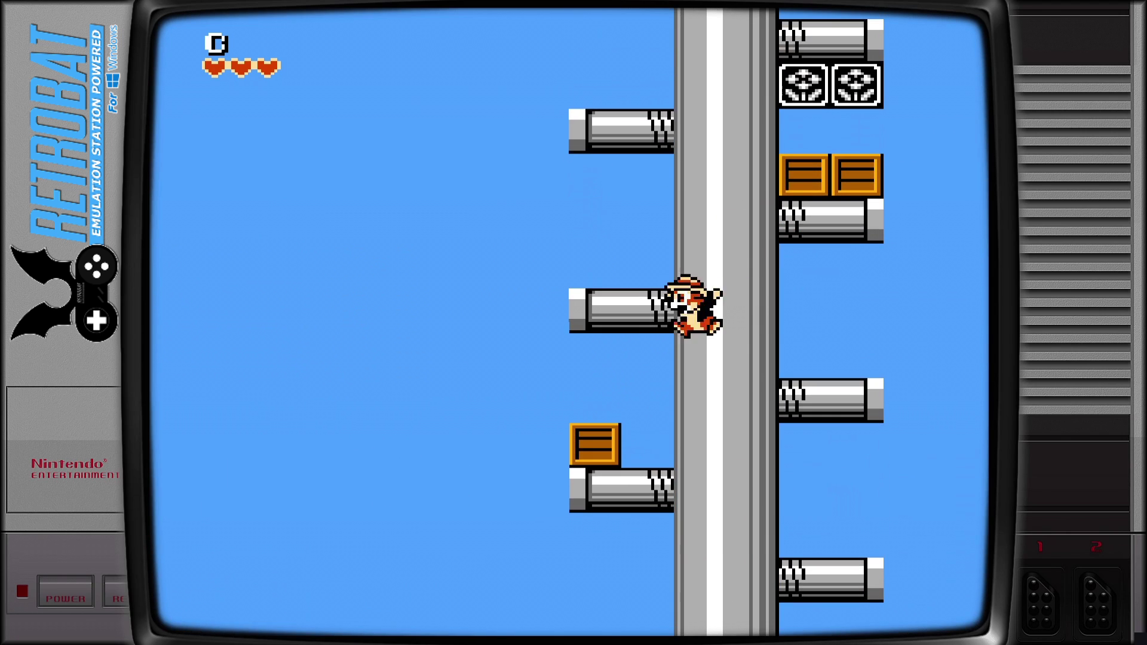
{"action": "key", "text": "x"}
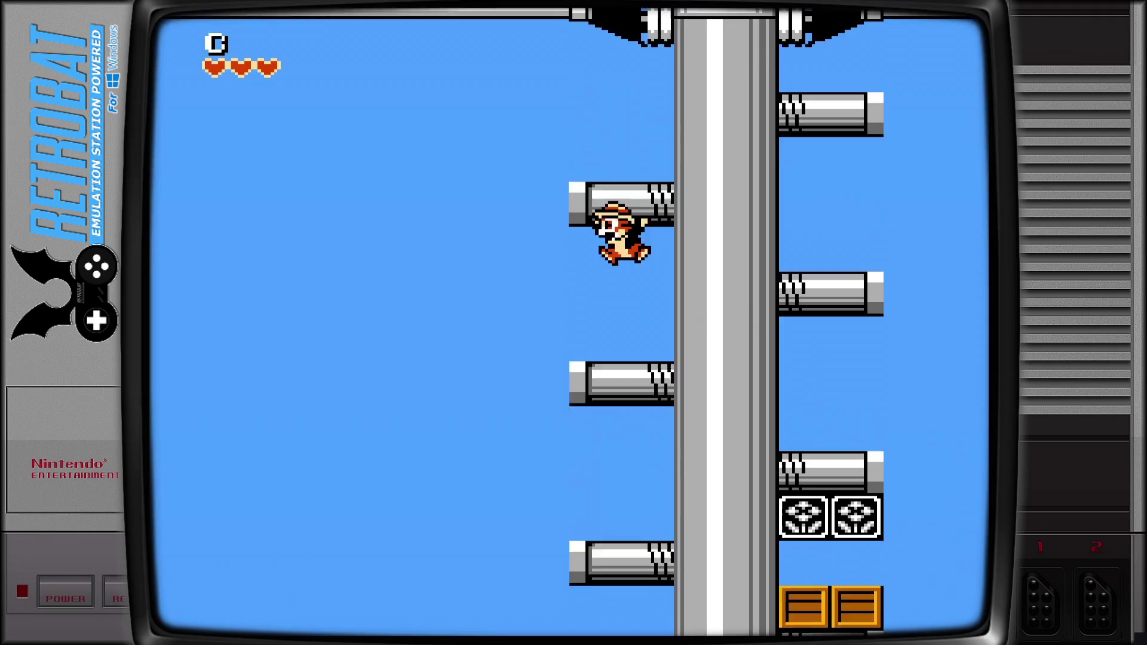
{"action": "key", "text": "x"}
- Guide Chip left along the upper wire, jumping past the chimney, robot mouse and bulldog
{"action": "key", "text": "Left"}
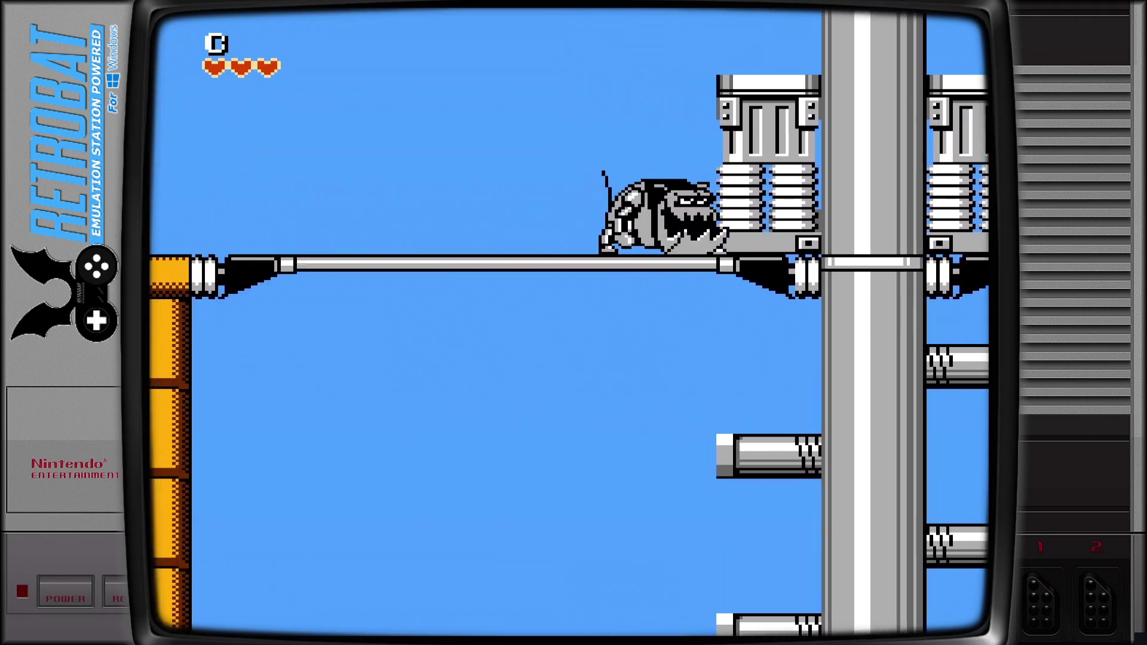
{"action": "key", "text": "Left"}
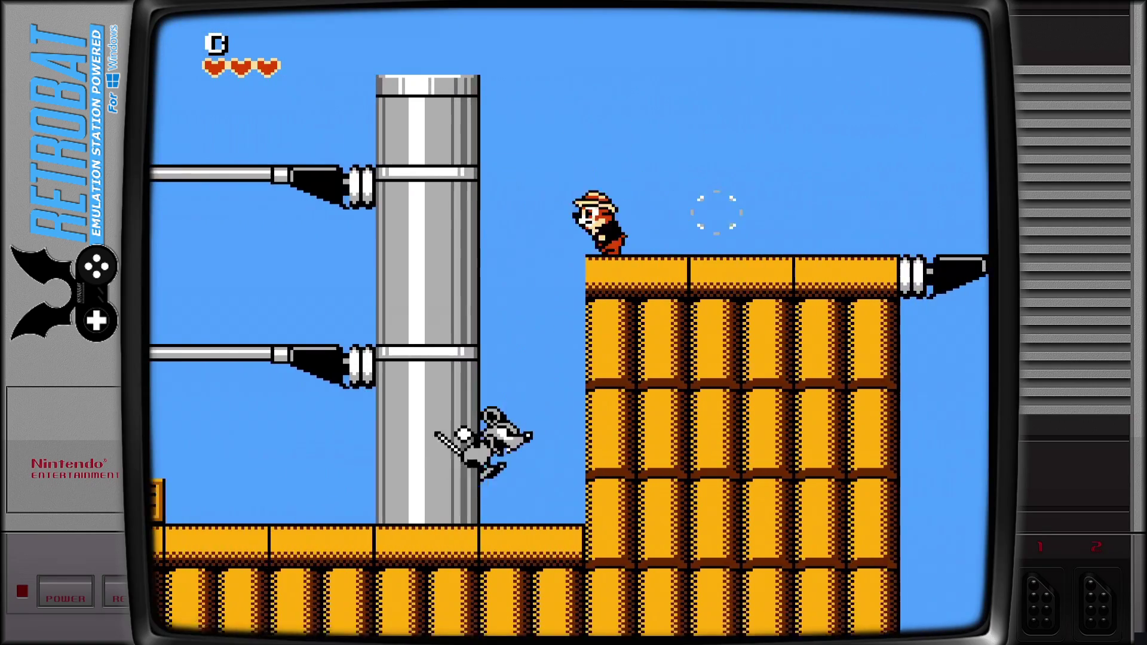
{"action": "key", "text": "x"}
{"action": "key", "text": "Left"}
{"action": "key", "text": "x"}
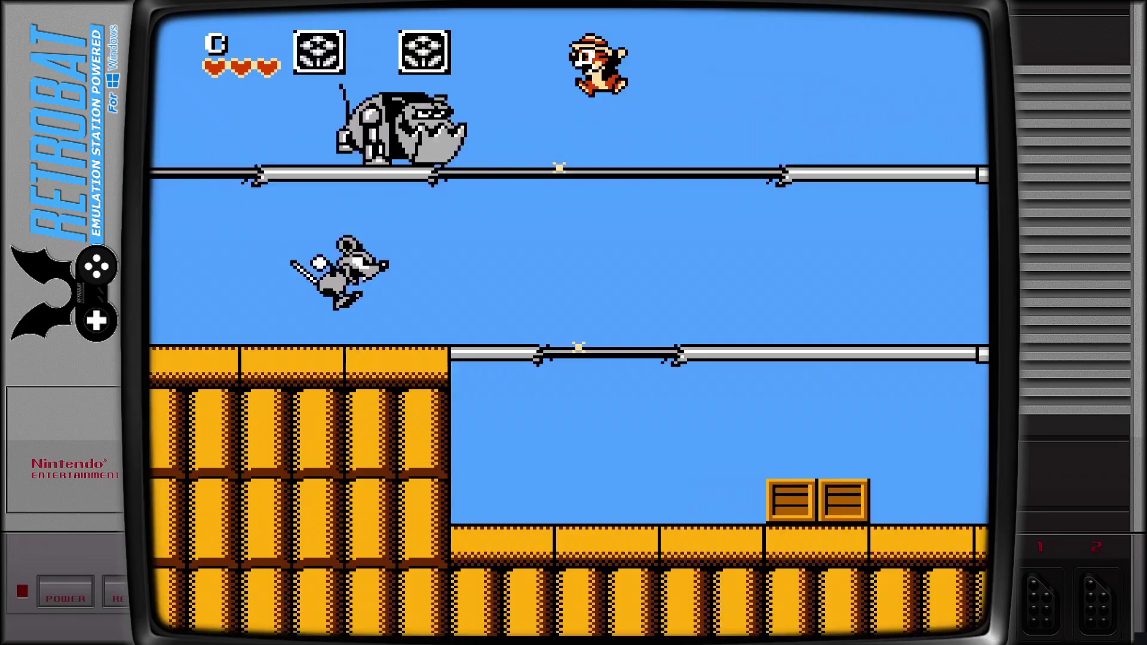
{"action": "key", "text": "Left"}
{"action": "key", "text": "x"}
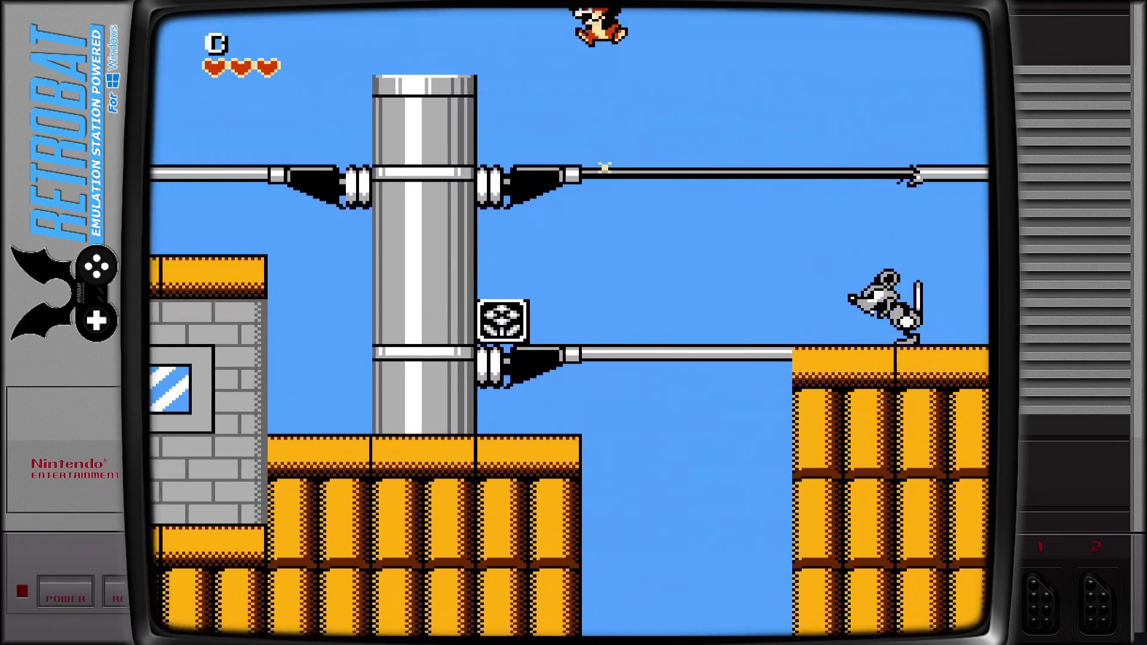
{"action": "key", "text": "Left"}
{"action": "key", "text": "x"}
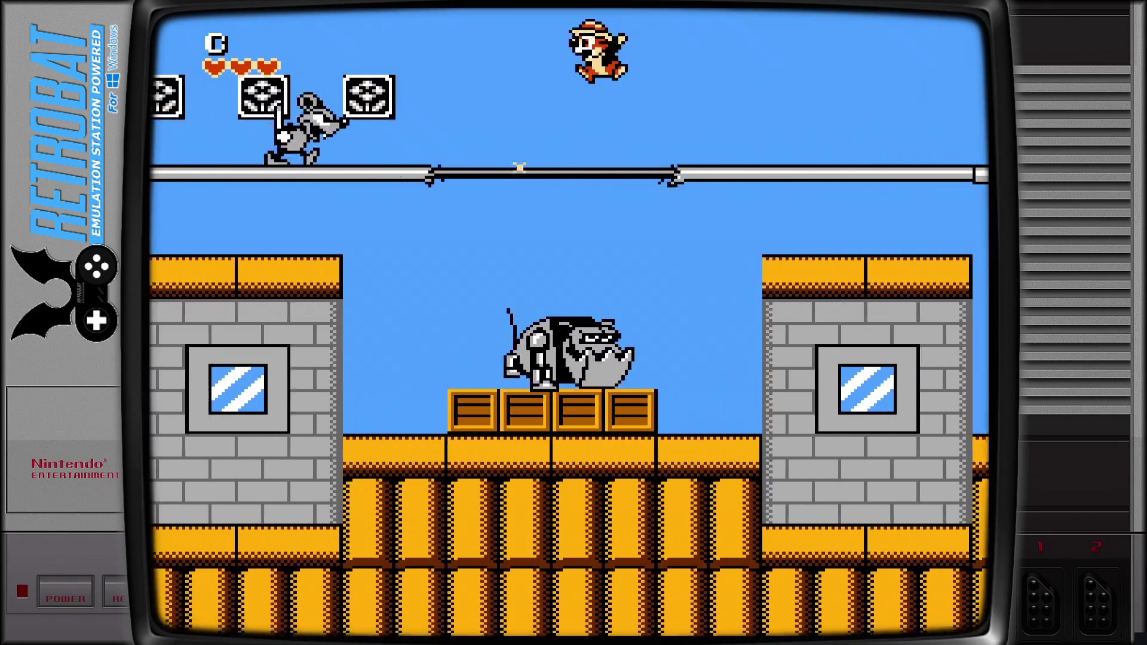
{"action": "key", "text": "Left"}
{"action": "key", "text": "x"}
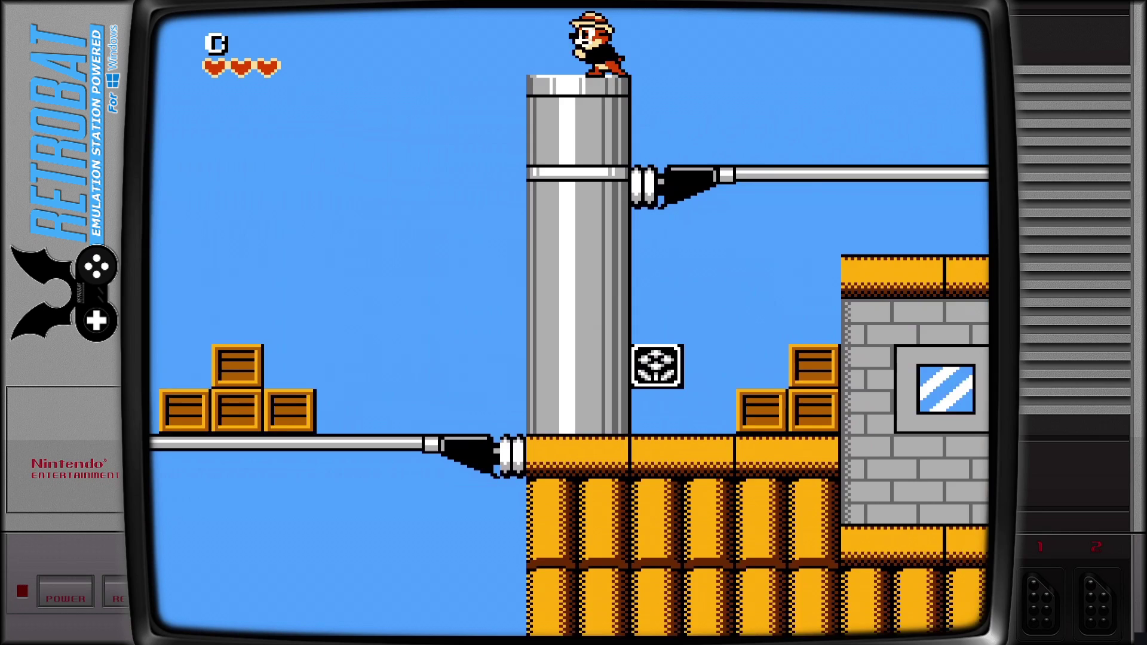
{"action": "key", "text": "Left"}
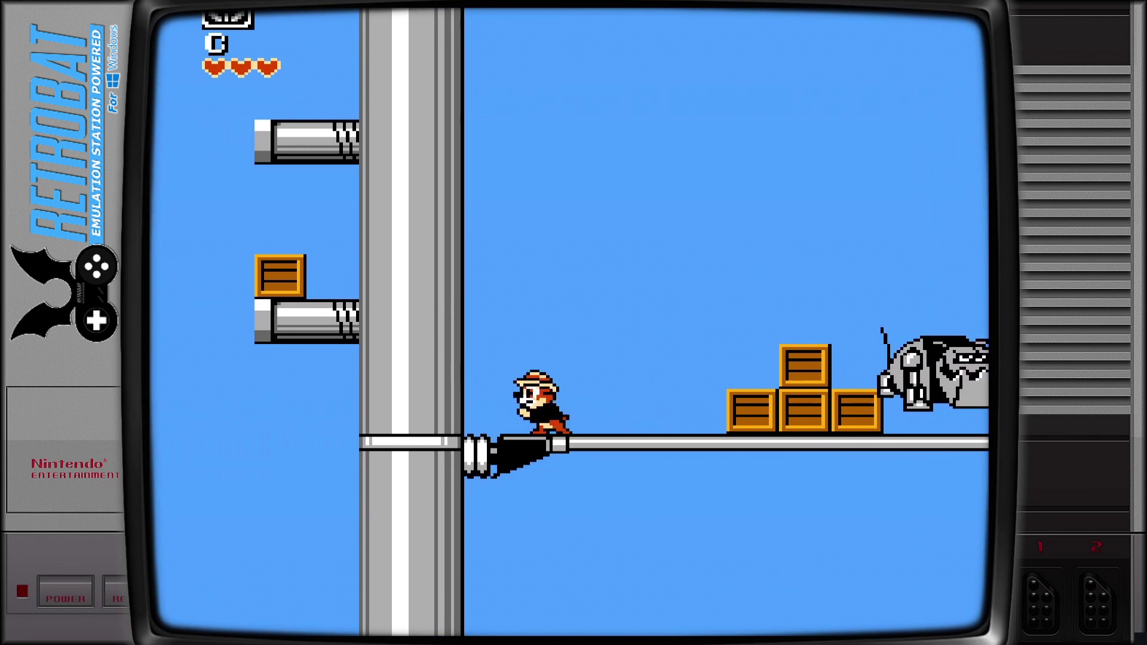
- Jump Chip up the pipes onto the machinery, then run right along the wire past the poles
{"action": "key", "text": "x"}
{"action": "key", "text": "x"}
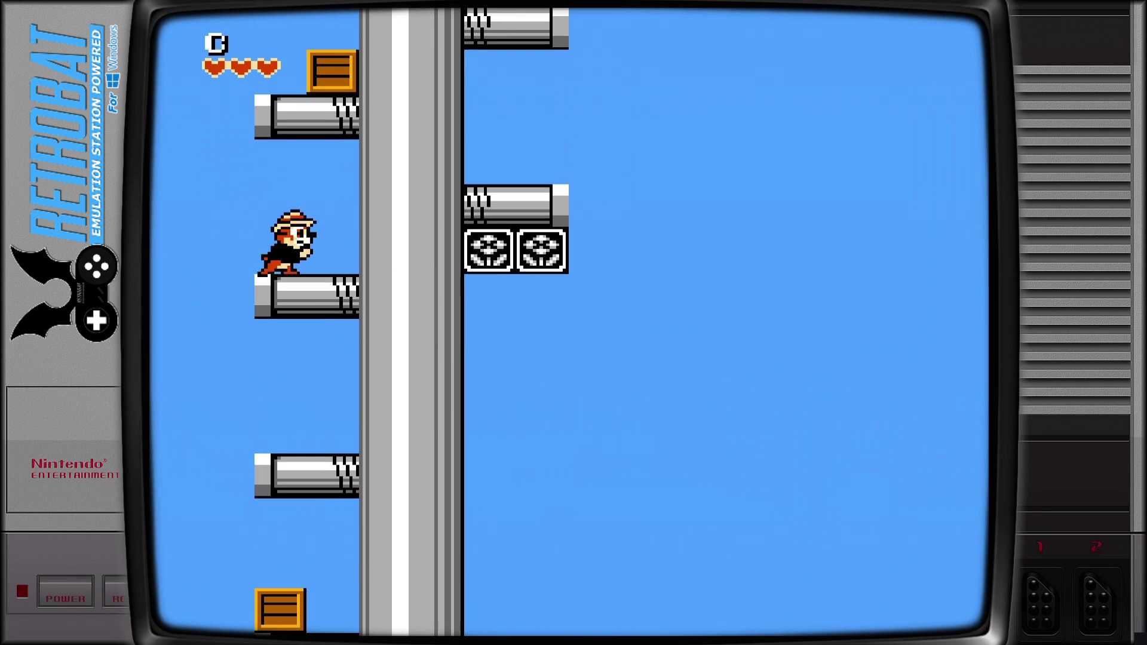
{"action": "key", "text": "Right"}
{"action": "key", "text": "x"}
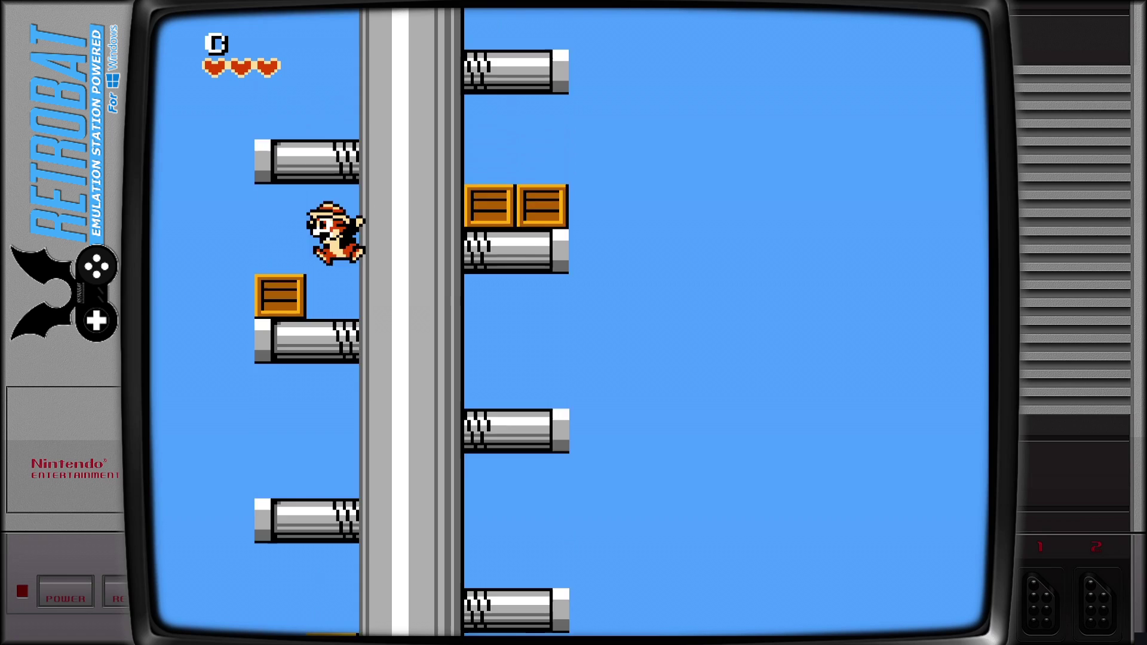
{"action": "key", "text": "Right"}
{"action": "key", "text": "Right"}
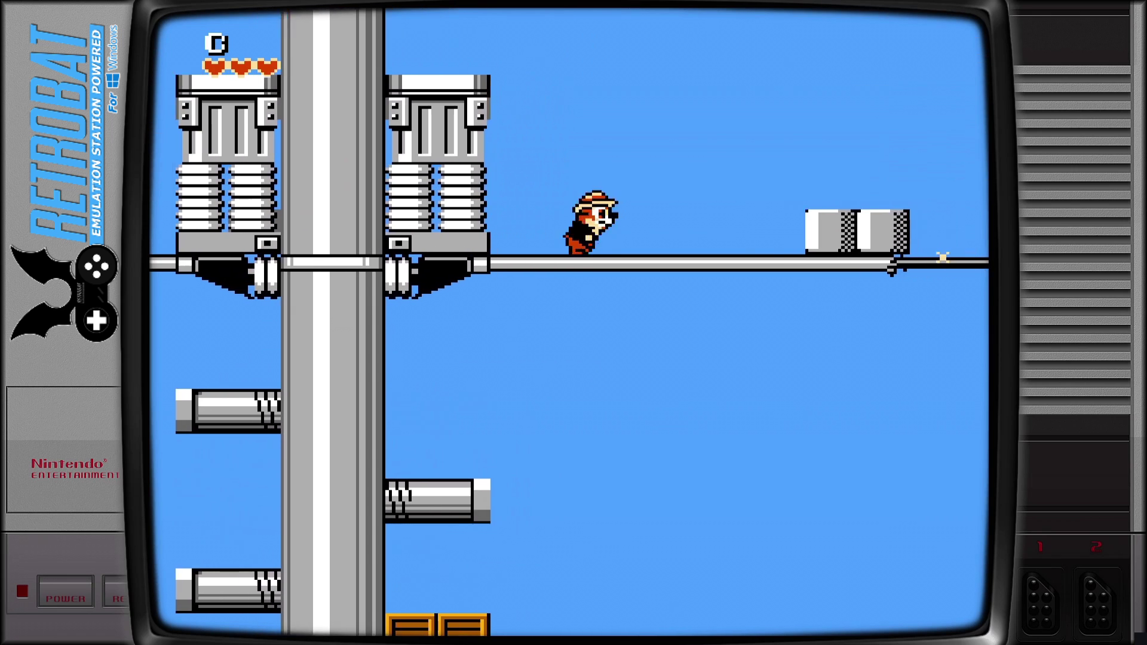
{"action": "key", "text": "x"}
{"action": "key", "text": "Right"}
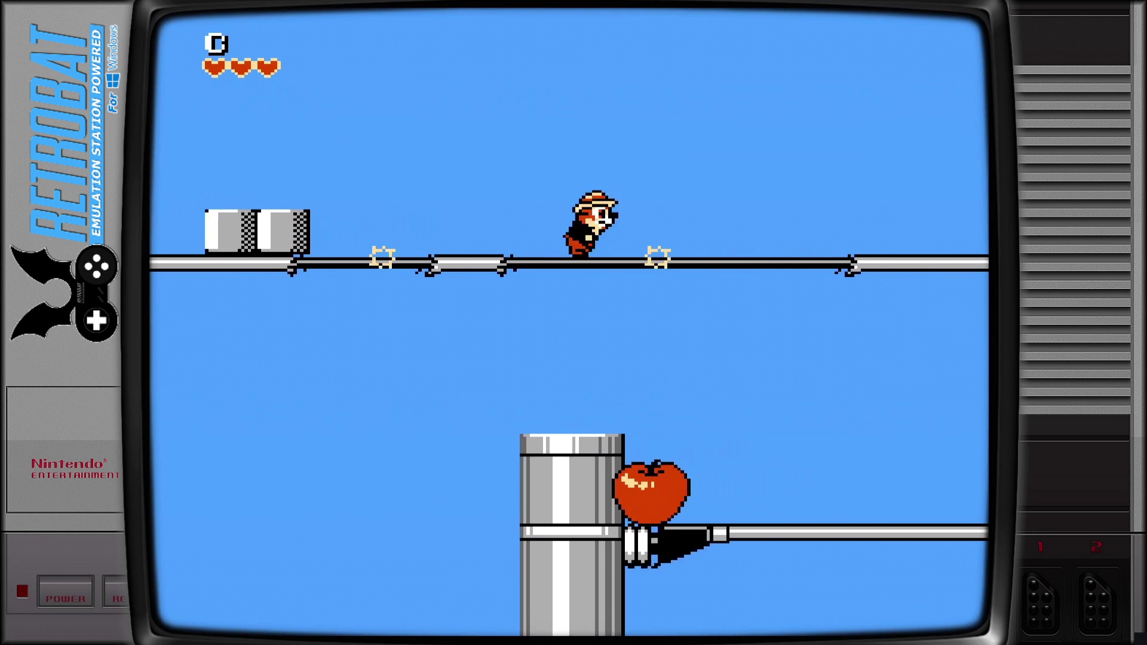
{"action": "key", "text": "x"}
{"action": "key", "text": "Right"}
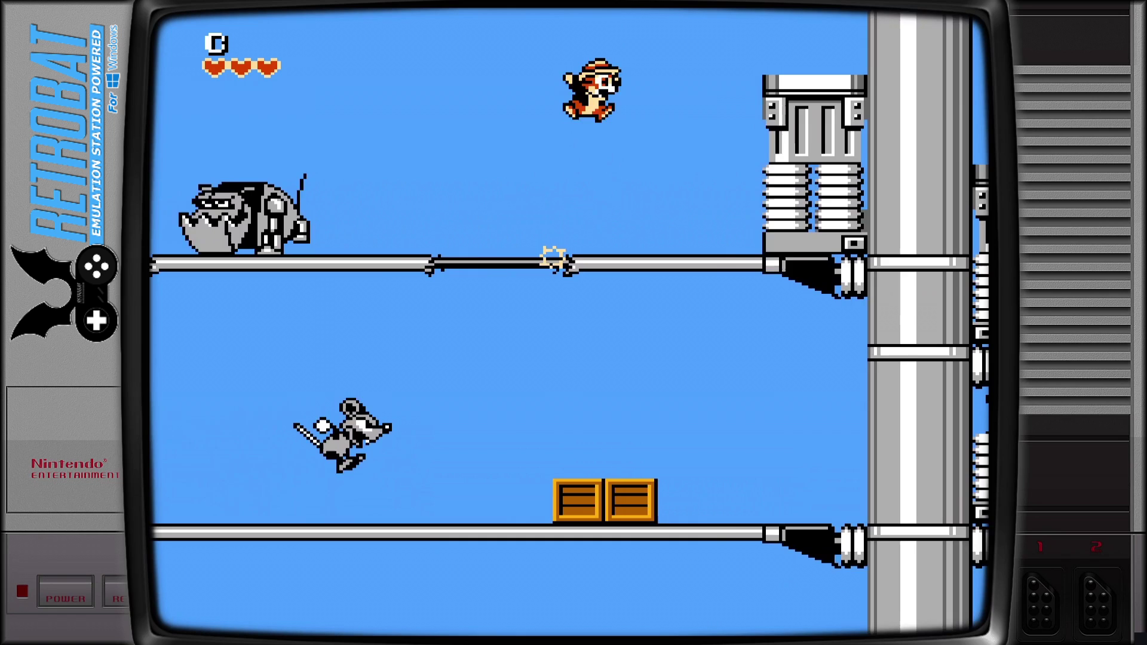
{"action": "key", "text": "Right"}
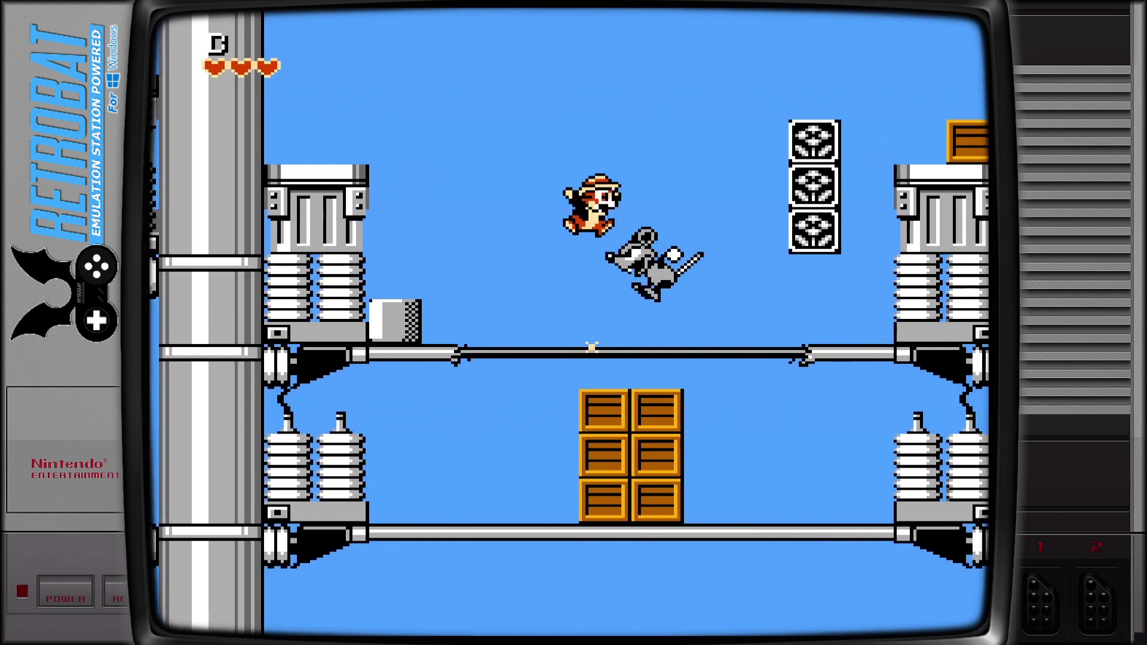
- Jump Chip onward past another set of poles
{"action": "key", "text": "x"}
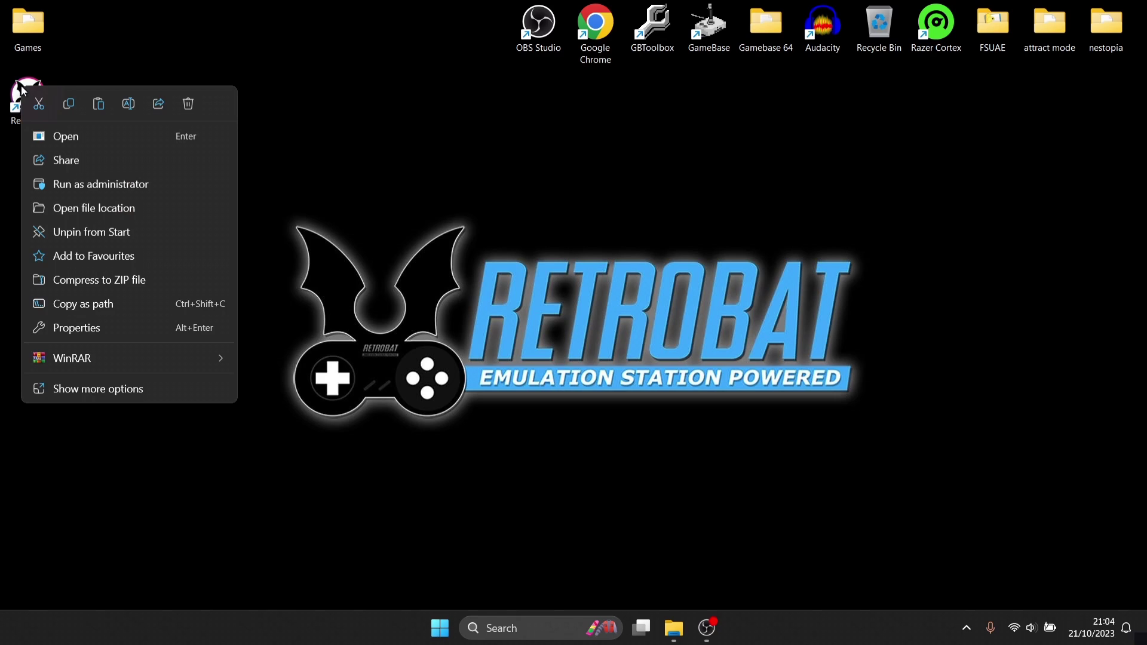
- Open RetroBat's install folder and go into emulators\retroarch
{"action": "left_click", "coordinate": [106, 210]}
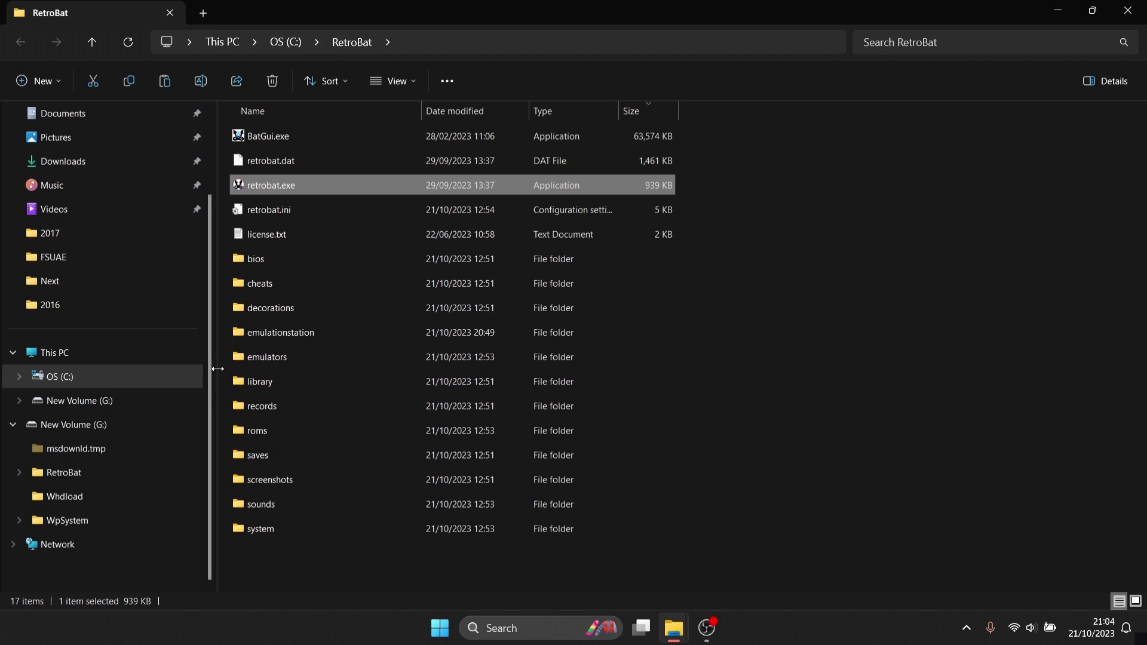
{"action": "left_click", "coordinate": [862, 384]}
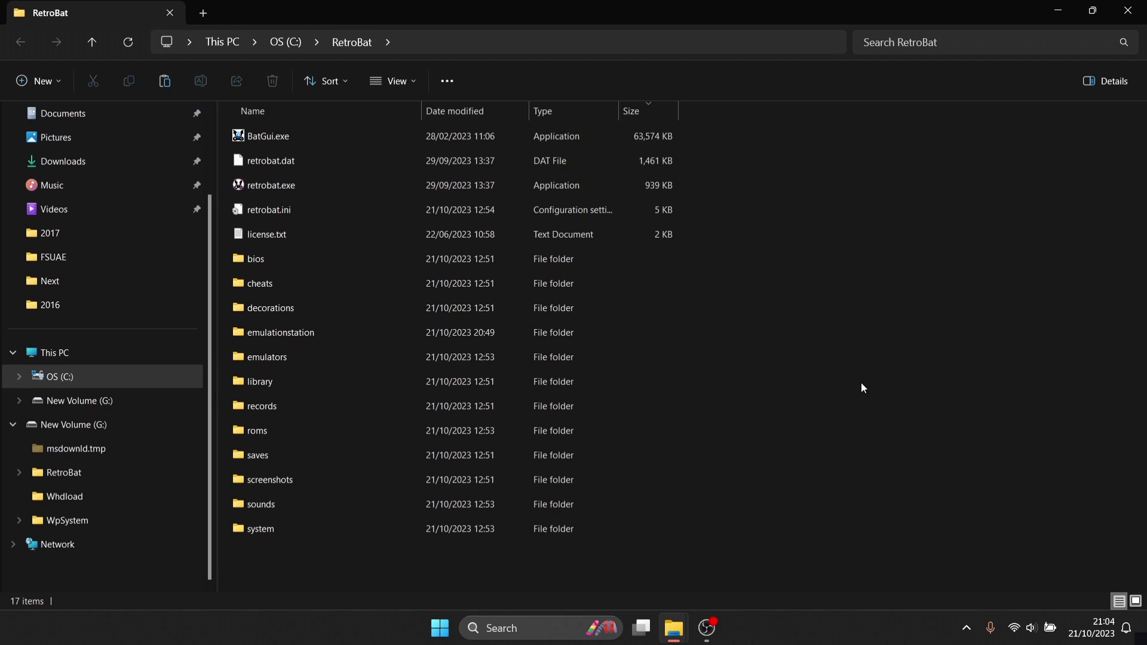
{"action": "double_click", "coordinate": [397, 359]}
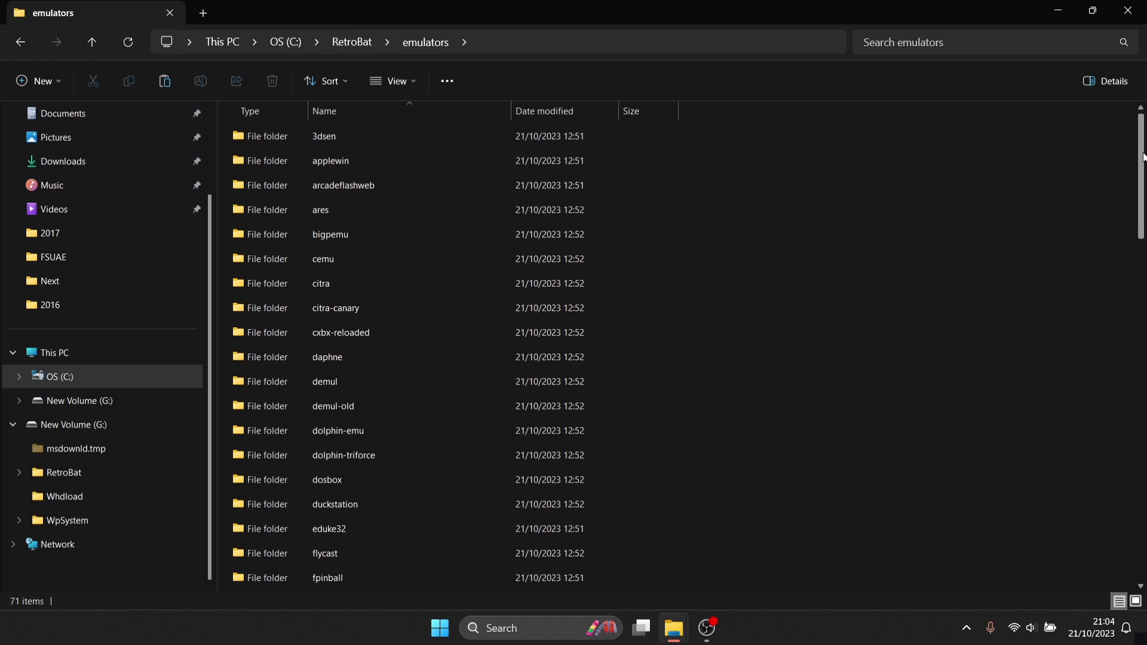
{"action": "scroll", "coordinate": [1145, 158], "scroll_direction": "down", "scroll_amount": 5}
{"action": "scroll", "coordinate": [689, 356], "scroll_direction": "down", "scroll_amount": 5}
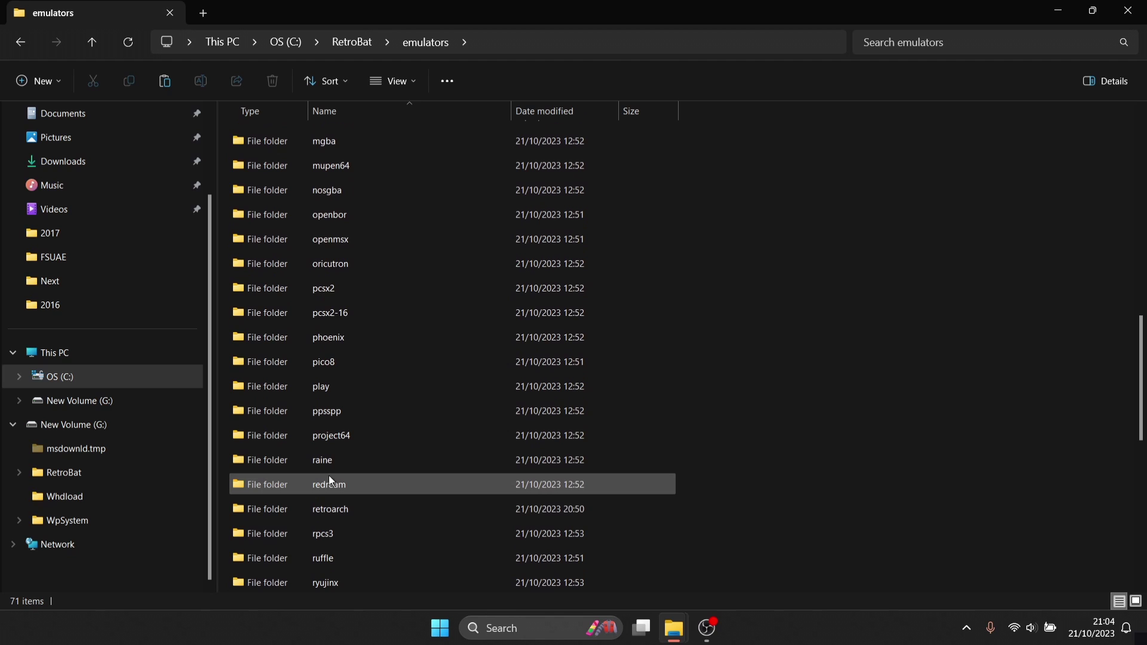
{"action": "double_click", "coordinate": [334, 507]}
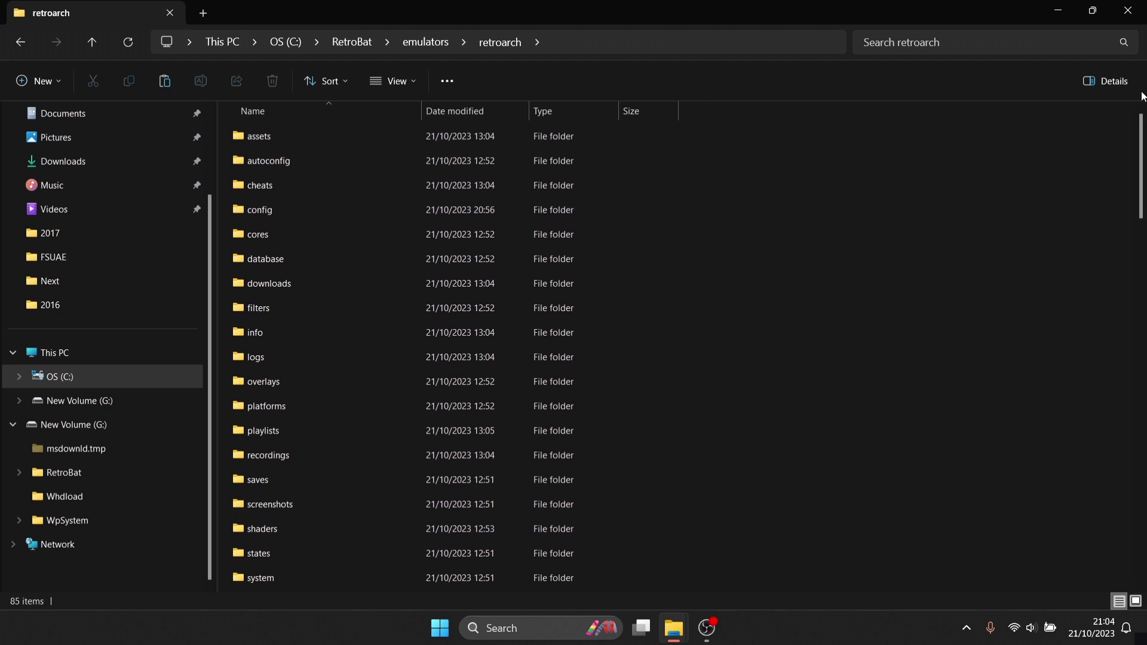
- Scroll down to retroarch.exe and launch RetroArch
{"action": "scroll", "coordinate": [1145, 192], "scroll_direction": "down", "scroll_amount": 4}
{"action": "left_click_drag", "start_coordinate": [1144, 193], "coordinate": [1142, 454]}
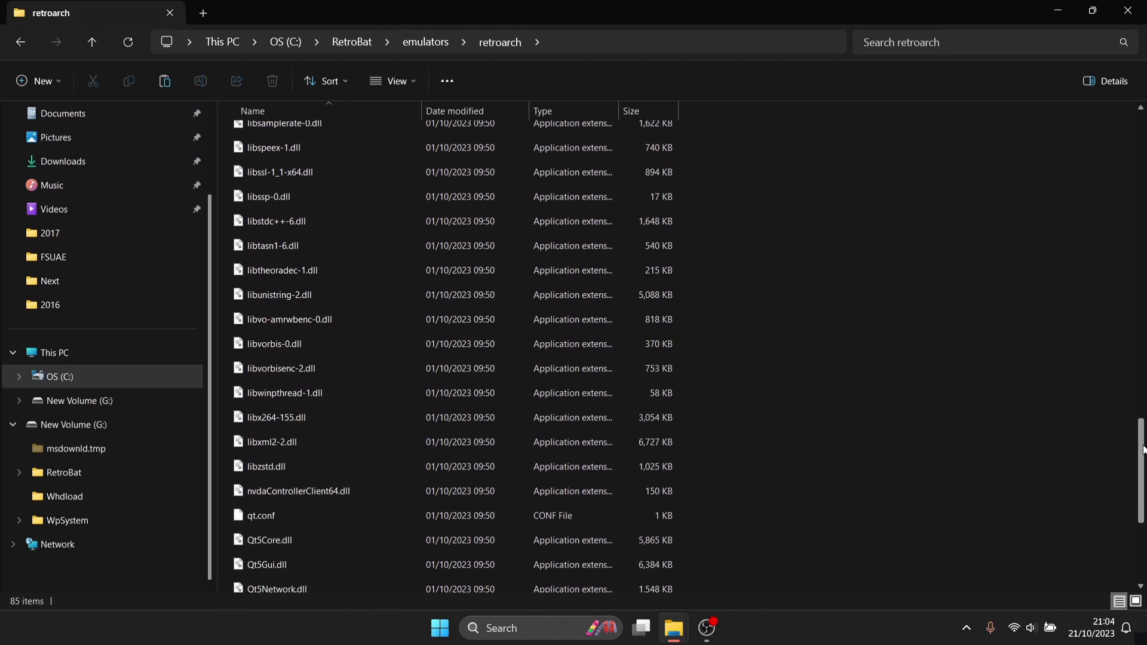
{"action": "scroll", "coordinate": [335, 493], "scroll_direction": "down", "scroll_amount": 2}
{"action": "left_click", "coordinate": [336, 493]}
{"action": "double_click", "coordinate": [336, 494]}
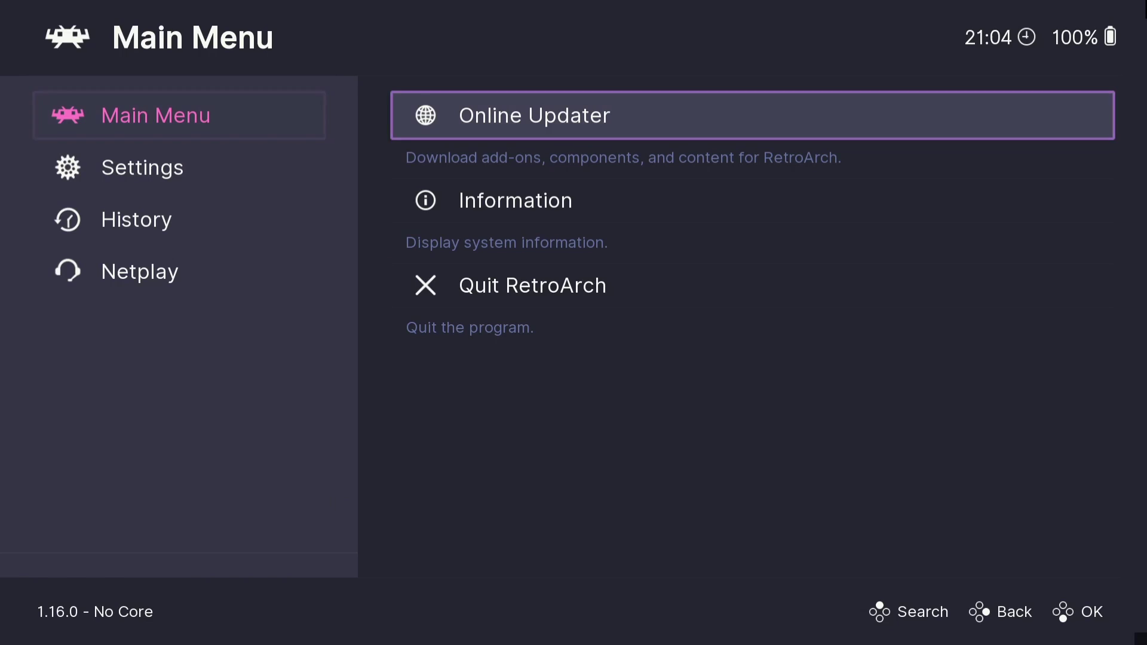
- Run Update Cheats from RetroArch's Online Updater to download cheats.zip
{"action": "key", "text": "Down"}
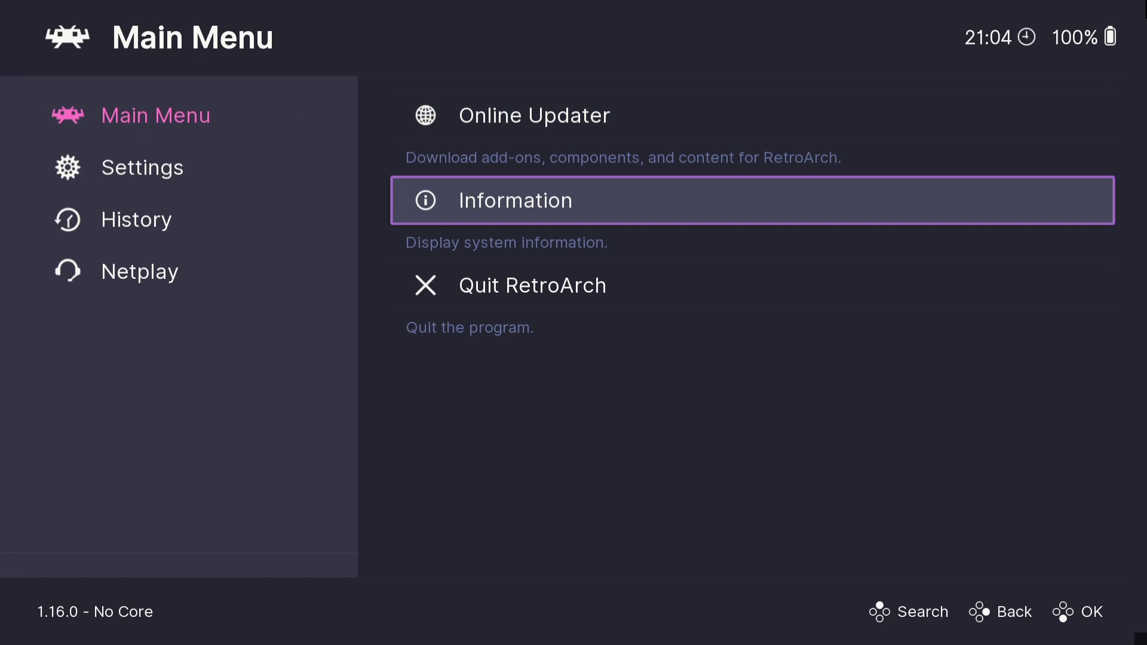
{"action": "key", "text": "Up"}
{"action": "key", "text": "Return"}
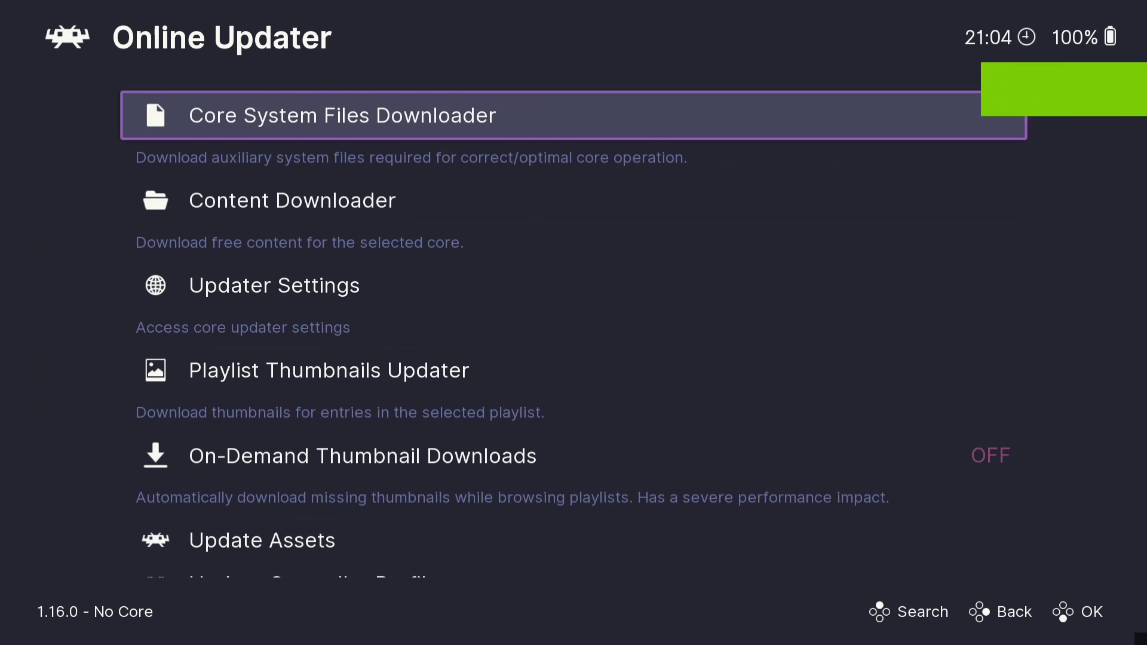
{"action": "key", "text": "Down"}
{"action": "key", "text": "Down"}
{"action": "key", "text": "Down"}
{"action": "key", "text": "Down"}
{"action": "key", "text": "Down"}
{"action": "key", "text": "Down"}
{"action": "key", "text": "Down"}
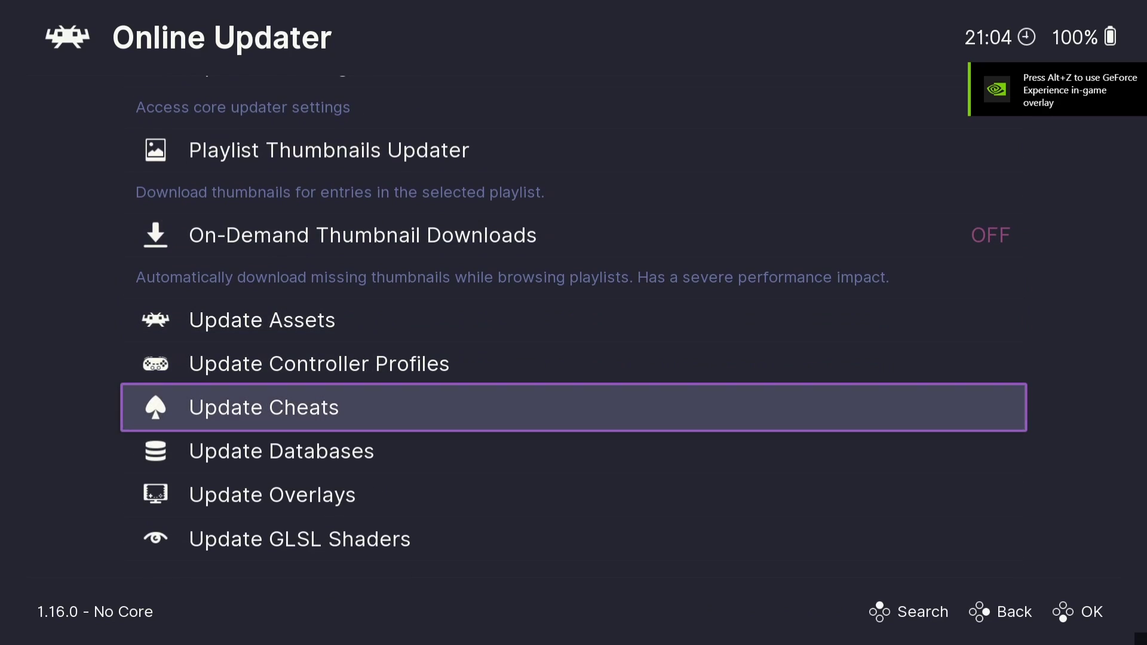
{"action": "key", "text": "Return"}
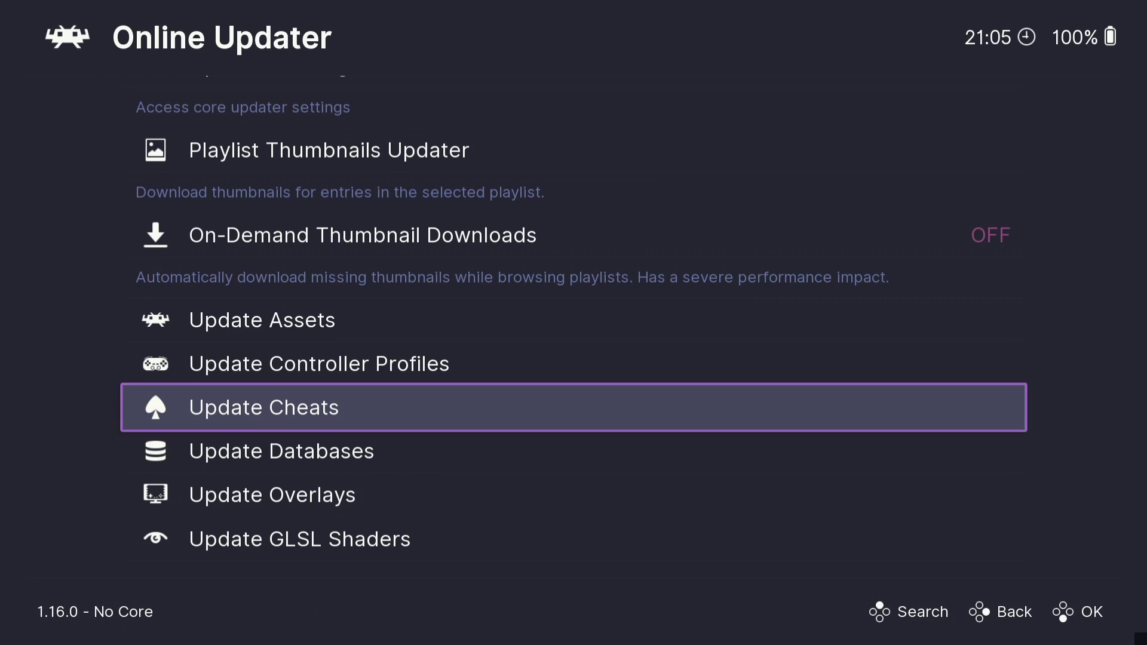
- Return to RetroArch's Main Menu and quit RetroArch
{"action": "key", "text": "z"}
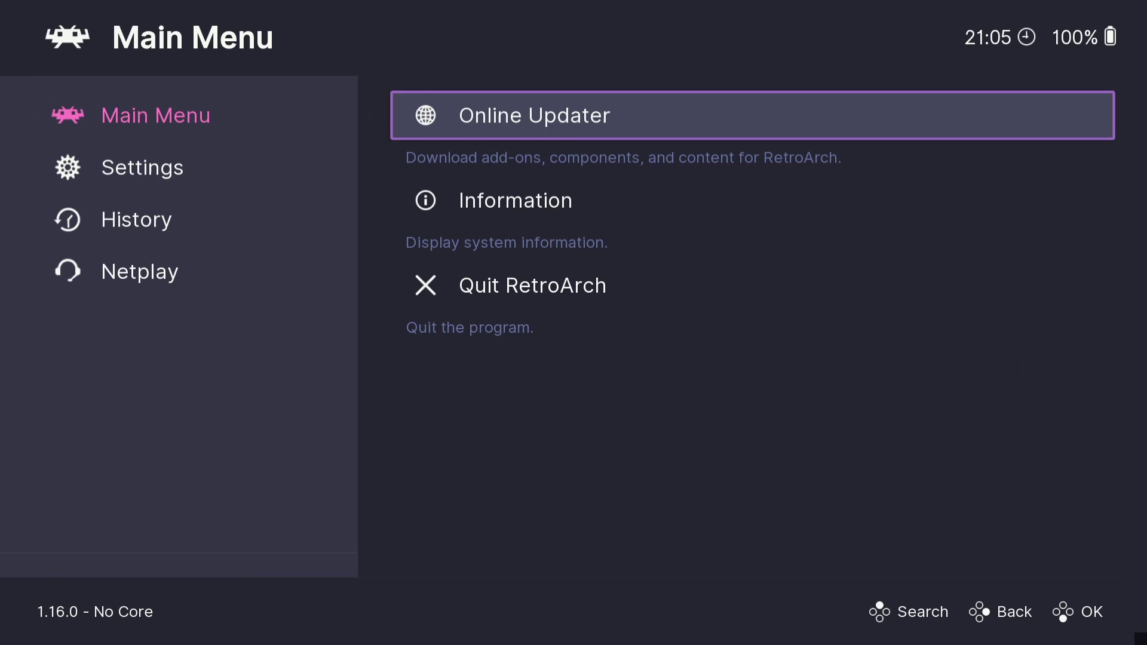
{"action": "key", "text": "Down"}
{"action": "key", "text": "Down"}
{"action": "key", "text": "x"}
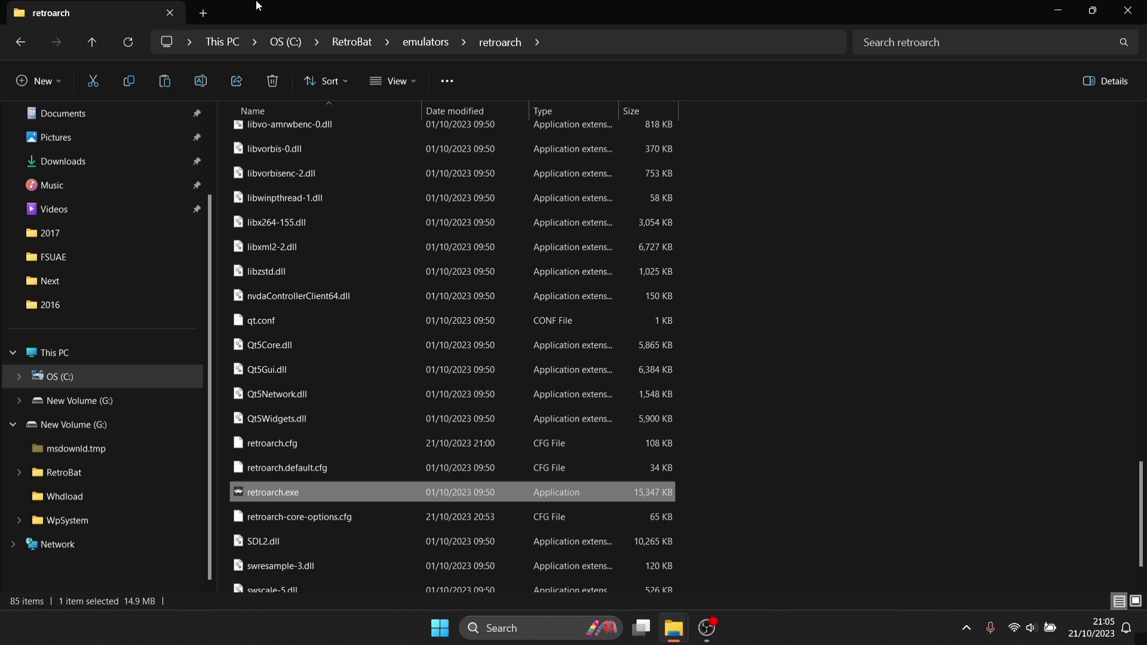
- Navigate back up to C:\RetroBat, then into cheats\retroarch
{"action": "left_click", "coordinate": [24, 44]}
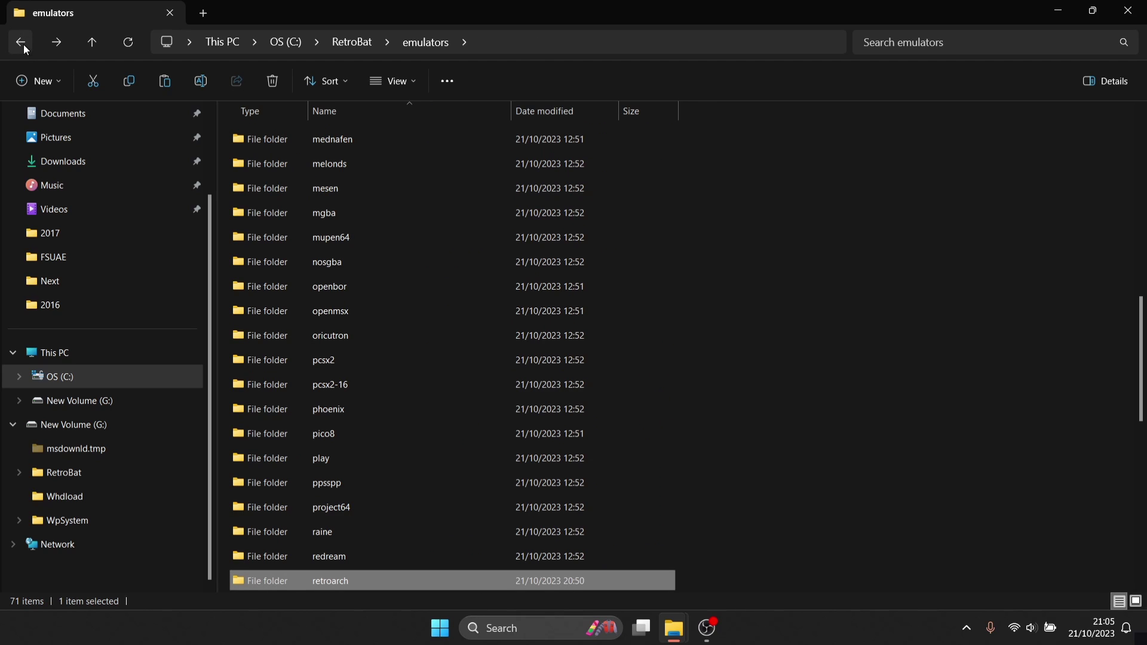
{"action": "left_click", "coordinate": [26, 50]}
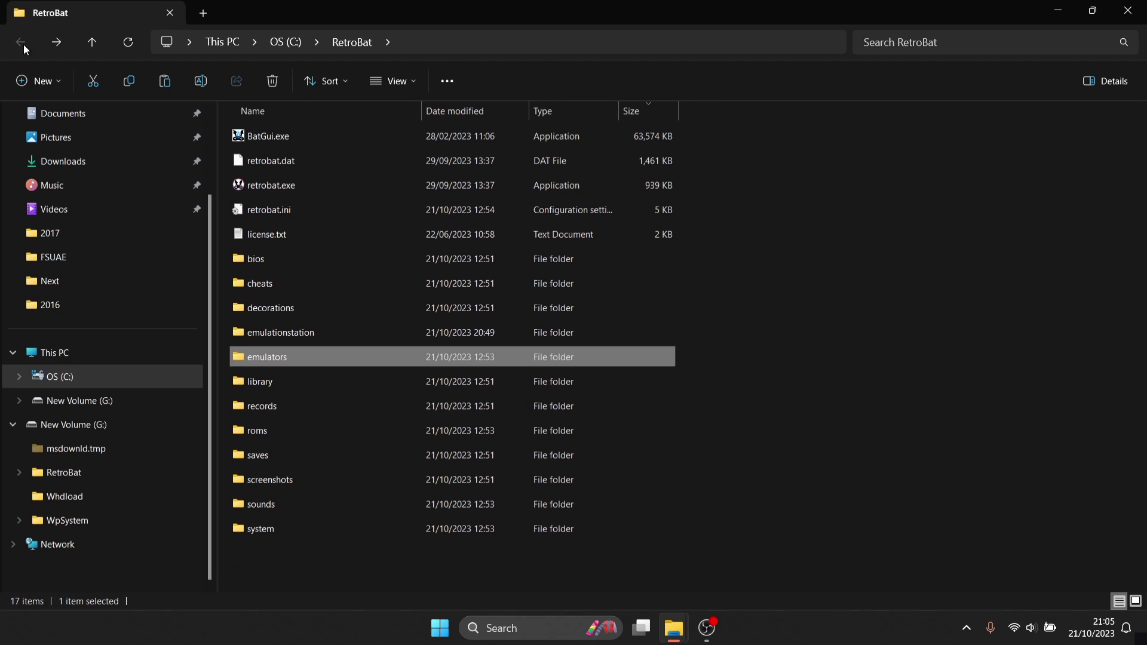
{"action": "double_click", "coordinate": [368, 284]}
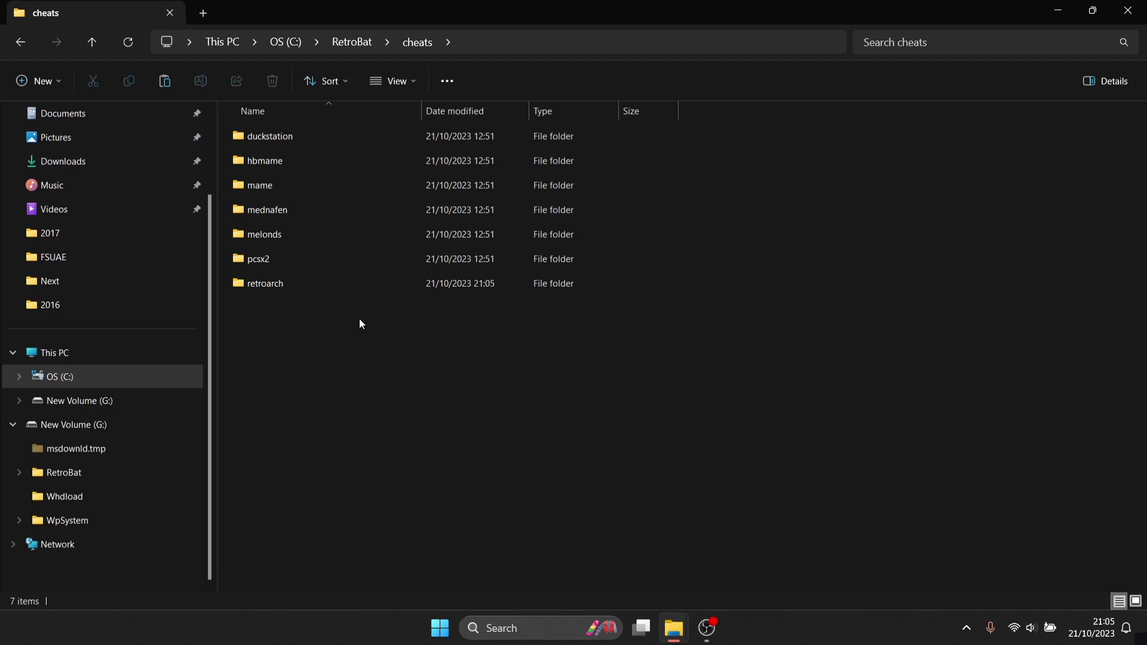
{"action": "double_click", "coordinate": [291, 284]}
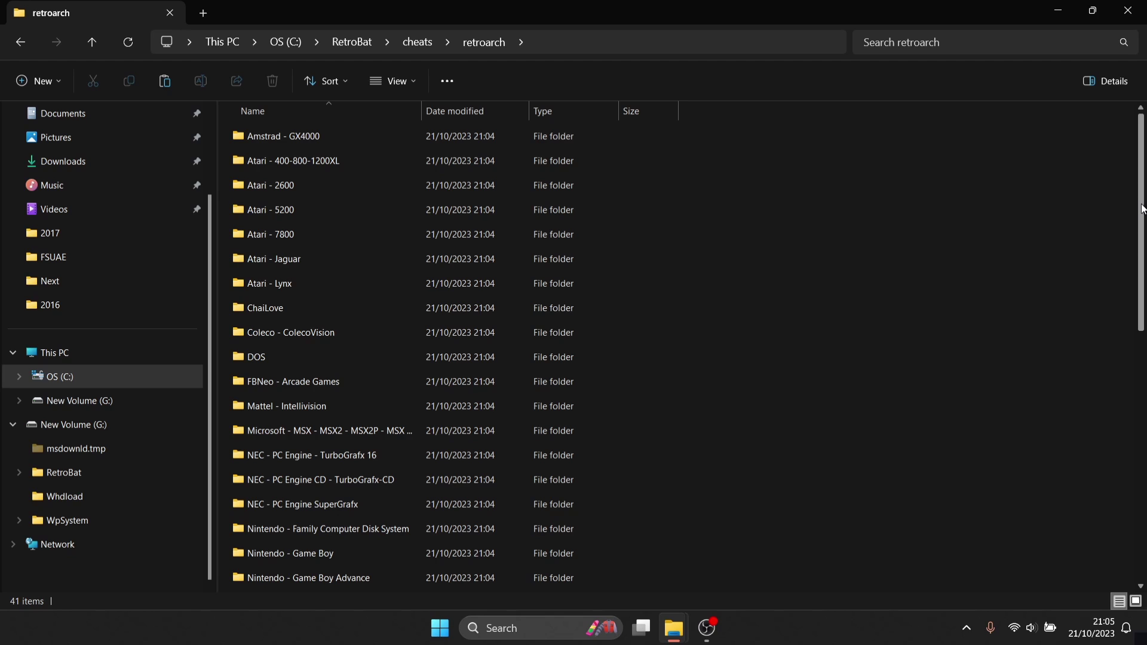
- Open the Nintendo - Nintendo Entertainment System folder, scroll to Chip 'n Dale, and widen the Name column
{"action": "left_click_drag", "start_coordinate": [1143, 209], "coordinate": [1143, 454]}
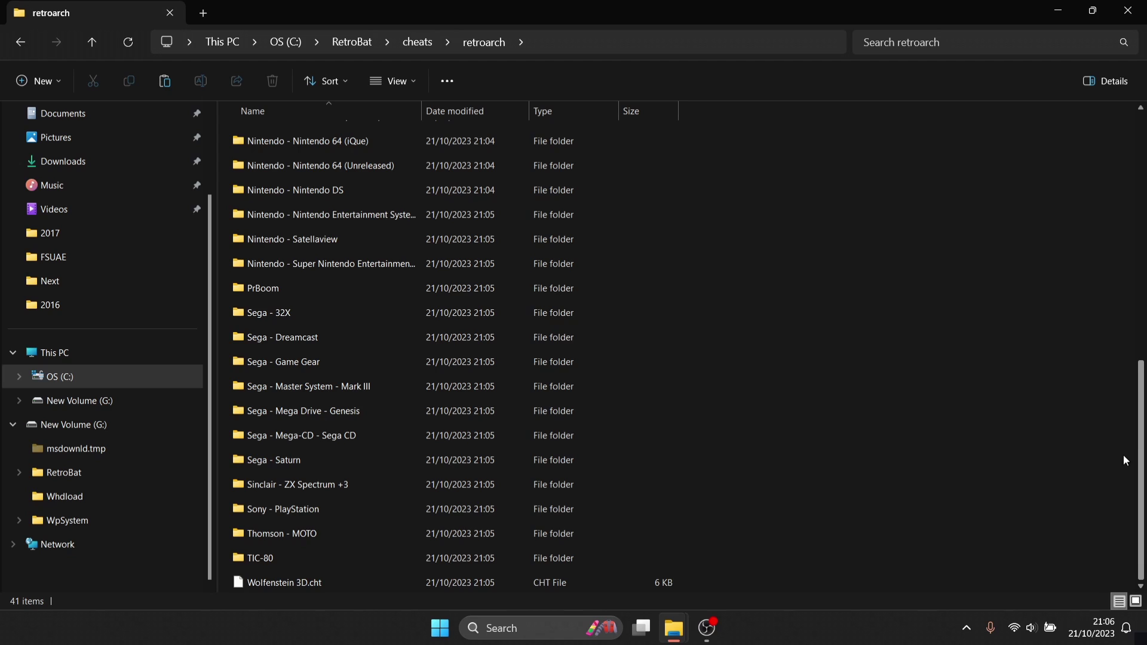
{"action": "scroll", "coordinate": [1125, 449], "scroll_direction": "up", "scroll_amount": 1}
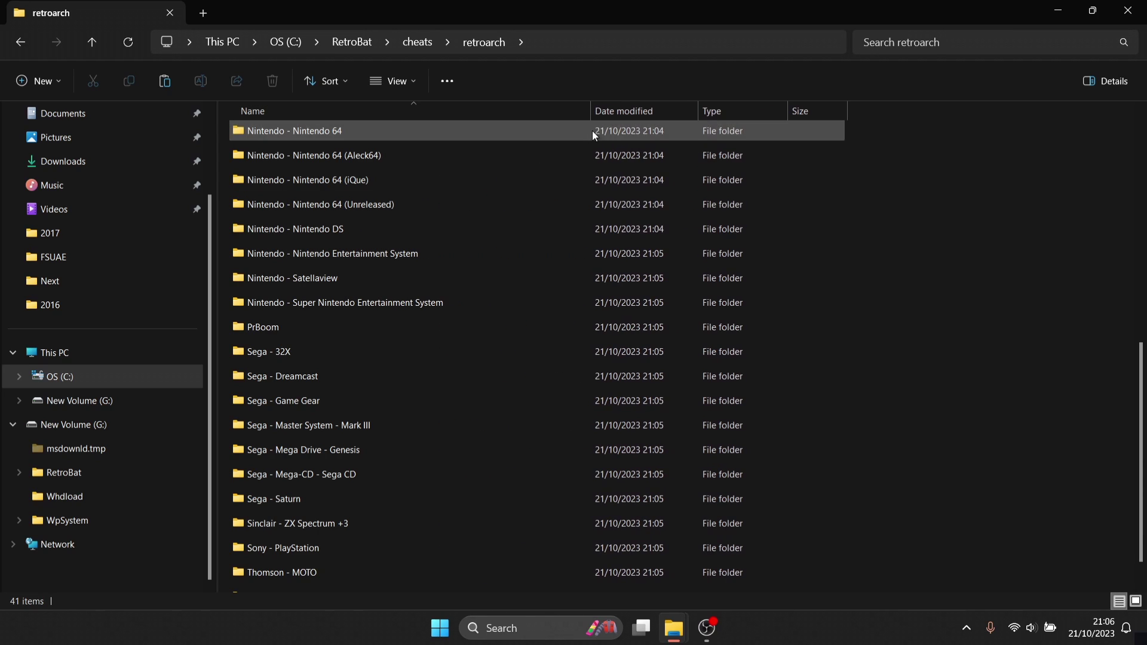
{"action": "double_click", "coordinate": [385, 254]}
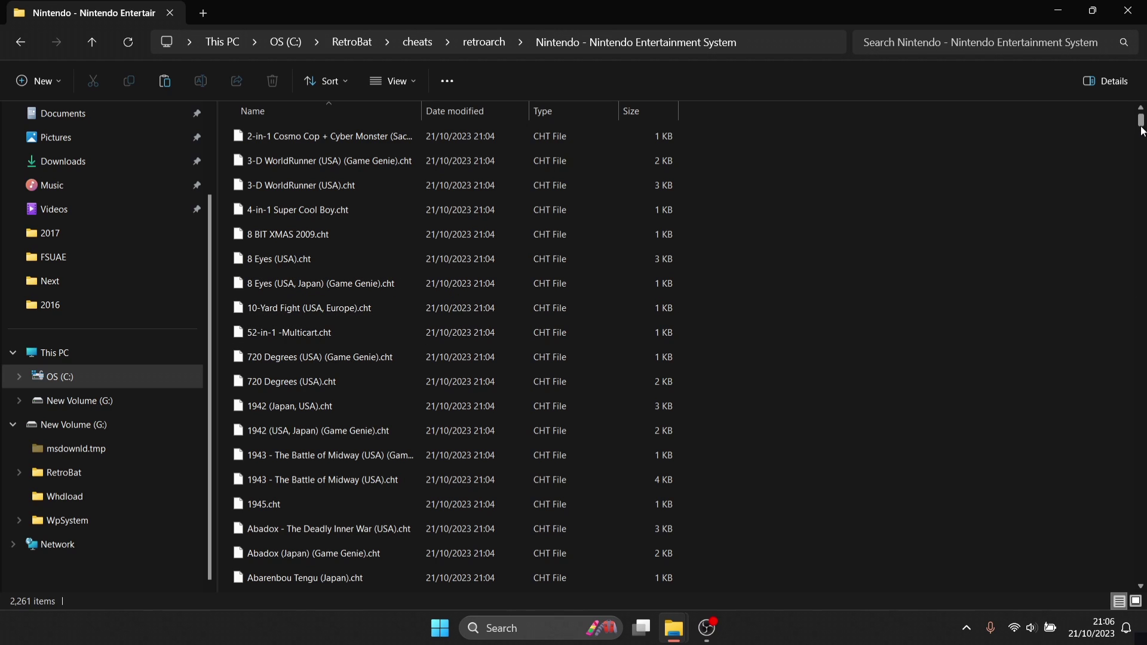
{"action": "scroll", "coordinate": [1143, 132], "scroll_direction": "down", "scroll_amount": 18}
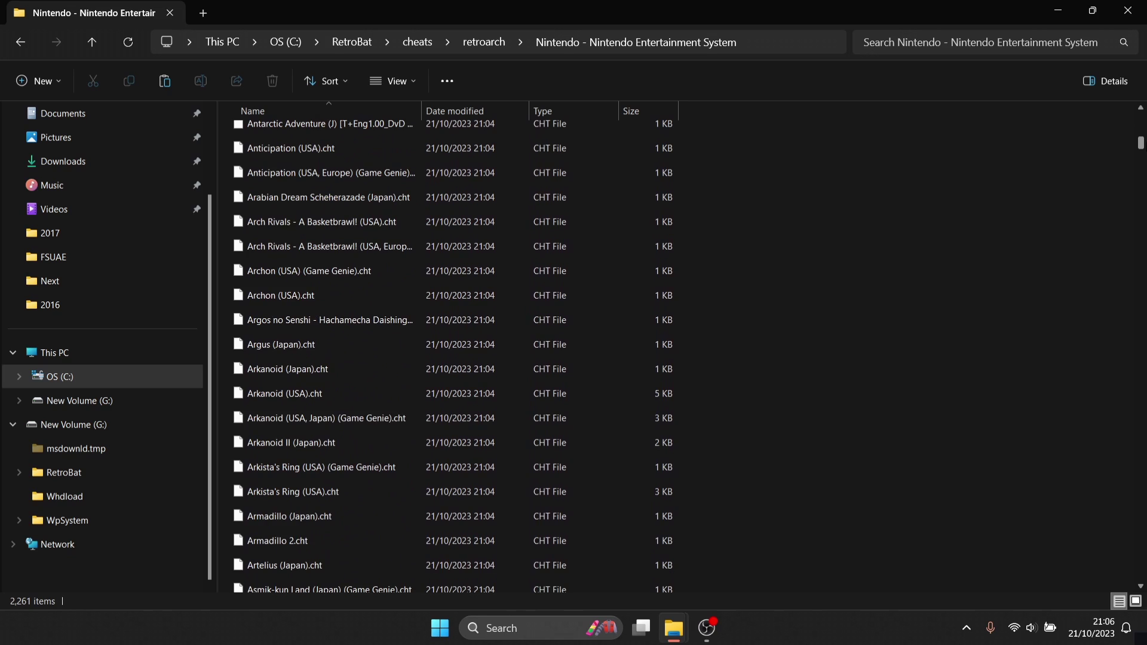
{"action": "scroll", "coordinate": [1140, 155], "scroll_direction": "down", "scroll_amount": 20}
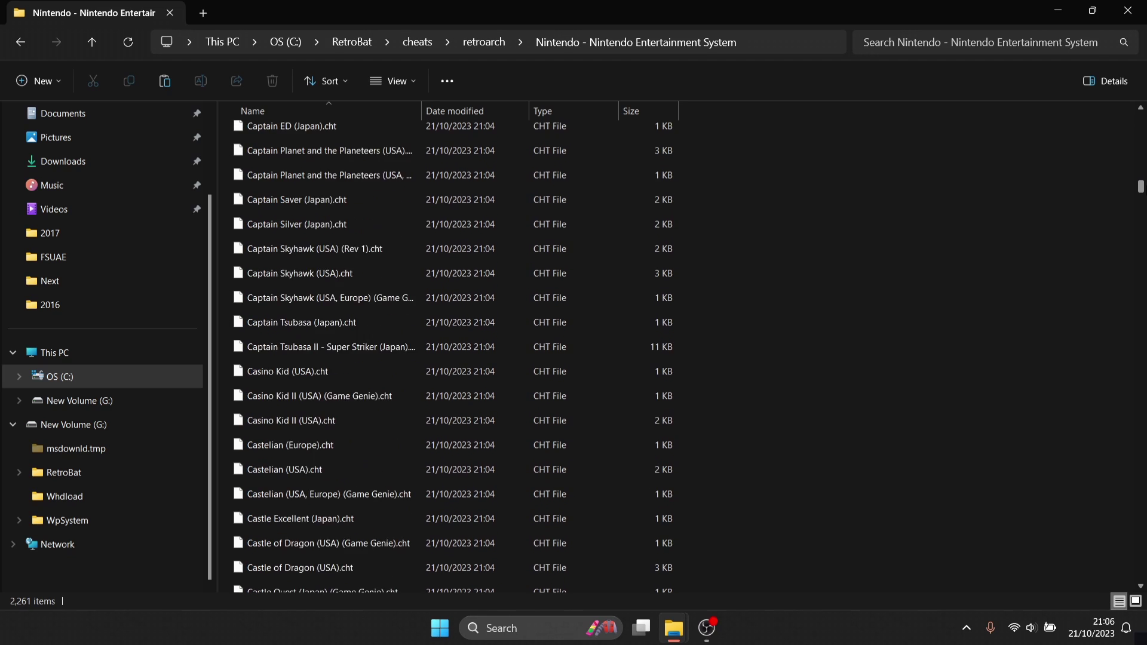
{"action": "scroll", "coordinate": [1140, 179], "scroll_direction": "down", "scroll_amount": 15}
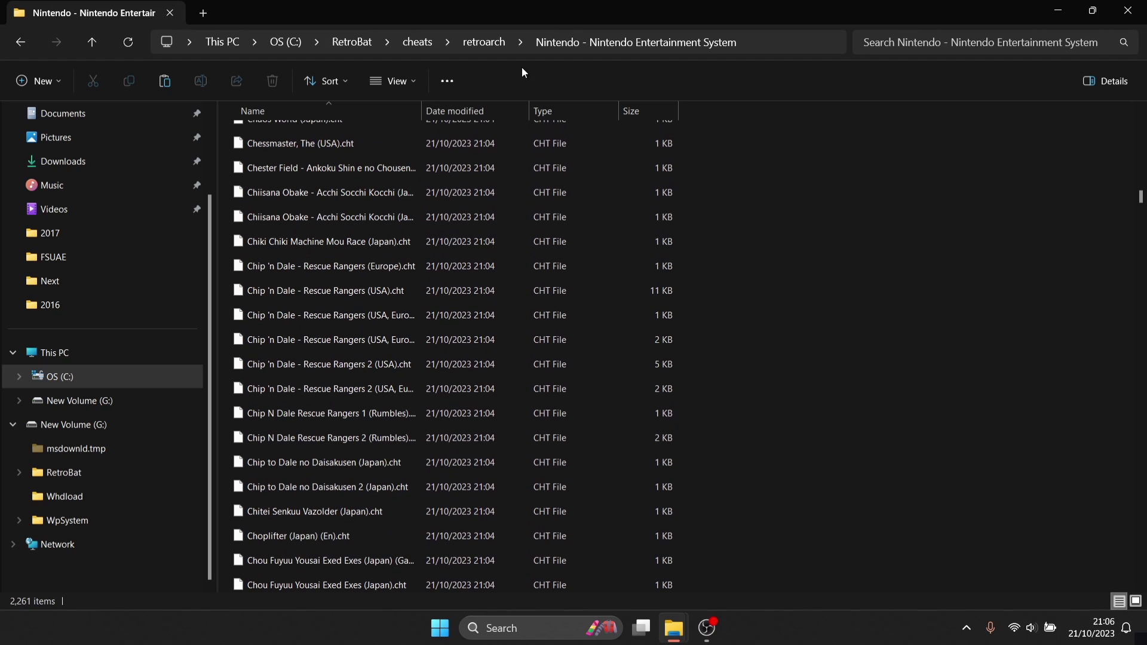
{"action": "left_click_drag", "start_coordinate": [422, 107], "coordinate": [559, 108]}
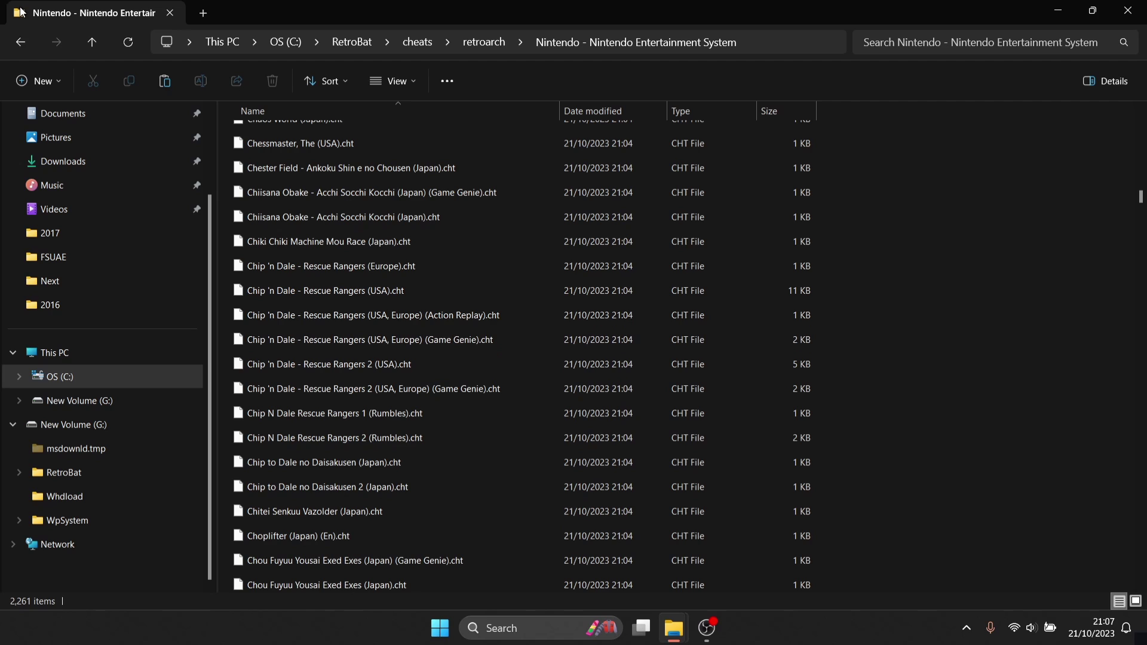
- Go back to the RetroBat folder and open roms\nes
{"action": "left_click", "coordinate": [18, 38]}
{"action": "left_click", "coordinate": [18, 39]}
{"action": "left_click", "coordinate": [17, 38]}
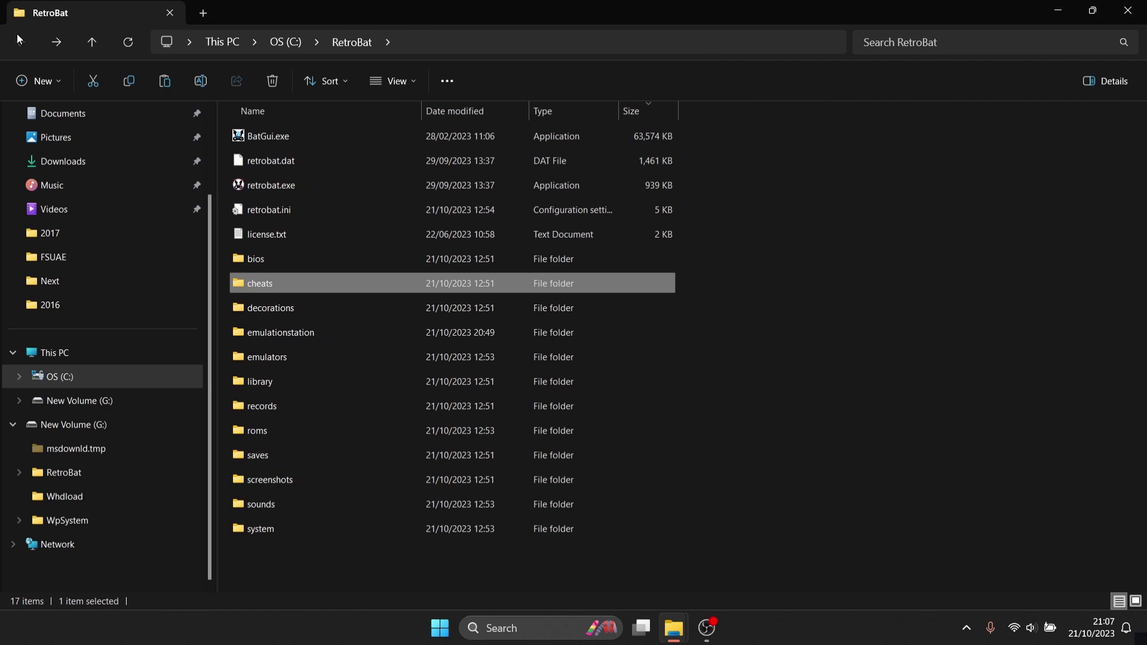
{"action": "double_click", "coordinate": [275, 430]}
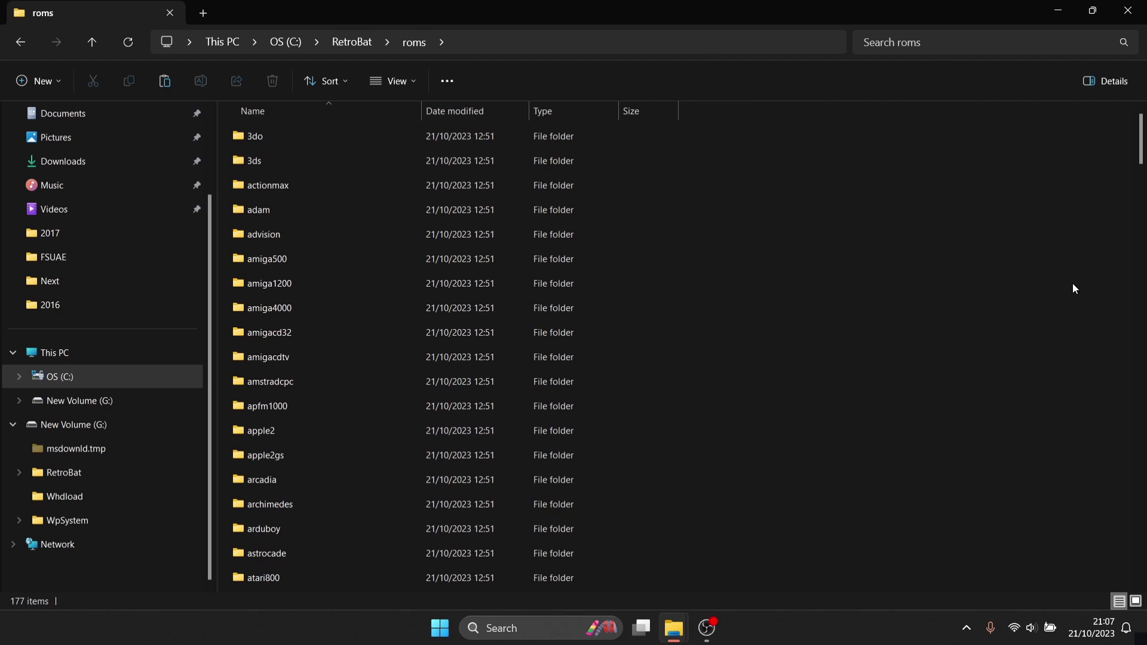
{"action": "left_click_drag", "start_coordinate": [1143, 165], "coordinate": [1143, 400]}
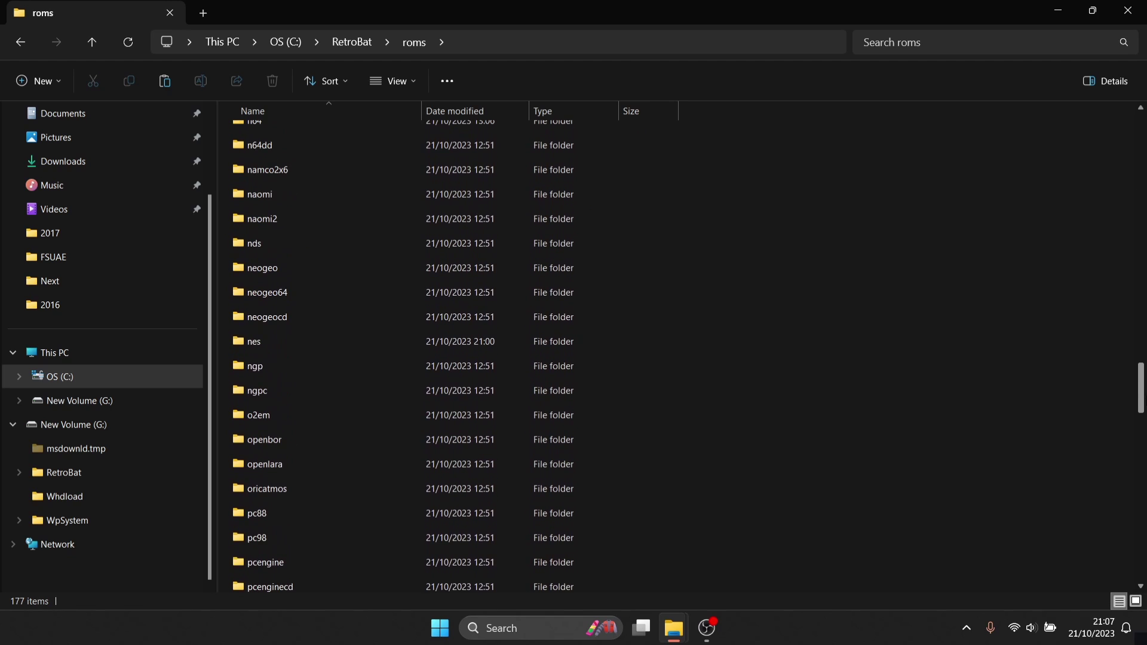
{"action": "double_click", "coordinate": [334, 346]}
- Restore and move the nes window aside, then open and close the desktop Games folder
{"action": "double_click", "coordinate": [456, 18]}
{"action": "left_click_drag", "start_coordinate": [456, 18], "coordinate": [741, 36]}
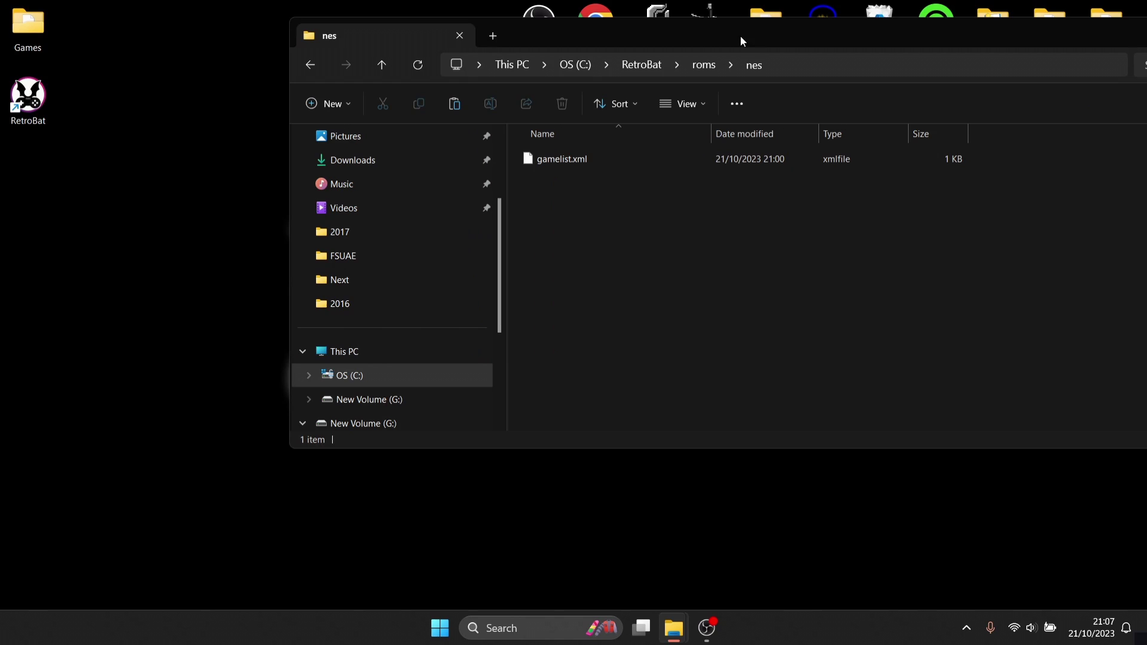
{"action": "double_click", "coordinate": [20, 23]}
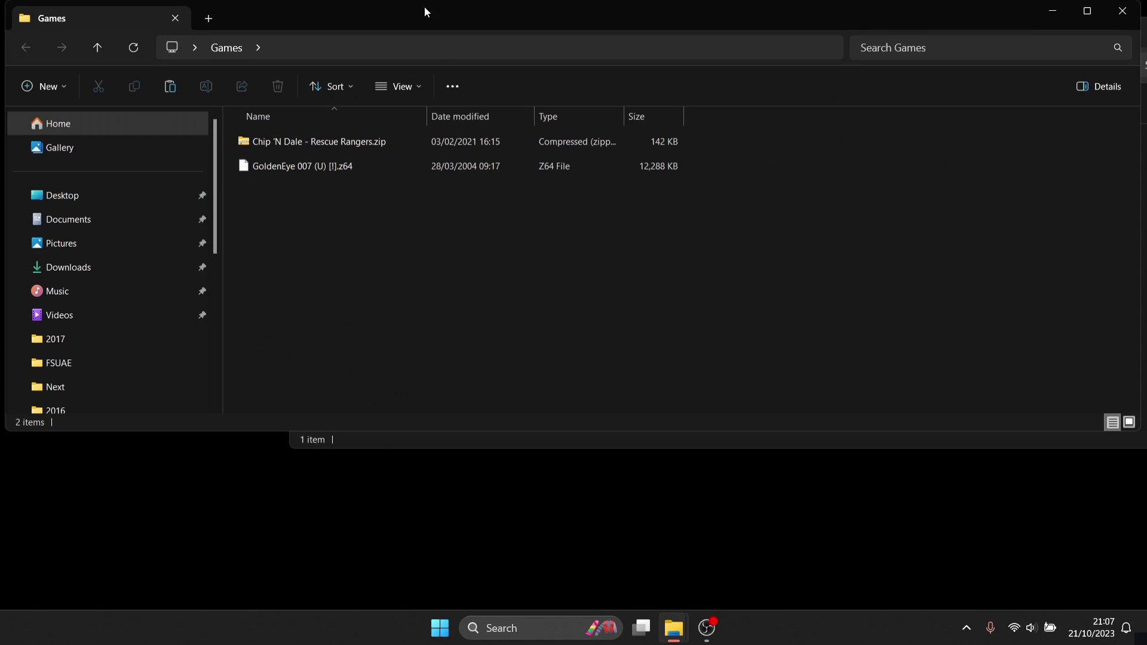
{"action": "key", "text": "alt+F4"}
- Close the nes window, relaunch RetroBat from the desktop, and enter the NES game list
{"action": "left_click", "coordinate": [1127, 76]}
{"action": "left_click", "coordinate": [684, 203]}
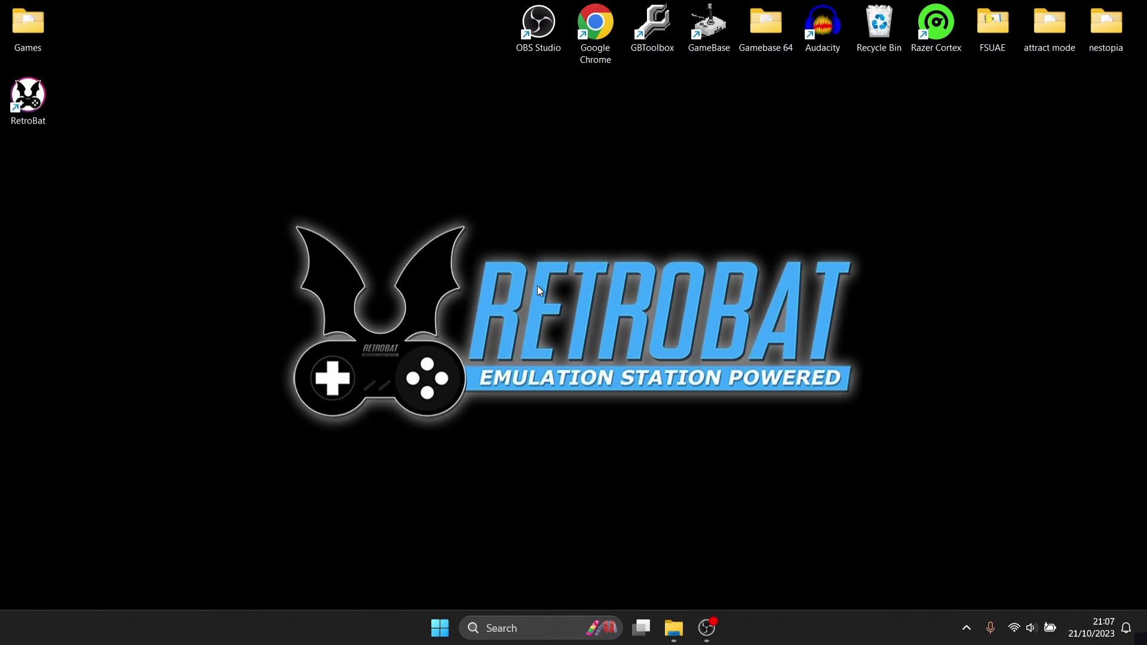
{"action": "double_click", "coordinate": [27, 97]}
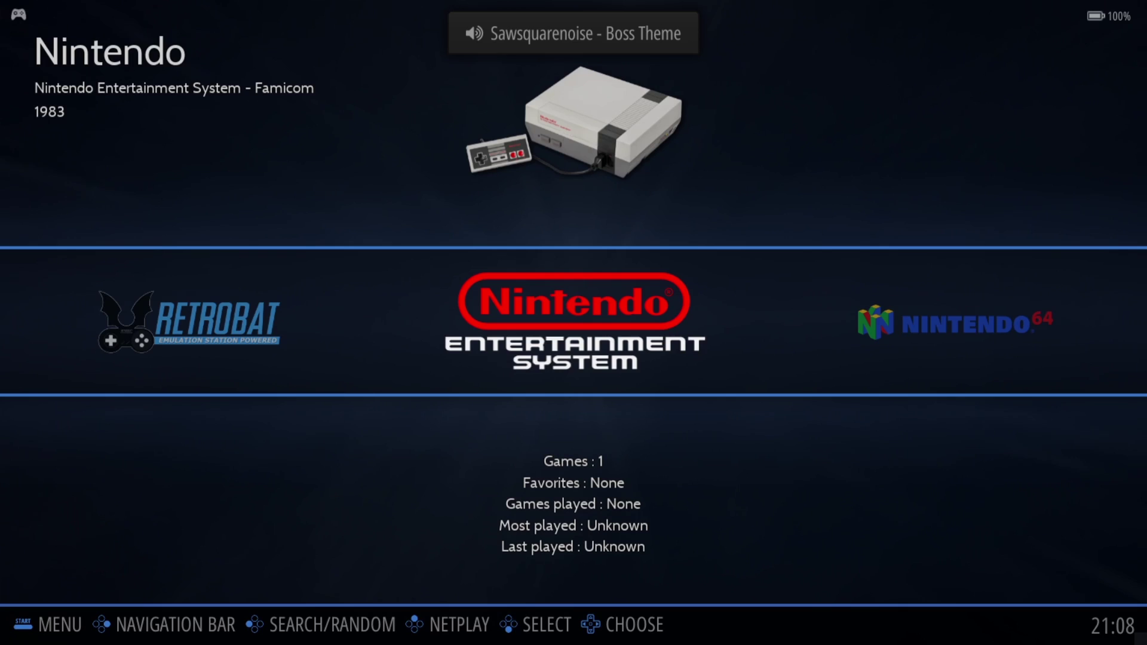
{"action": "key", "text": "Return"}
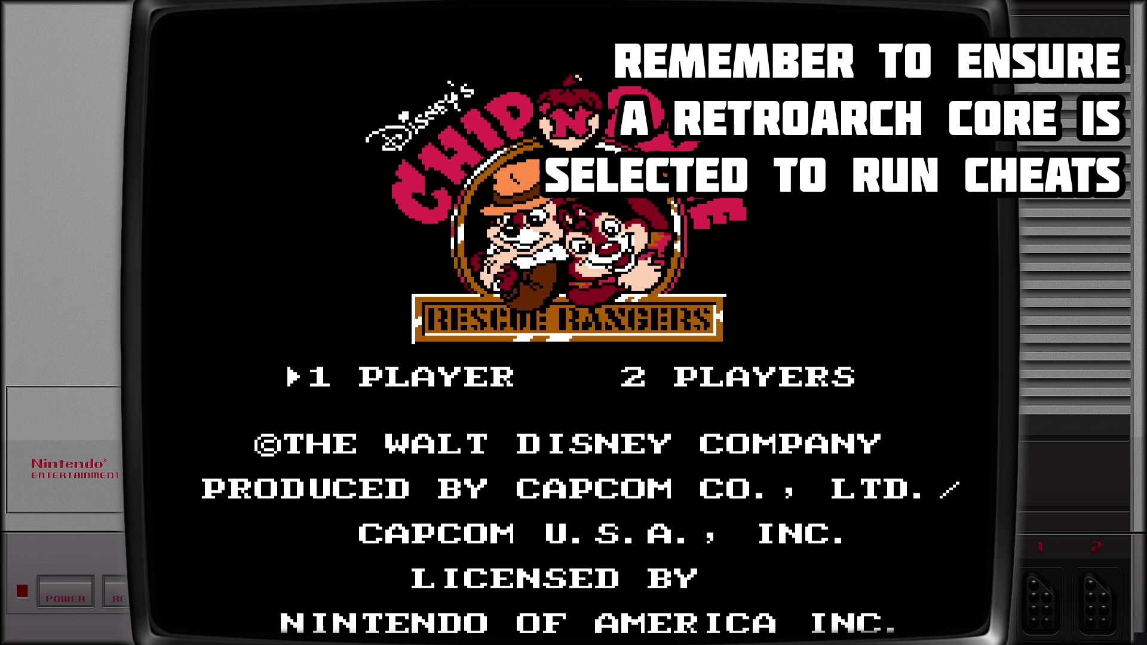
- Open the Quick Menu with F1, go into Cheats, and choose Load Cheat File (Replace)
{"action": "key", "text": "Right"}
{"action": "key", "text": "F1"}
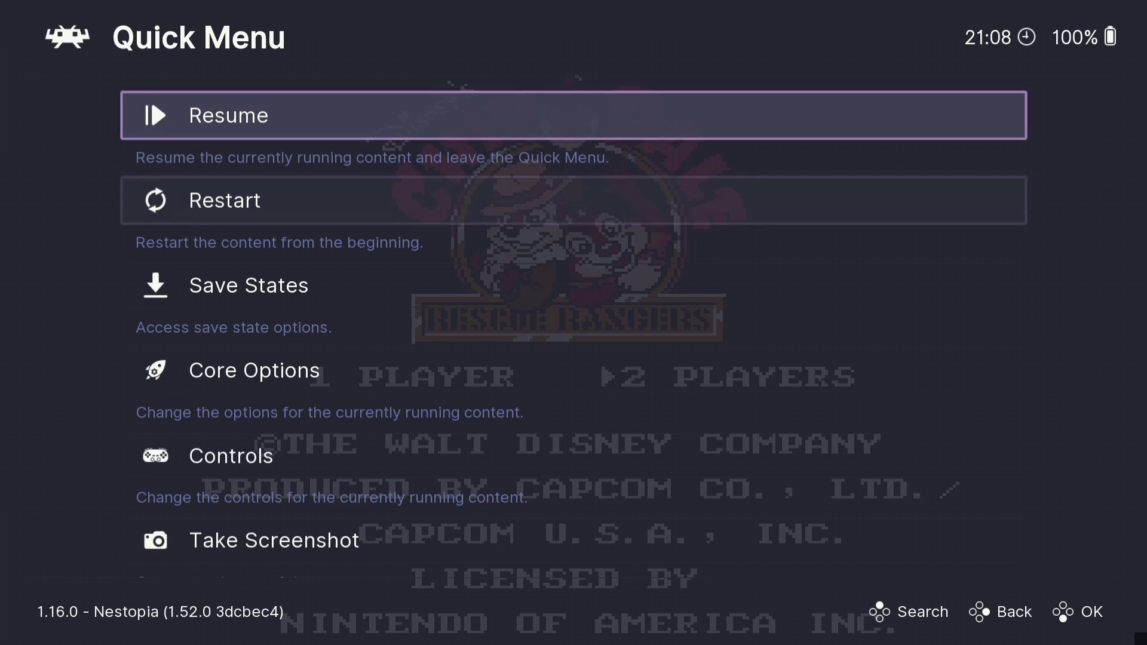
{"action": "key", "text": "Down"}
{"action": "key", "text": "Down"}
{"action": "key", "text": "Down"}
{"action": "key", "text": "Down"}
{"action": "key", "text": "Down"}
{"action": "key", "text": "Down"}
{"action": "key", "text": "Down"}
{"action": "key", "text": "Down"}
{"action": "key", "text": "Down"}
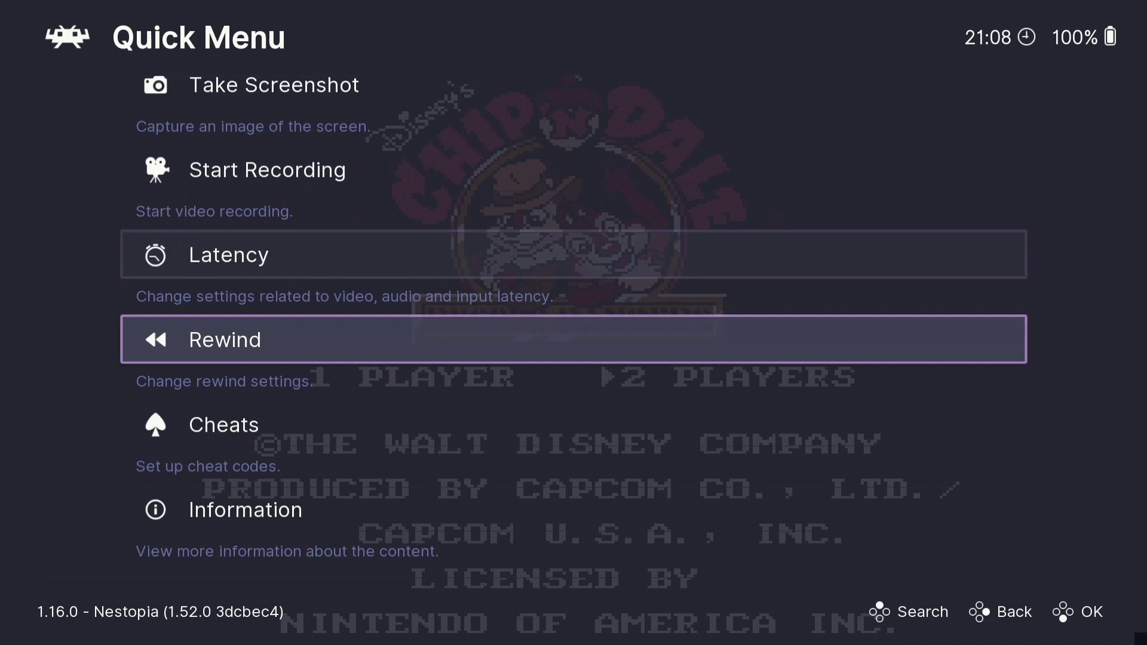
{"action": "key", "text": "Return"}
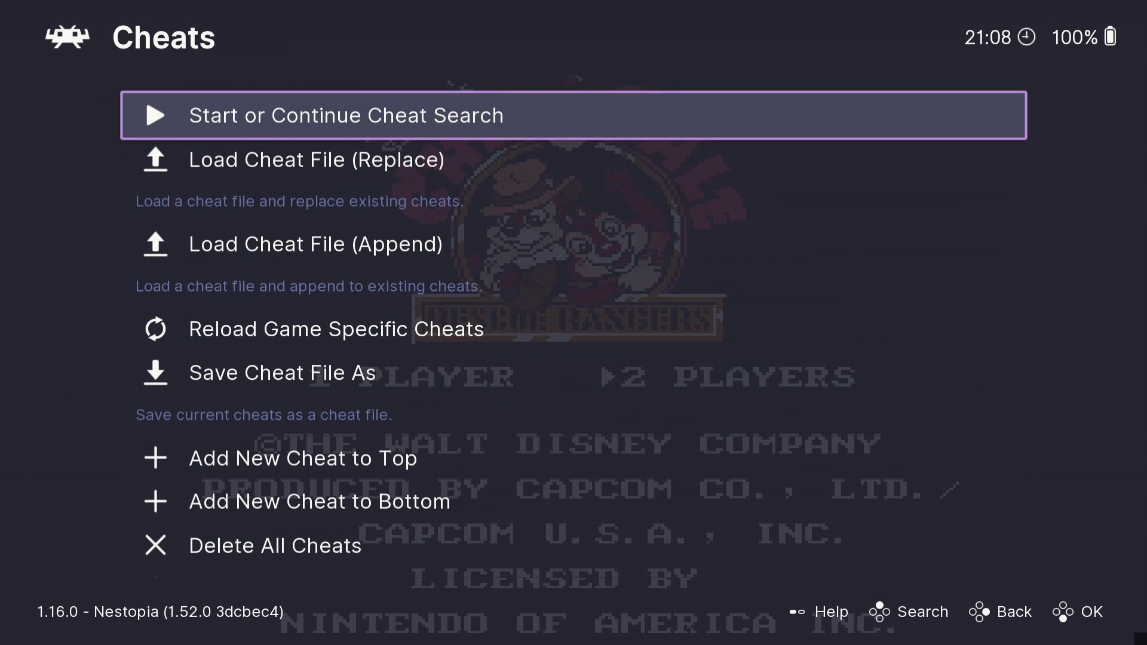
{"action": "key", "text": "Down"}
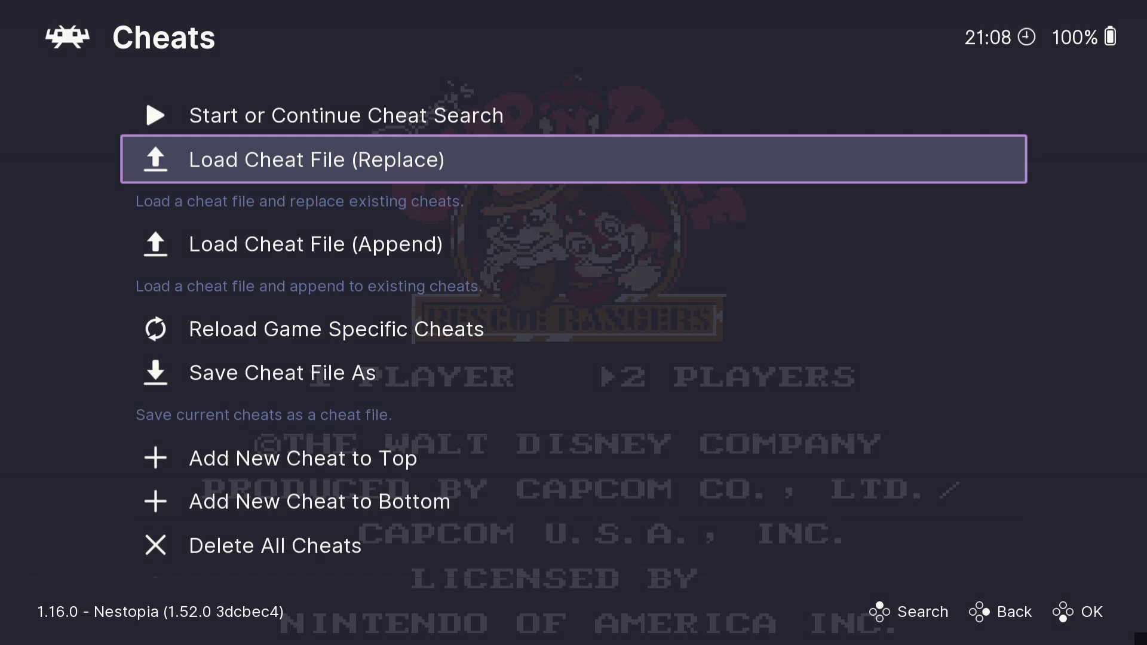
{"action": "key", "text": "Return"}
- Open the Nintendo - Nintendo Entertainment System cheat folder
{"action": "key", "text": "Down"}
{"action": "key", "text": "Down"}
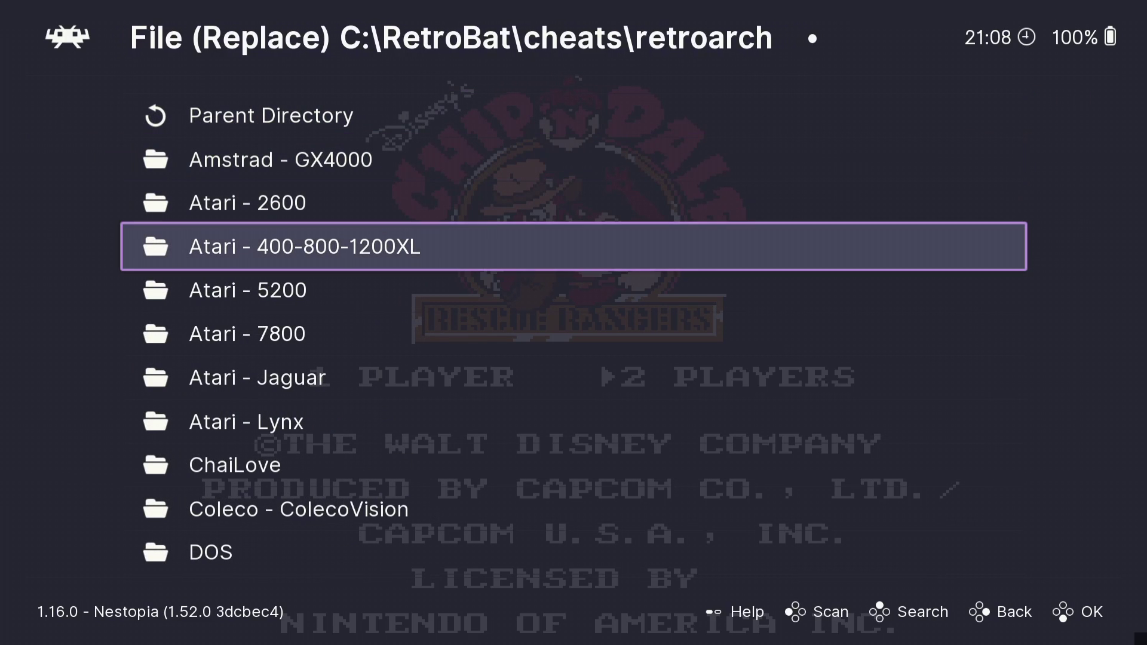
{"action": "key", "text": "Down"}
{"action": "key", "text": "Down"}
{"action": "key", "text": "Down"}
{"action": "key", "text": "Down"}
{"action": "key", "text": "Down"}
{"action": "key", "text": "Down"}
{"action": "key", "text": "Down"}
{"action": "key", "text": "Down"}
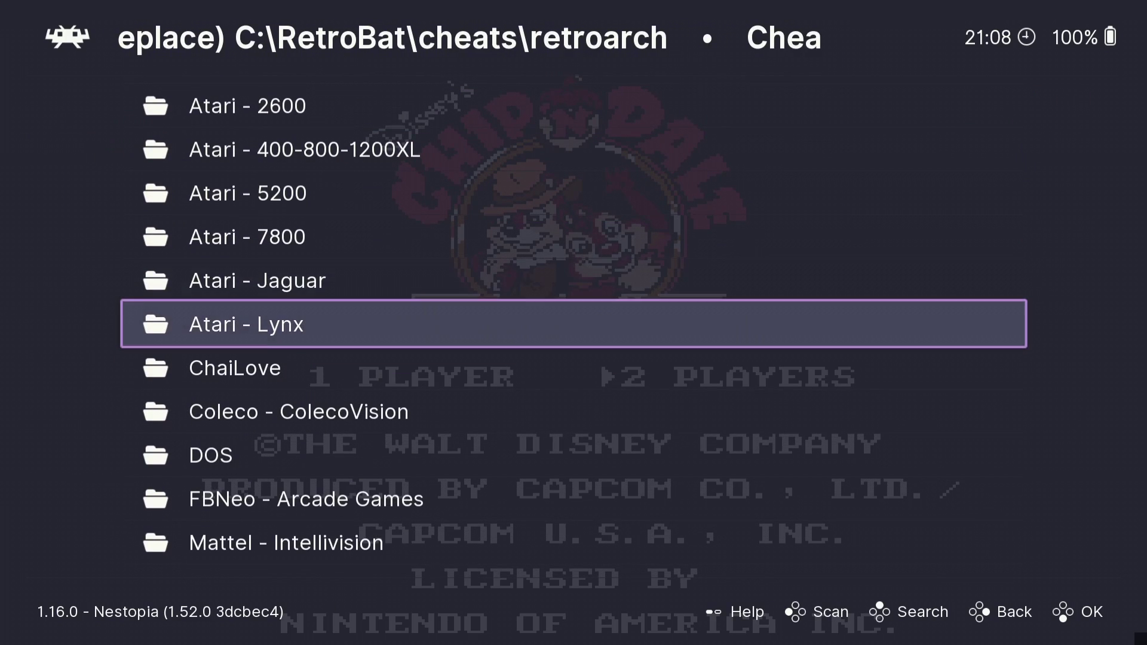
{"action": "key", "text": "Down"}
{"action": "key", "text": "Down"}
{"action": "key", "text": "Down"}
{"action": "key", "text": "Down"}
{"action": "key", "text": "Down"}
{"action": "key", "text": "Down"}
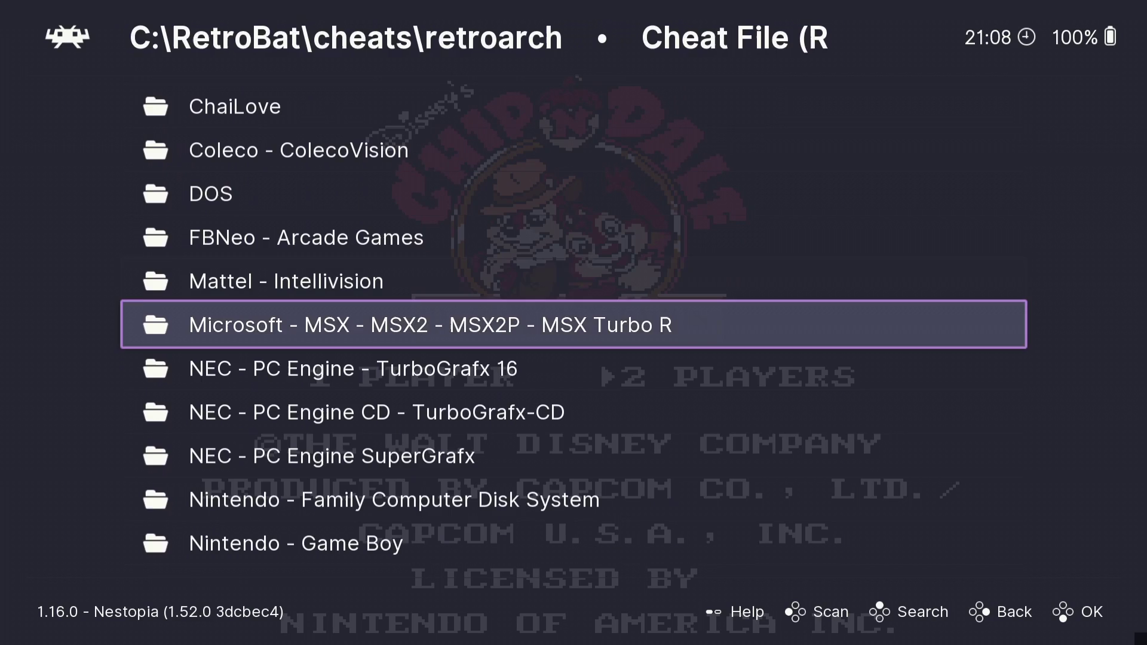
{"action": "key", "text": "Down"}
{"action": "key", "text": "Down"}
{"action": "key", "text": "Down"}
{"action": "key", "text": "Down"}
{"action": "key", "text": "Down"}
{"action": "key", "text": "Down"}
{"action": "key", "text": "Down"}
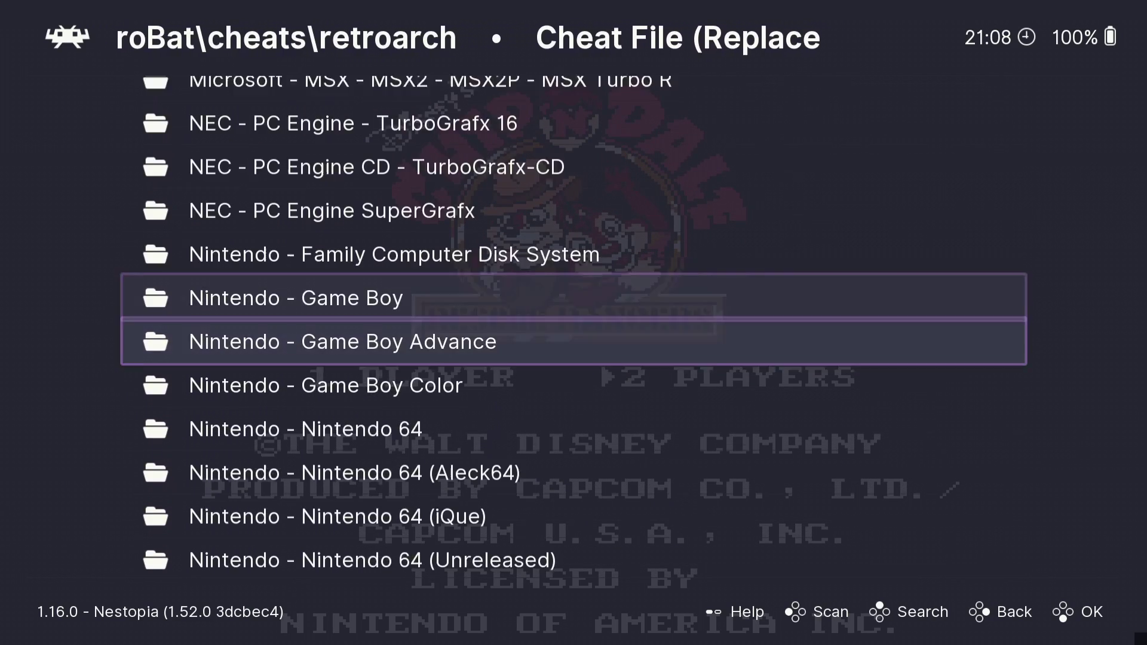
{"action": "key", "text": "Down"}
{"action": "key", "text": "Down"}
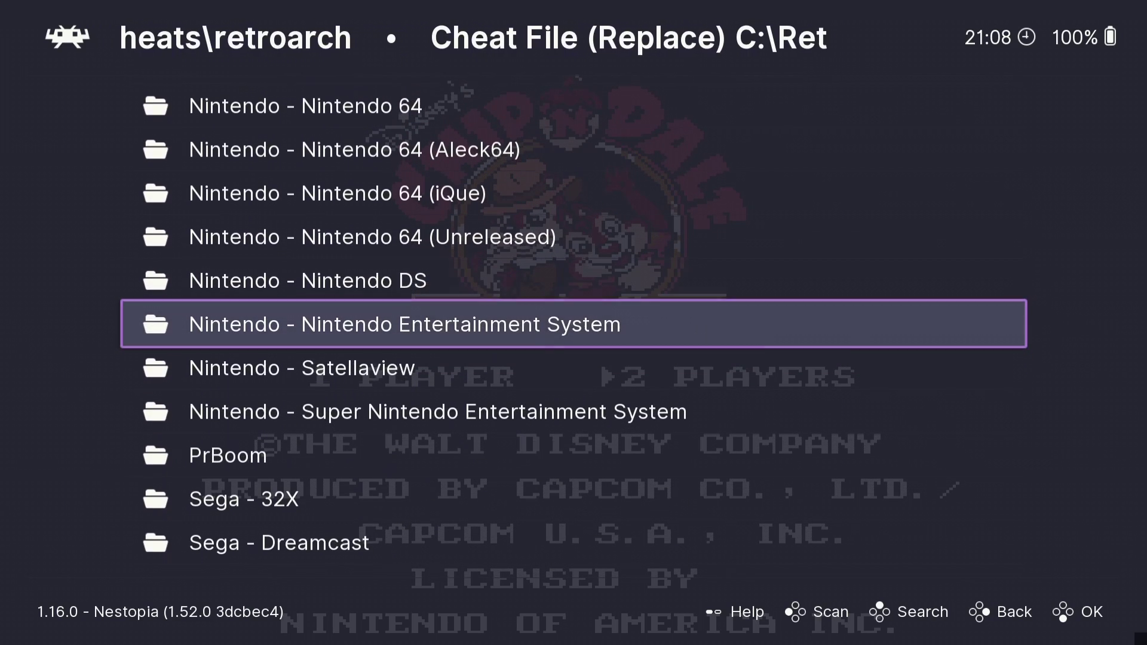
{"action": "key", "text": "Return"}
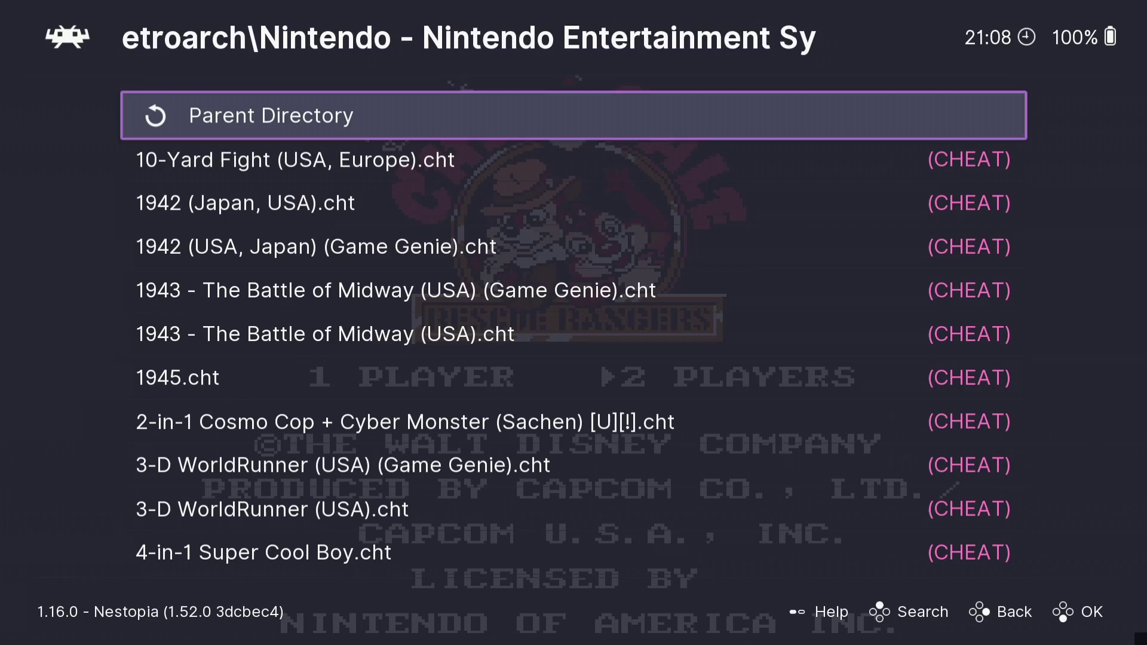
- Scroll to Chip 'n Dale - Rescue Rangers (USA).cht and load it
{"action": "key", "text": "Down"}
{"action": "key", "text": "Down"}
{"action": "key", "text": "Down"}
{"action": "key", "text": "Down"}
{"action": "key", "text": "Down"}
{"action": "key", "text": "Down"}
{"action": "key", "text": "Down"}
{"action": "key", "text": "Down"}
{"action": "key", "text": "Down"}
{"action": "key", "text": "Down"}
{"action": "key", "text": "Down"}
{"action": "key", "text": "Down"}
{"action": "key", "text": "Down"}
{"action": "key", "text": "Down"}
{"action": "key", "text": "Down"}
{"action": "key", "text": "Down"}
{"action": "key", "text": "Down"}
{"action": "key", "text": "Down"}
{"action": "key", "text": "Down"}
{"action": "key", "text": "Down"}
{"action": "key", "text": "Down"}
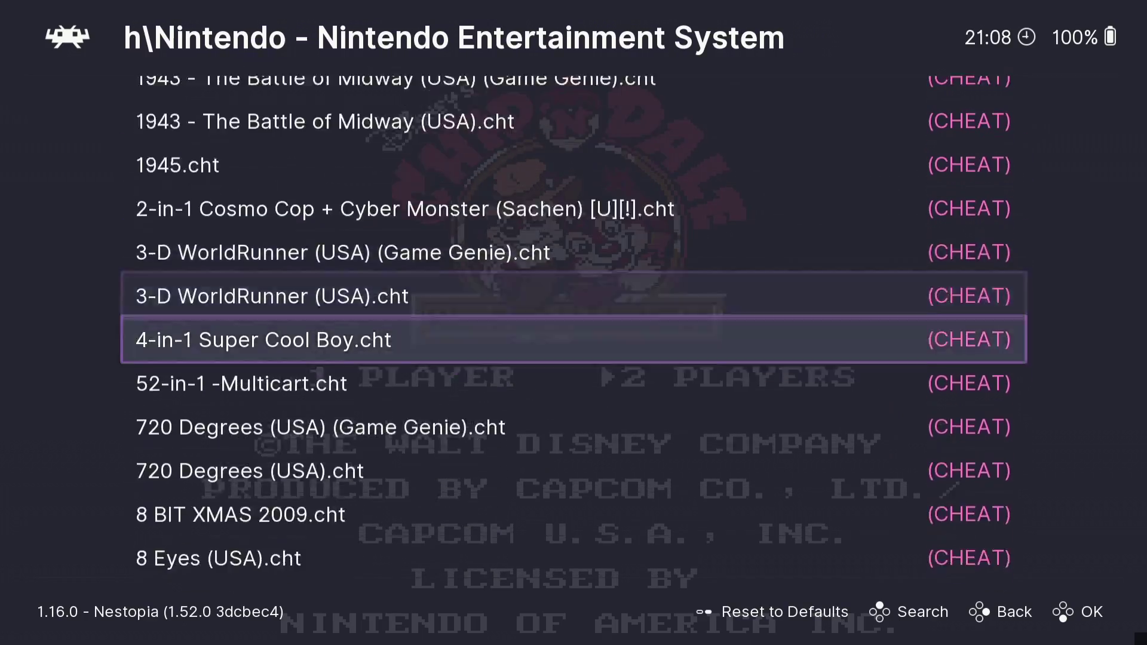
{"action": "key", "text": "Down"}
{"action": "key", "text": "Down"}
{"action": "key", "text": "Down"}
{"action": "key", "text": "Down"}
{"action": "key", "text": "Down"}
{"action": "key", "text": "Down"}
{"action": "key", "text": "Down"}
{"action": "key", "text": "Down"}
{"action": "key", "text": "Down"}
{"action": "key", "text": "Down"}
{"action": "key", "text": "Down"}
{"action": "key", "text": "Down"}
{"action": "key", "text": "Down"}
{"action": "key", "text": "Down"}
{"action": "key", "text": "Down"}
{"action": "key", "text": "Down"}
{"action": "key", "text": "Down"}
{"action": "key", "text": "Down"}
{"action": "key", "text": "Down"}
{"action": "key", "text": "Down"}
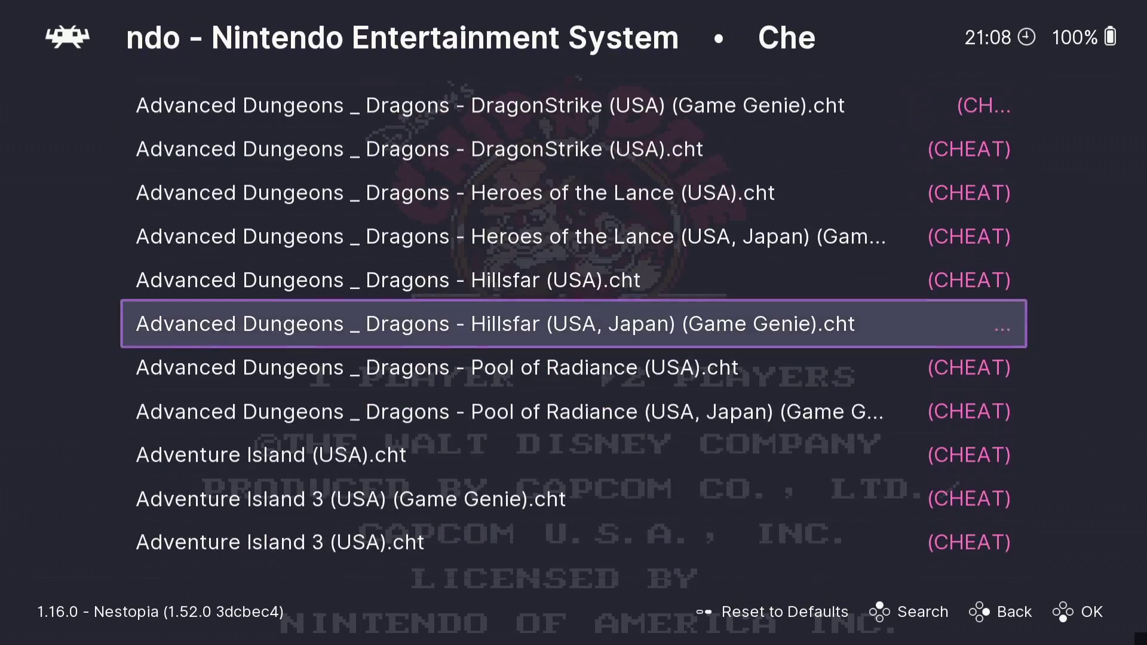
{"action": "key", "text": "Down"}
{"action": "key", "text": "Down"}
{"action": "key", "text": "Down"}
{"action": "key", "text": "Down"}
{"action": "key", "text": "Down"}
{"action": "key", "text": "Down"}
{"action": "key", "text": "Down"}
{"action": "key", "text": "Down"}
{"action": "key", "text": "Down"}
{"action": "key", "text": "Down"}
{"action": "key", "text": "Down"}
{"action": "key", "text": "Down"}
{"action": "key", "text": "Down"}
{"action": "key", "text": "Down"}
{"action": "key", "text": "Down"}
{"action": "key", "text": "Down"}
{"action": "key", "text": "Down"}
{"action": "key", "text": "Down"}
{"action": "key", "text": "Down"}
{"action": "key", "text": "Down"}
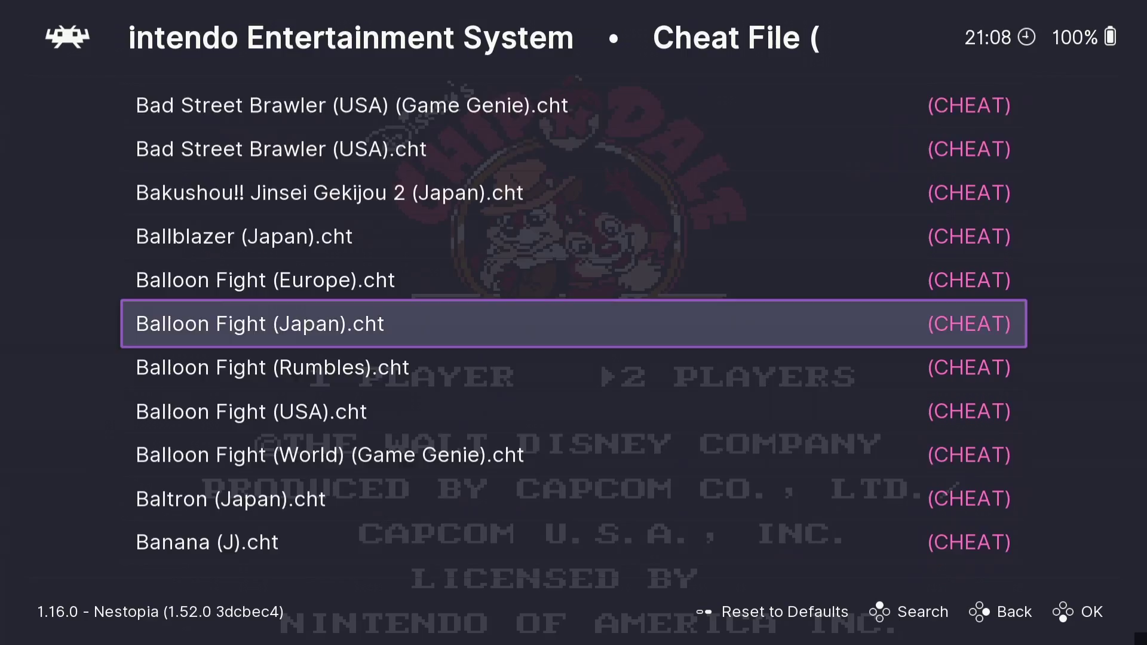
{"action": "key", "text": "Down"}
{"action": "key", "text": "Down"}
{"action": "key", "text": "Down"}
{"action": "key", "text": "Down"}
{"action": "key", "text": "Down"}
{"action": "key", "text": "Down"}
{"action": "key", "text": "Down"}
{"action": "key", "text": "Down"}
{"action": "key", "text": "Down"}
{"action": "key", "text": "Down"}
{"action": "key", "text": "Down"}
{"action": "key", "text": "Down"}
{"action": "key", "text": "Down"}
{"action": "key", "text": "Down"}
{"action": "key", "text": "Down"}
{"action": "key", "text": "Down"}
{"action": "key", "text": "Down"}
{"action": "key", "text": "Down"}
{"action": "key", "text": "Down"}
{"action": "key", "text": "Down"}
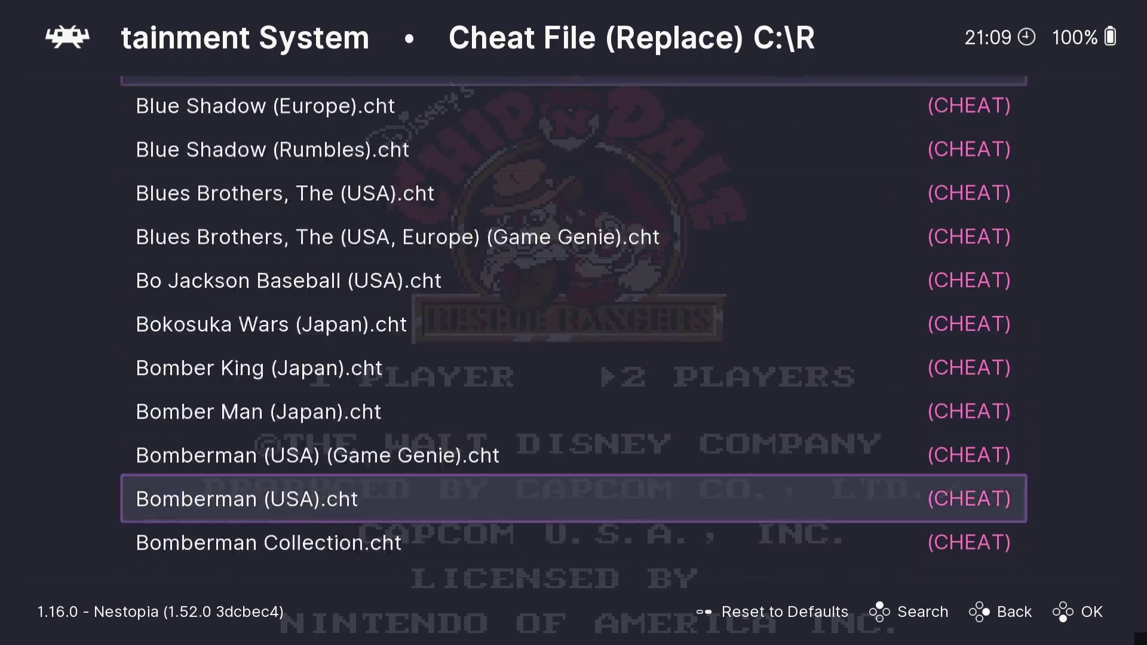
{"action": "key", "text": "Down"}
{"action": "key", "text": "Down"}
{"action": "key", "text": "Down"}
{"action": "key", "text": "Down"}
{"action": "key", "text": "Down"}
{"action": "key", "text": "Down"}
{"action": "key", "text": "Down"}
{"action": "key", "text": "Down"}
{"action": "key", "text": "Down"}
{"action": "key", "text": "Down"}
{"action": "key", "text": "Down"}
{"action": "key", "text": "Down"}
{"action": "key", "text": "Down"}
{"action": "key", "text": "Down"}
{"action": "key", "text": "Down"}
{"action": "key", "text": "Down"}
{"action": "key", "text": "Down"}
{"action": "key", "text": "Down"}
{"action": "key", "text": "Down"}
{"action": "key", "text": "Down"}
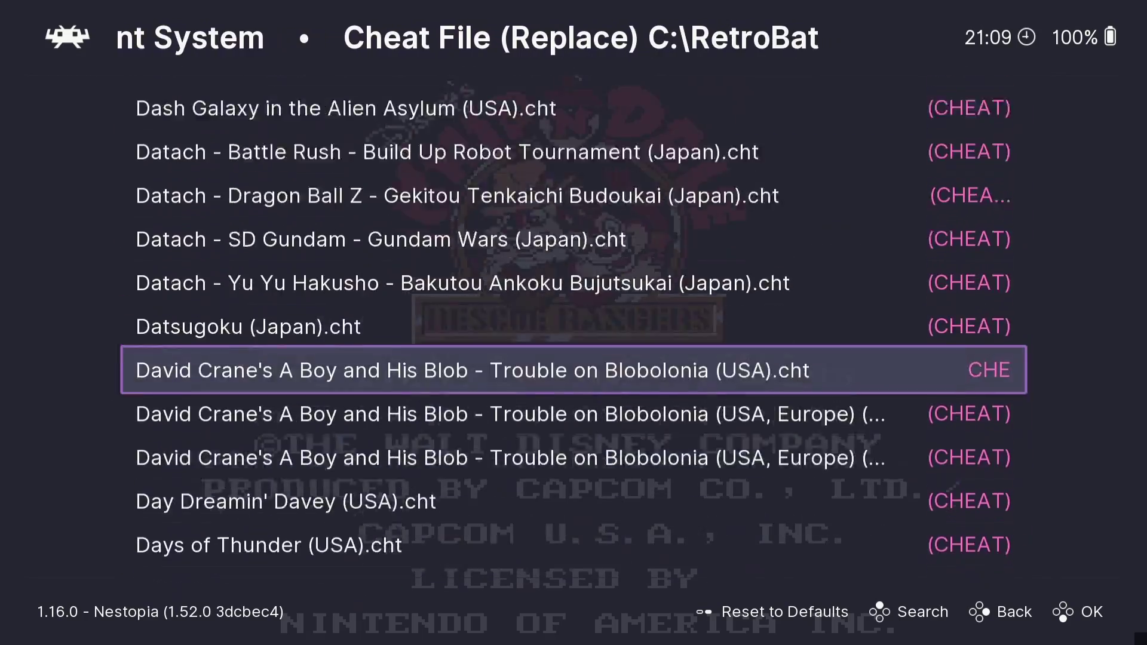
{"action": "key", "text": "Up"}
{"action": "key", "text": "Up"}
{"action": "key", "text": "Up"}
{"action": "key", "text": "Up"}
{"action": "key", "text": "Up"}
{"action": "key", "text": "Up"}
{"action": "key", "text": "Up"}
{"action": "key", "text": "Up"}
{"action": "key", "text": "Up"}
{"action": "key", "text": "Up"}
{"action": "key", "text": "Up"}
{"action": "key", "text": "Up"}
{"action": "key", "text": "Up"}
{"action": "key", "text": "Up"}
{"action": "key", "text": "Up"}
{"action": "key", "text": "Up"}
{"action": "key", "text": "Up"}
{"action": "key", "text": "Up"}
{"action": "key", "text": "Up"}
{"action": "key", "text": "Up"}
{"action": "key", "text": "Up"}
{"action": "key", "text": "Up"}
{"action": "key", "text": "Up"}
{"action": "key", "text": "Up"}
{"action": "key", "text": "Up"}
{"action": "key", "text": "Up"}
{"action": "key", "text": "Up"}
{"action": "key", "text": "Up"}
{"action": "key", "text": "Up"}
{"action": "key", "text": "Up"}
{"action": "key", "text": "Up"}
{"action": "key", "text": "Up"}
{"action": "key", "text": "Up"}
{"action": "key", "text": "Up"}
{"action": "key", "text": "Up"}
{"action": "key", "text": "Up"}
{"action": "key", "text": "Up"}
{"action": "key", "text": "Up"}
{"action": "key", "text": "Up"}
{"action": "key", "text": "Up"}
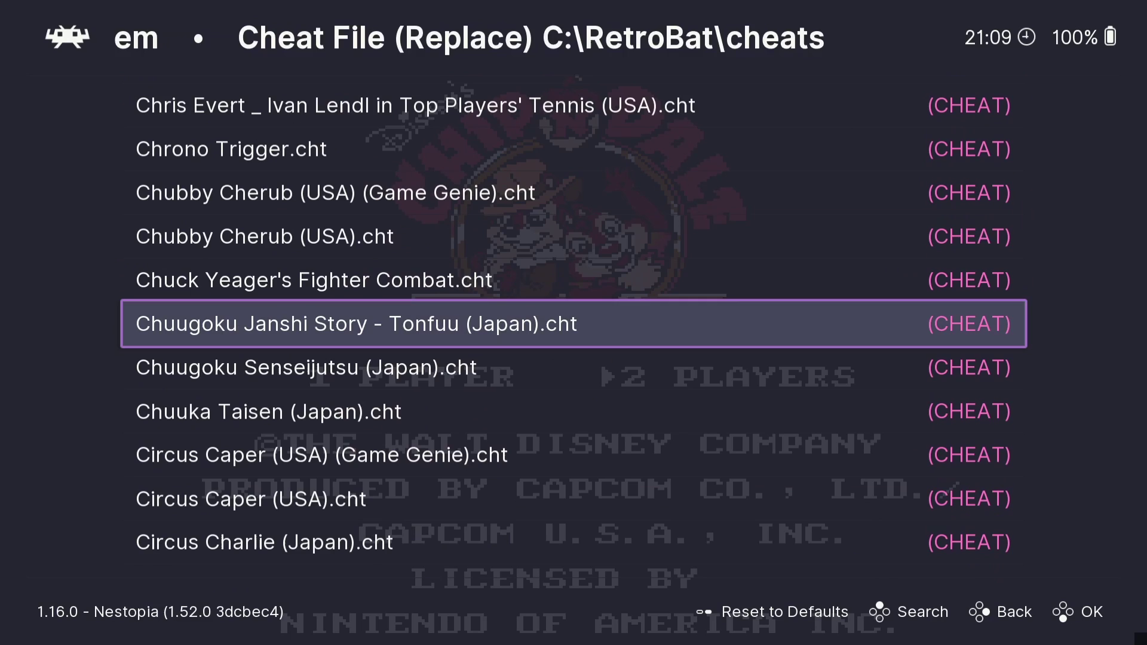
{"action": "key", "text": "Down"}
{"action": "key", "text": "Up"}
{"action": "key", "text": "Up"}
{"action": "key", "text": "Up"}
{"action": "key", "text": "Up"}
{"action": "key", "text": "Up"}
{"action": "key", "text": "Up"}
{"action": "key", "text": "Up"}
{"action": "key", "text": "Up"}
{"action": "key", "text": "Up"}
{"action": "key", "text": "Up"}
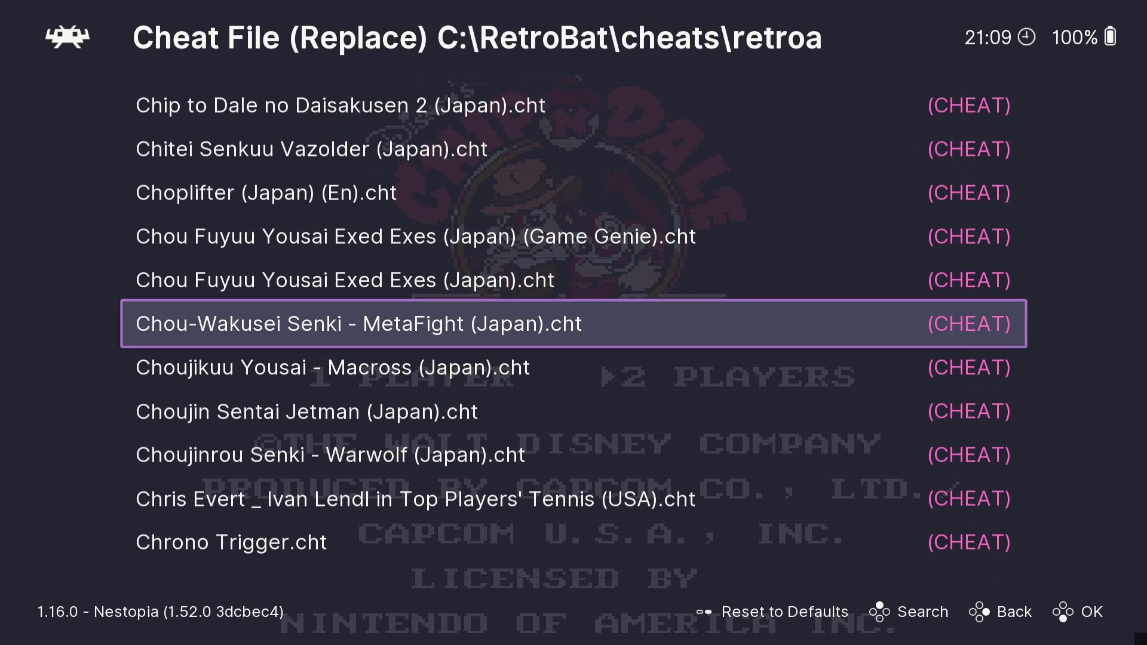
{"action": "key", "text": "Up"}
{"action": "key", "text": "Up"}
{"action": "key", "text": "Up"}
{"action": "key", "text": "Up"}
{"action": "key", "text": "Up"}
{"action": "key", "text": "Up"}
{"action": "key", "text": "Up"}
{"action": "key", "text": "Up"}
{"action": "key", "text": "Up"}
{"action": "key", "text": "Up"}
{"action": "key", "text": "Up"}
{"action": "key", "text": "Up"}
{"action": "key", "text": "Up"}
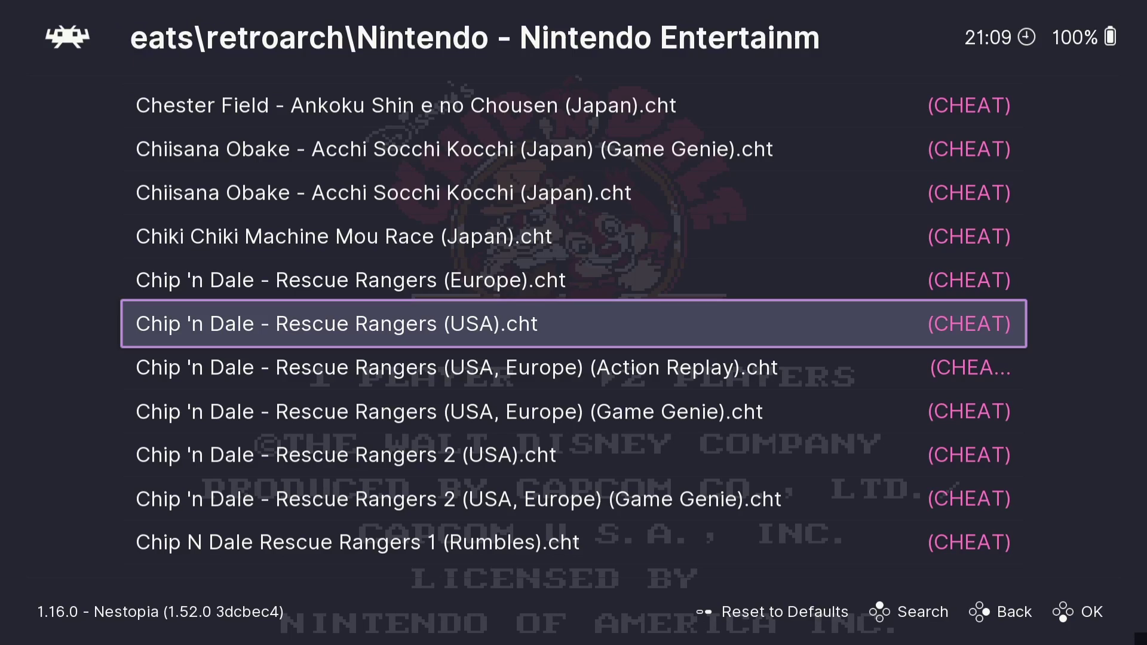
{"action": "key", "text": "Return"}
- Apply the newly loaded Chip 'n Dale cheat changes from the Cheats menu
{"action": "key", "text": "Down"}
{"action": "key", "text": "Down"}
{"action": "key", "text": "Down"}
{"action": "key", "text": "Down"}
{"action": "key", "text": "Down"}
{"action": "key", "text": "Down"}
{"action": "key", "text": "Down"}
{"action": "key", "text": "Down"}
{"action": "key", "text": "Up"}
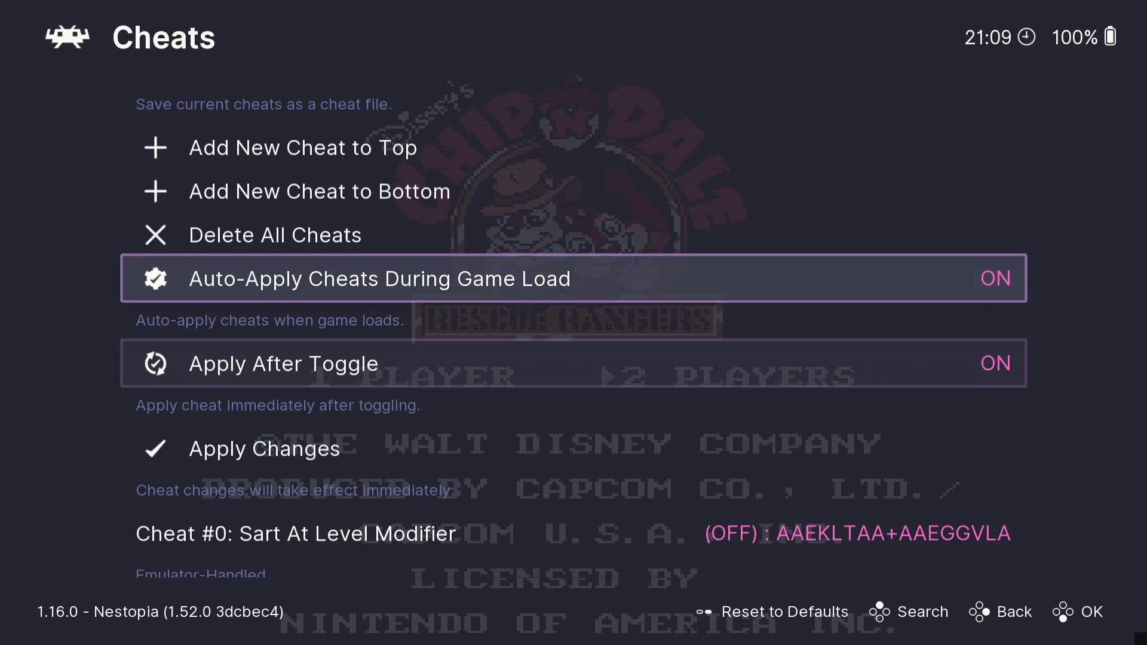
{"action": "key", "text": "Down"}
{"action": "key", "text": "Down"}
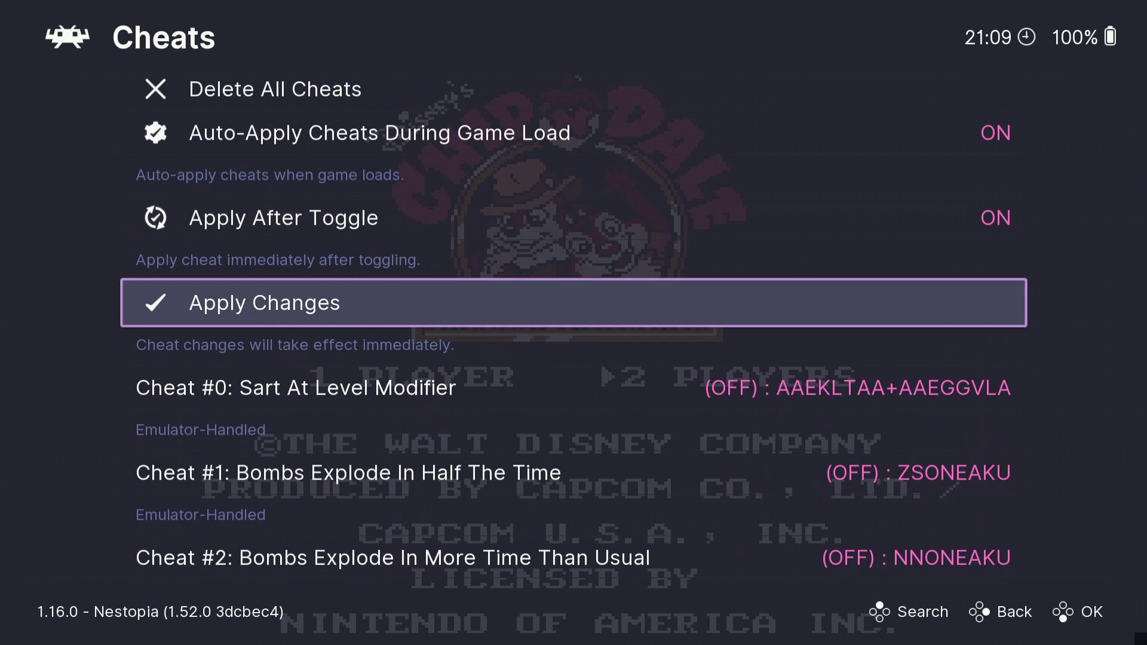
{"action": "key", "text": "Return"}
- Scroll down through the loaded cheat entries to Cheat #3: No Zipper Time
{"action": "key", "text": "Down"}
{"action": "key", "text": "Down"}
{"action": "key", "text": "Down"}
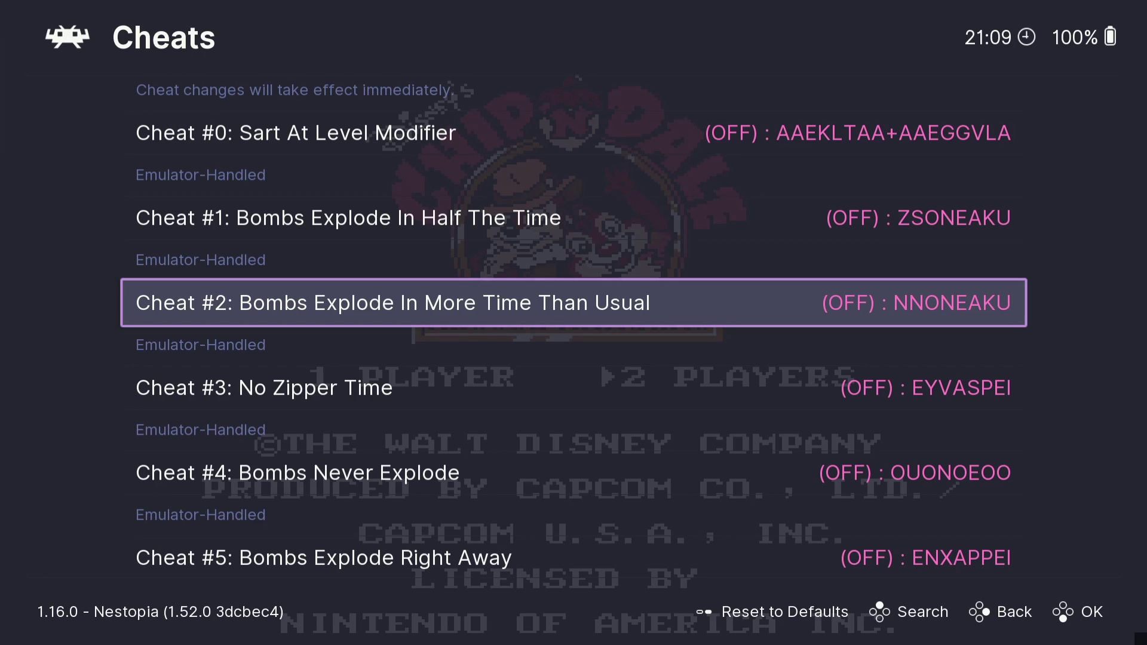
{"action": "key", "text": "Down"}
{"action": "key", "text": "Down"}
{"action": "key", "text": "Up"}
{"action": "key", "text": "Up"}
{"action": "key", "text": "Up"}
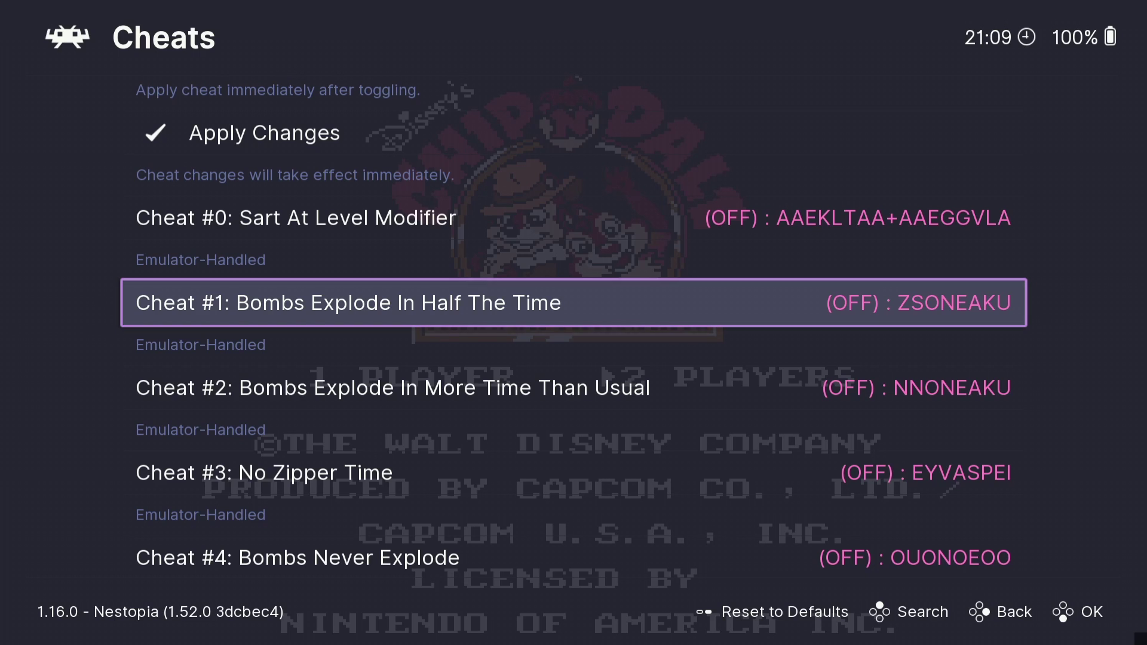
{"action": "key", "text": "Down"}
{"action": "key", "text": "Down"}
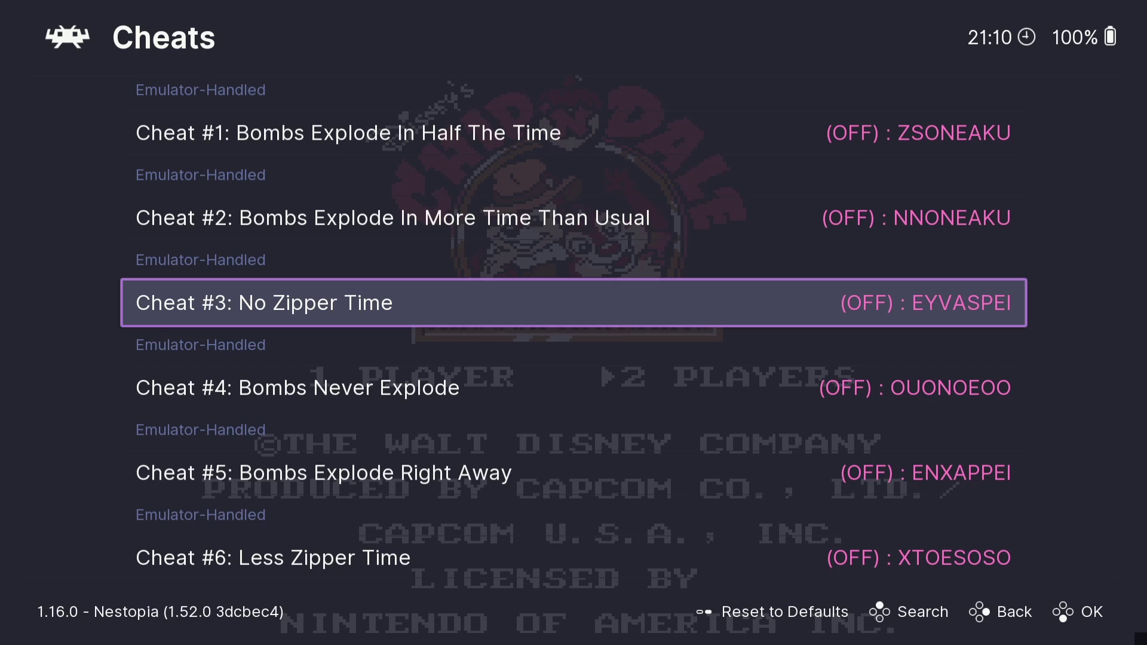
- Set Enabled to ON for Cheat #3: No Zipper Time
{"action": "key", "text": "Return"}
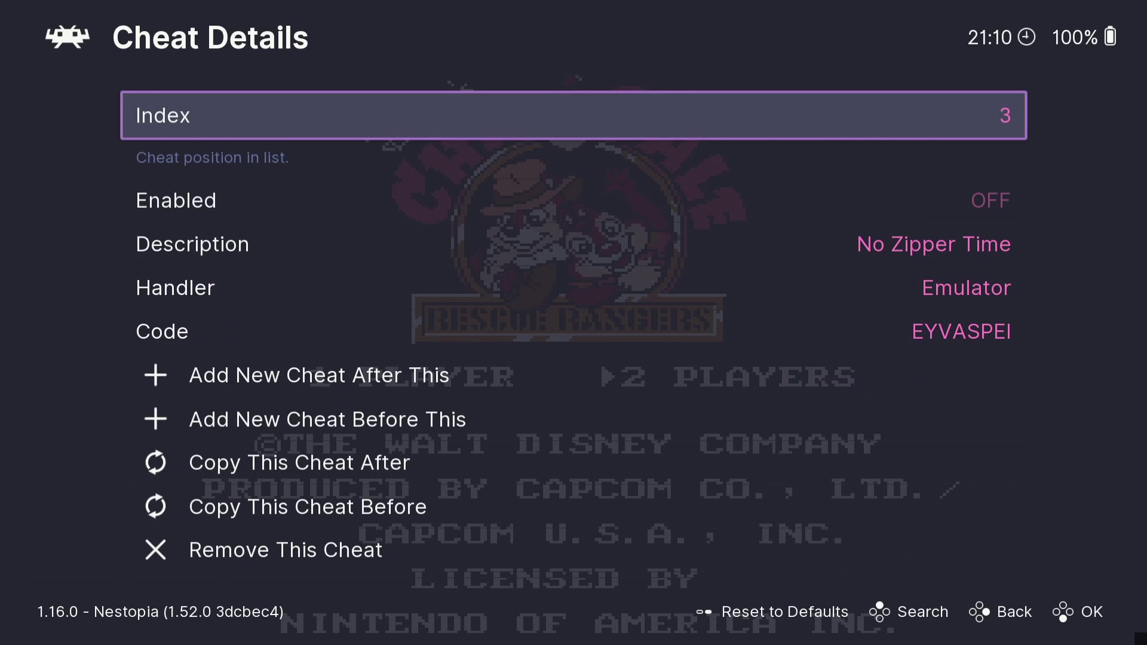
{"action": "key", "text": "Down"}
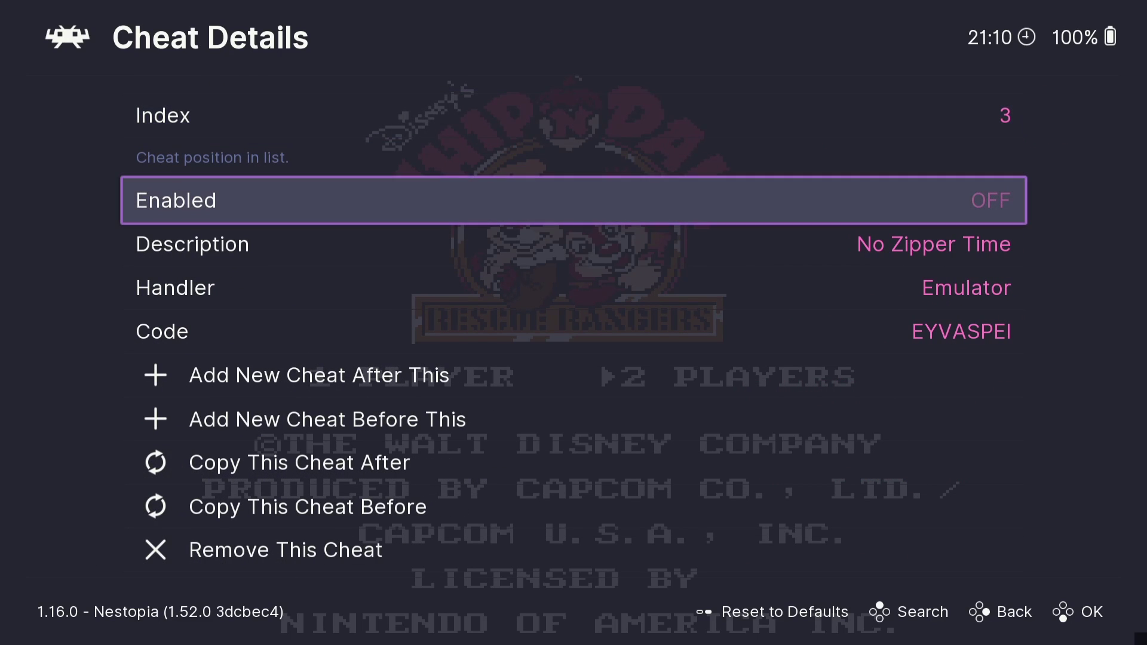
{"action": "key", "text": "Right"}
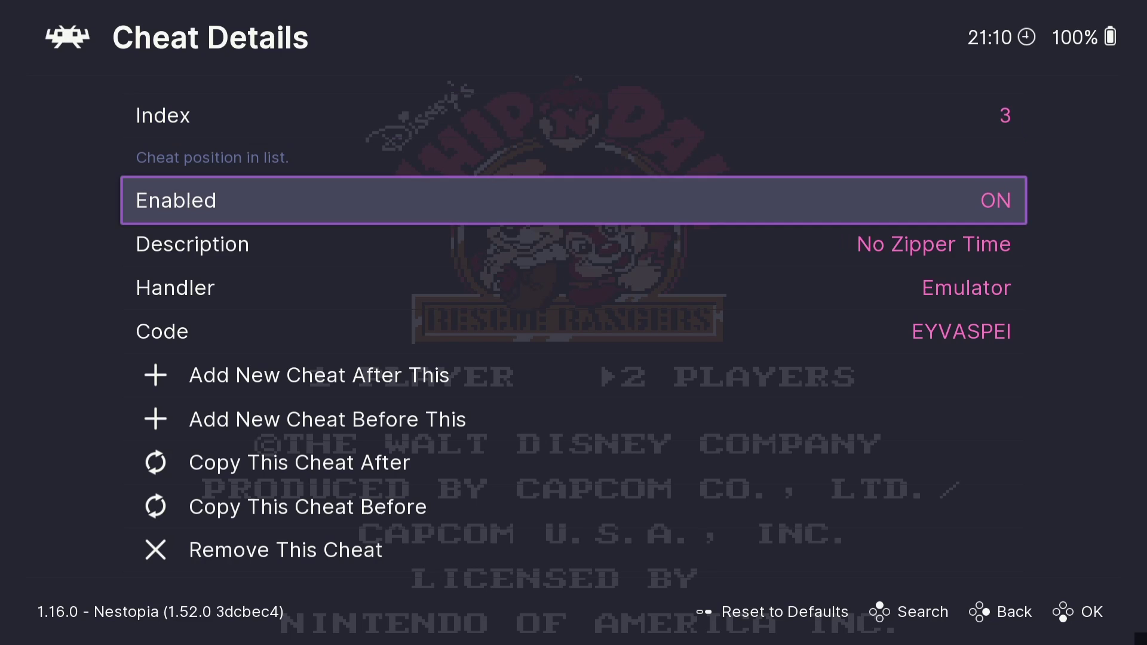
{"action": "key", "text": "Down"}
{"action": "key", "text": "Down"}
{"action": "key", "text": "BackSpace"}
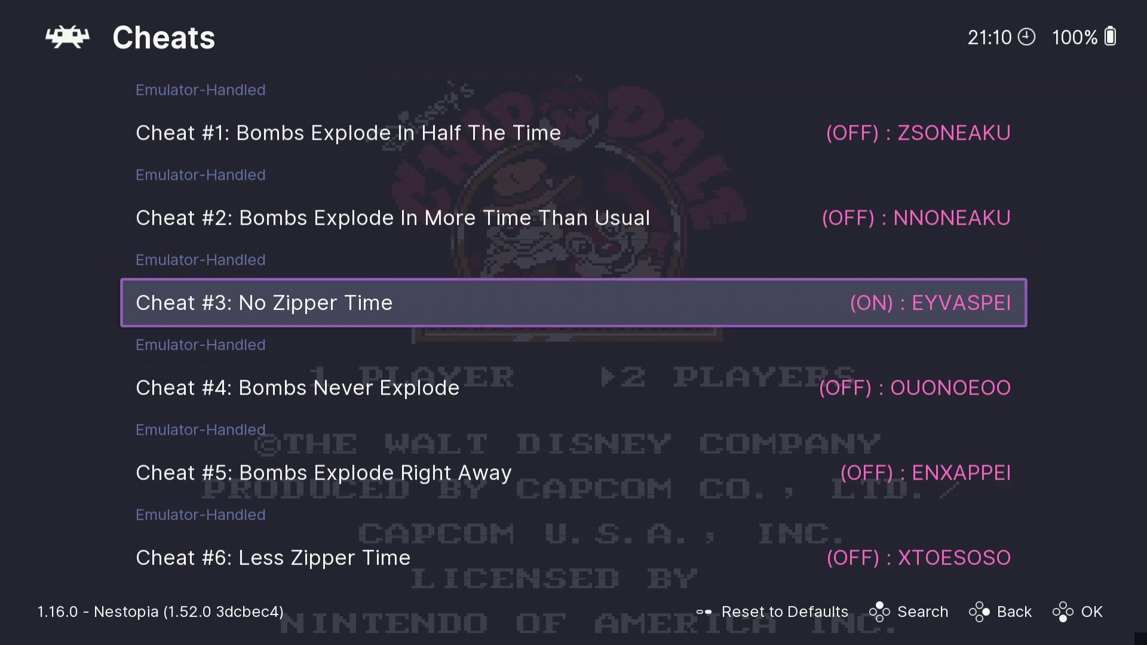
- Enable Cheat #10: Infinite Lives
{"action": "key", "text": "Down"}
{"action": "key", "text": "Down"}
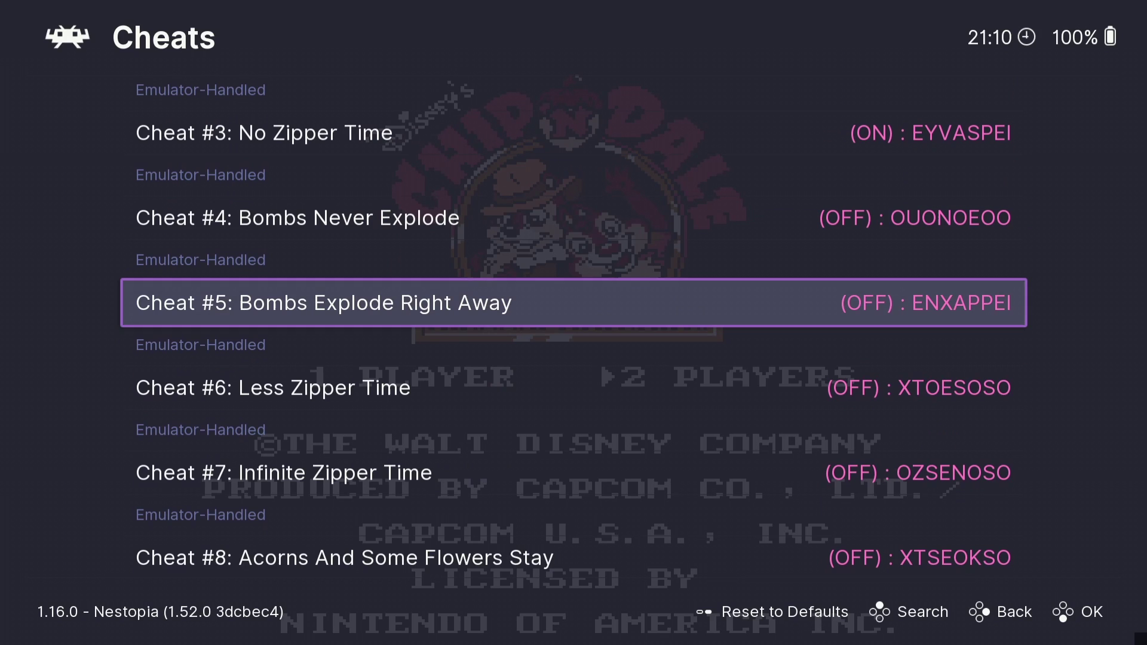
{"action": "key", "text": "Down"}
{"action": "key", "text": "Down"}
{"action": "key", "text": "Down"}
{"action": "key", "text": "Down"}
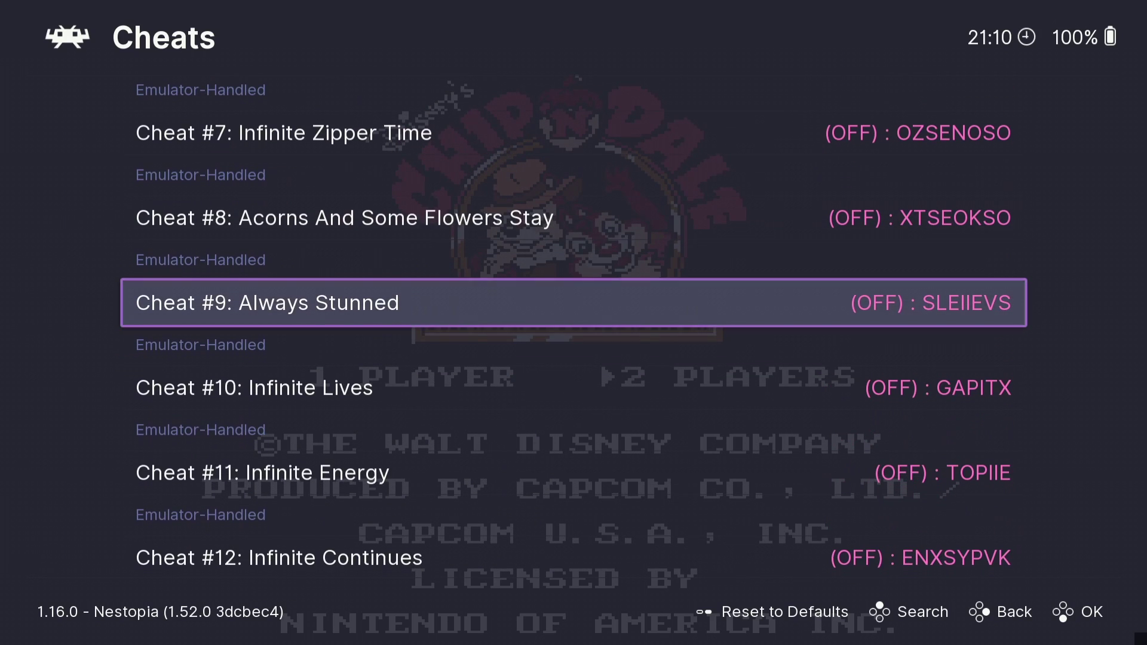
{"action": "key", "text": "Down"}
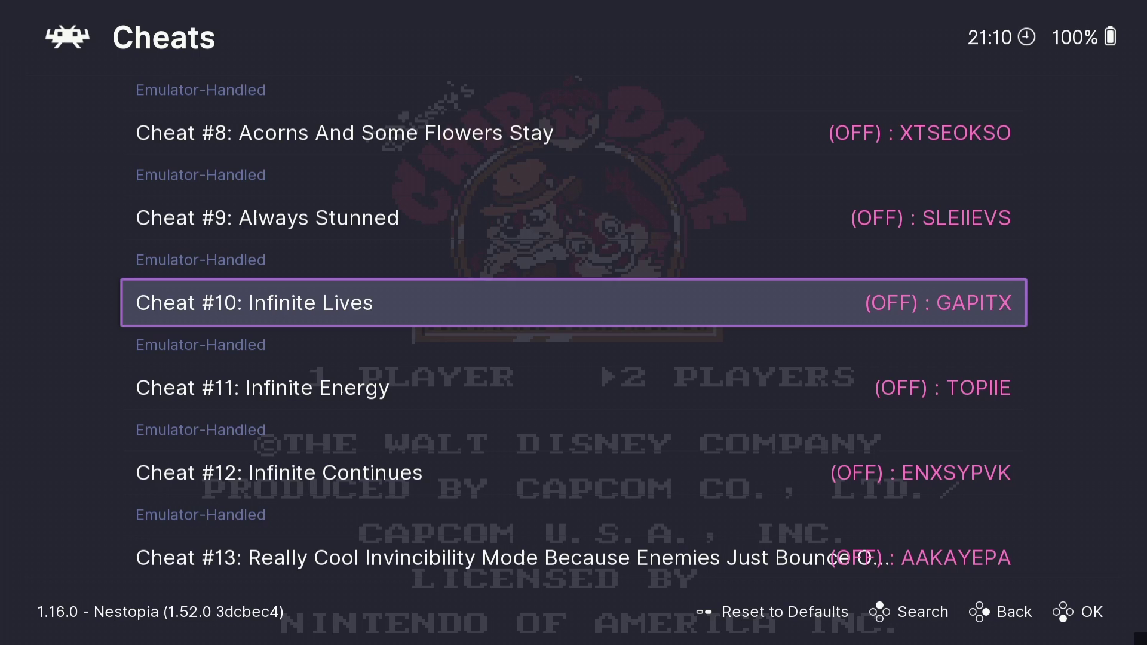
{"action": "key", "text": "Return"}
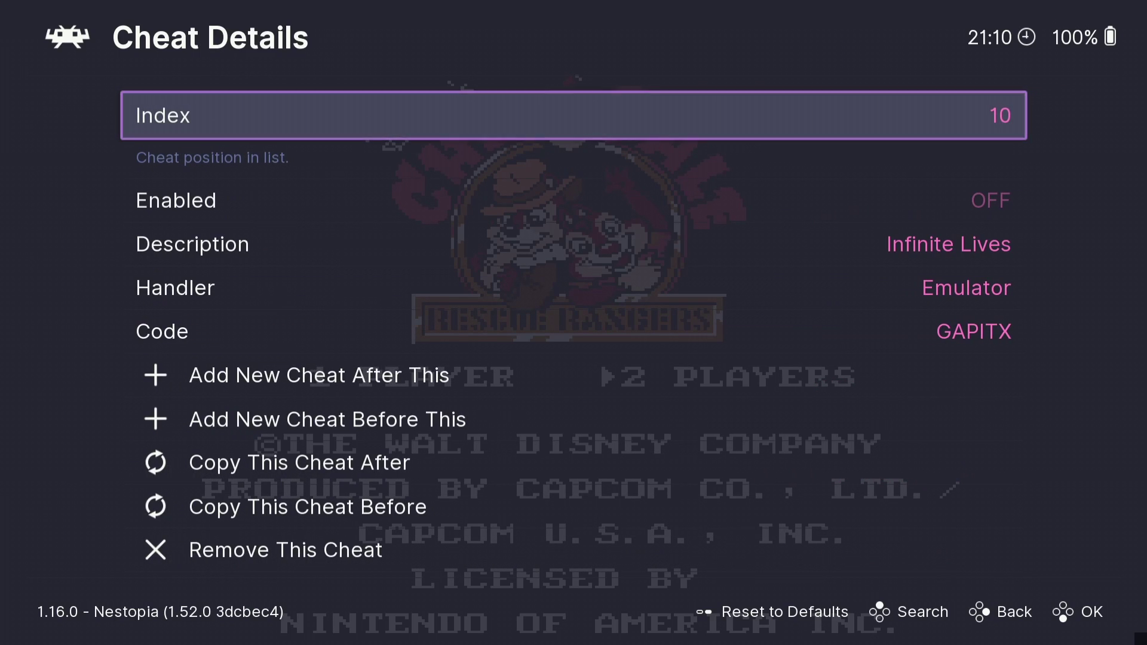
{"action": "key", "text": "Down"}
{"action": "key", "text": "Right"}
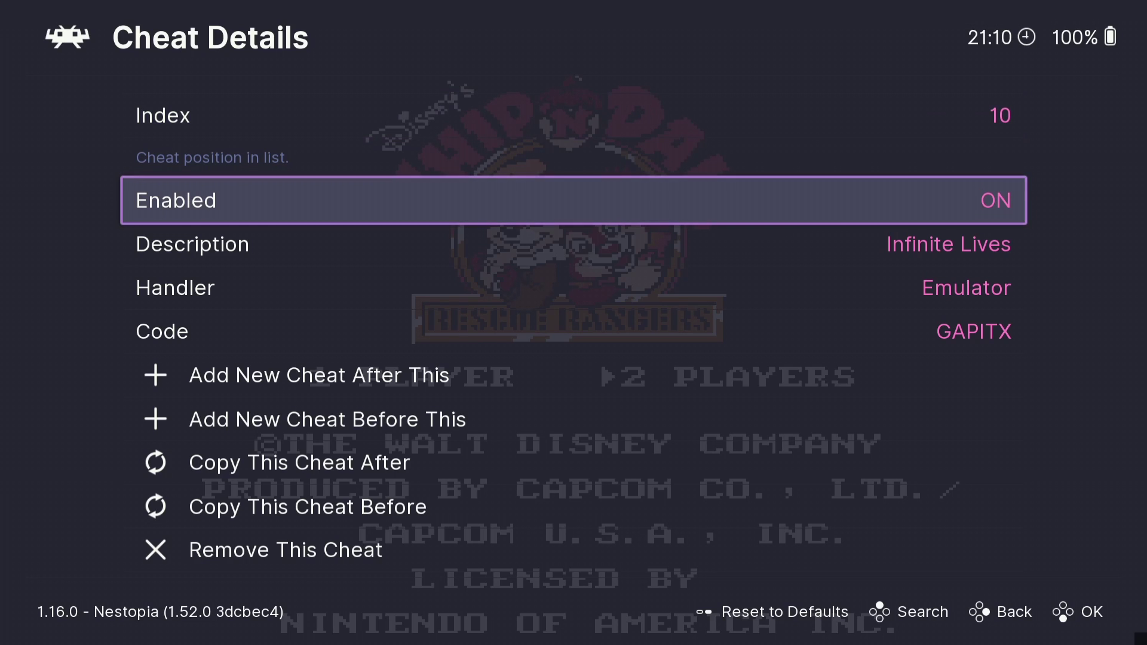
{"action": "key", "text": "BackSpace"}
- Enable Cheat #11: Infinite Energy
{"action": "key", "text": "Down"}
{"action": "key", "text": "Return"}
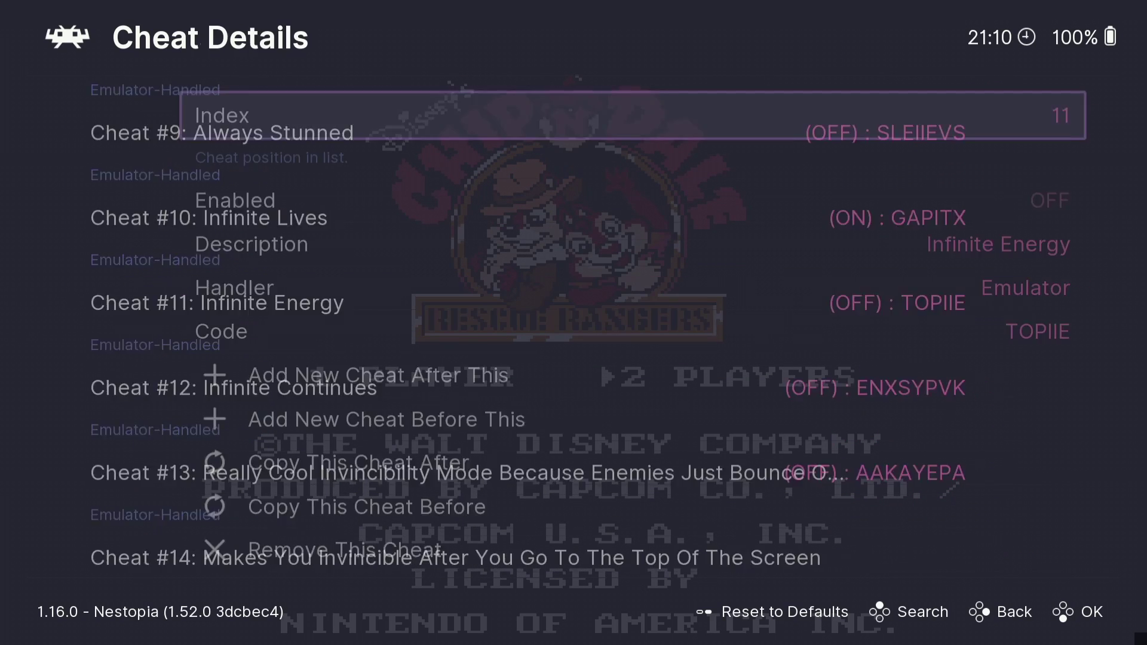
{"action": "key", "text": "Down"}
{"action": "key", "text": "Right"}
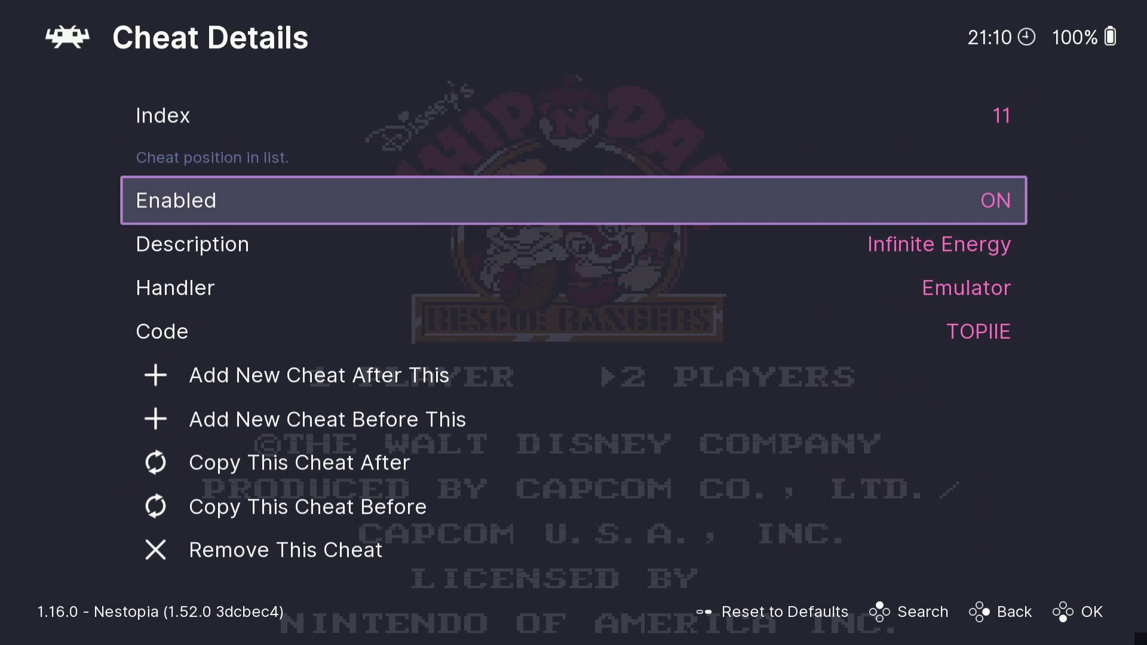
{"action": "key", "text": "BackSpace"}
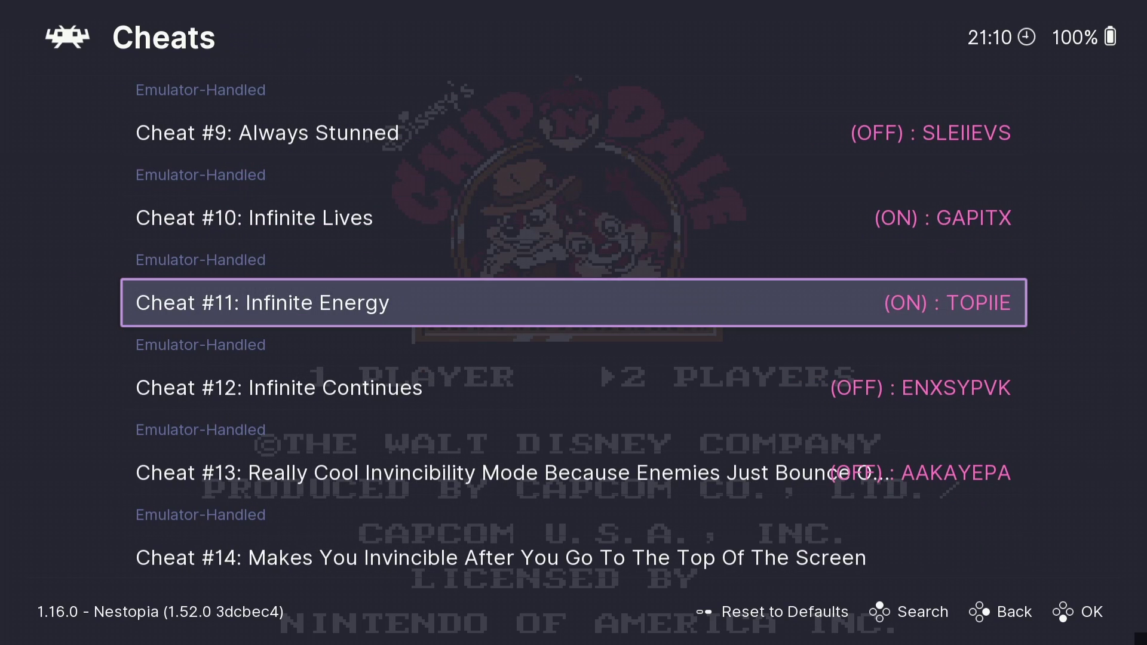
- Enable Cheat #16: Invincibility [Player 1], then leave the cheat list for the Quick Menu
{"action": "key", "text": "Down"}
{"action": "key", "text": "Down"}
{"action": "key", "text": "Down"}
{"action": "key", "text": "Down"}
{"action": "key", "text": "Down"}
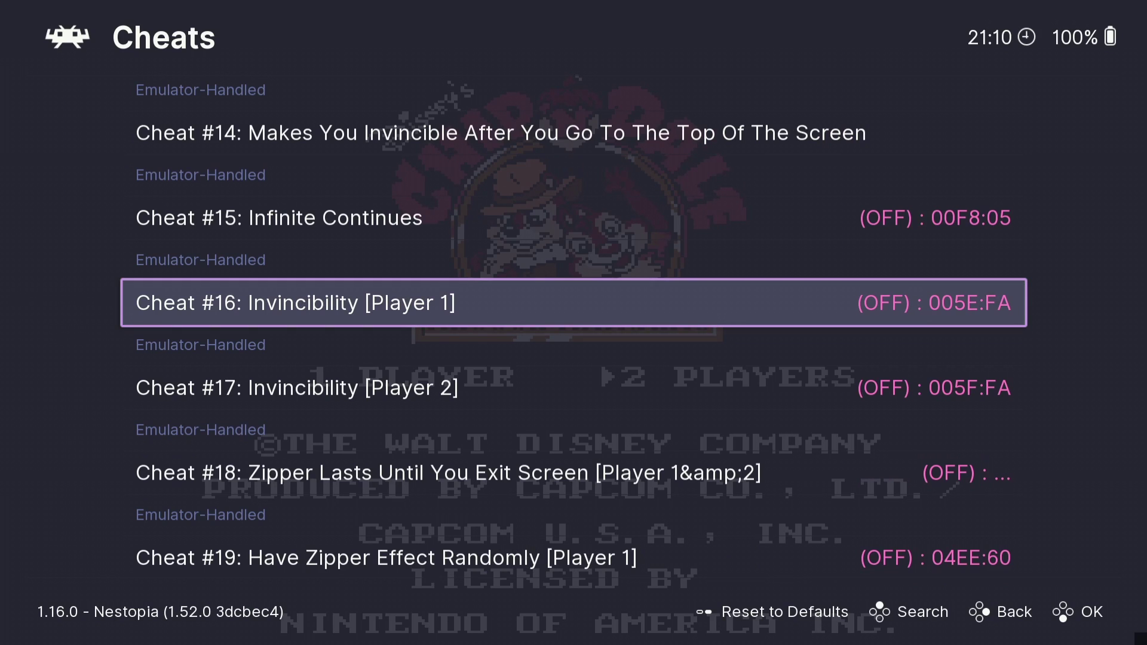
{"action": "key", "text": "Return"}
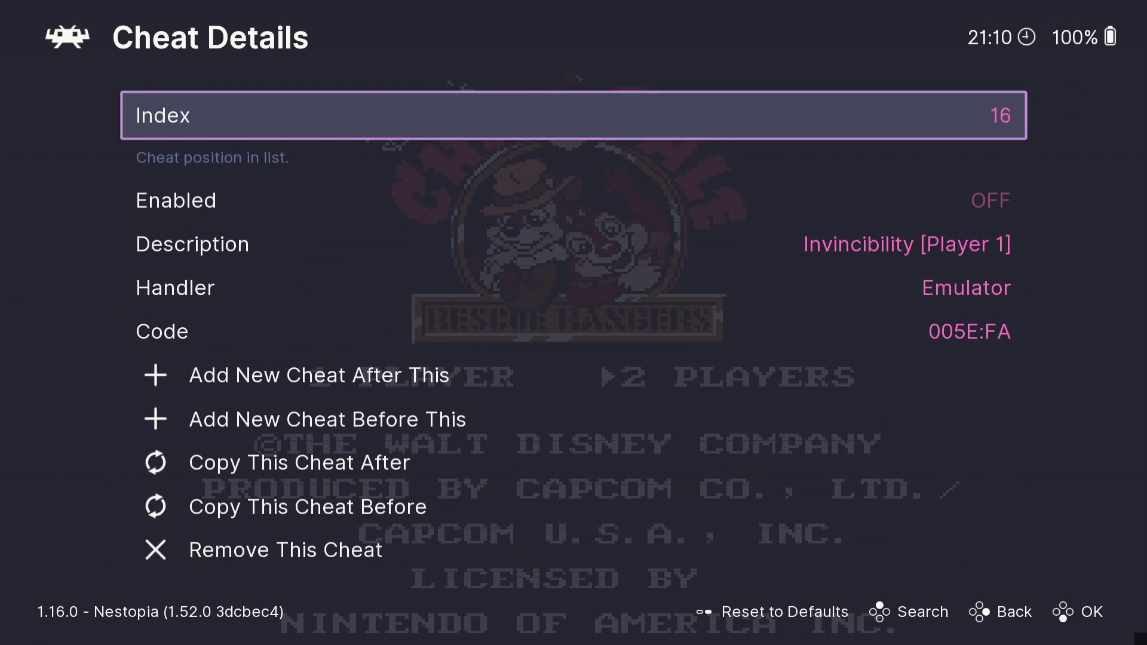
{"action": "key", "text": "Down"}
{"action": "key", "text": "Return"}
{"action": "key", "text": "BackSpace"}
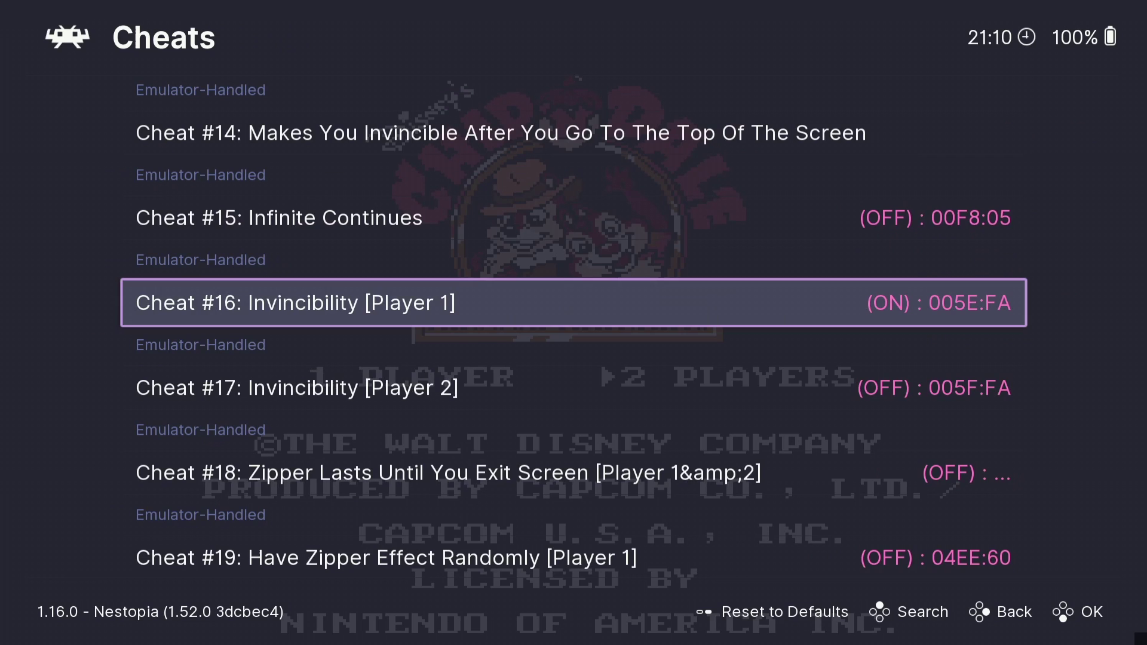
{"action": "key", "text": "Down"}
{"action": "key", "text": "Down"}
{"action": "key", "text": "Down"}
{"action": "key", "text": "Down"}
{"action": "key", "text": "Down"}
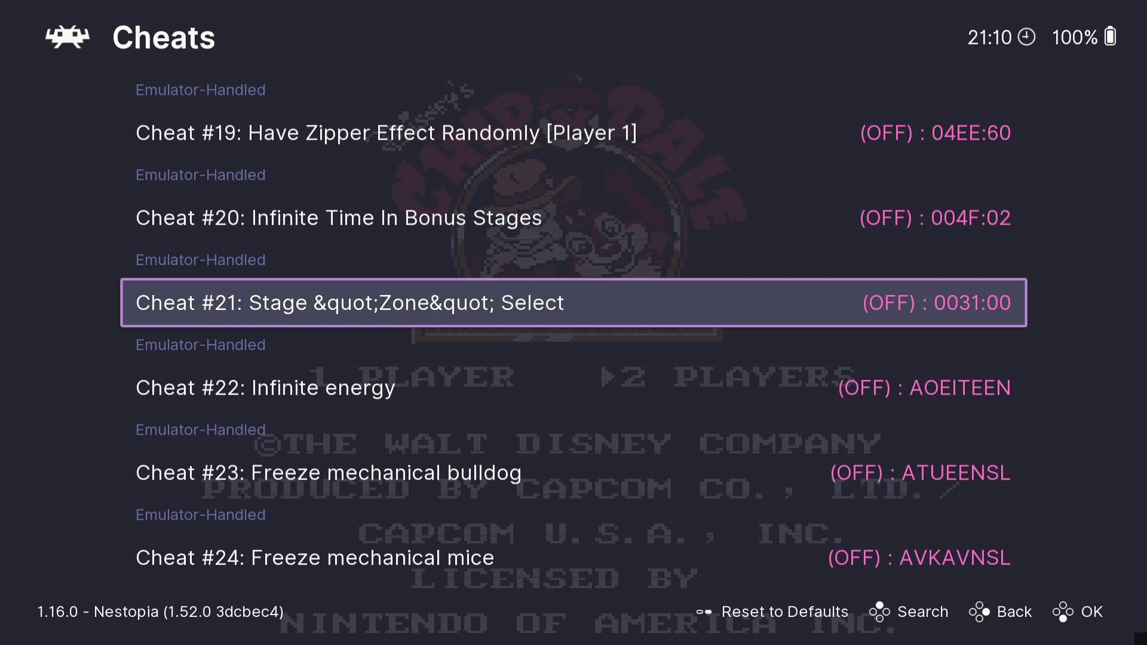
{"action": "key", "text": "BackSpace"}
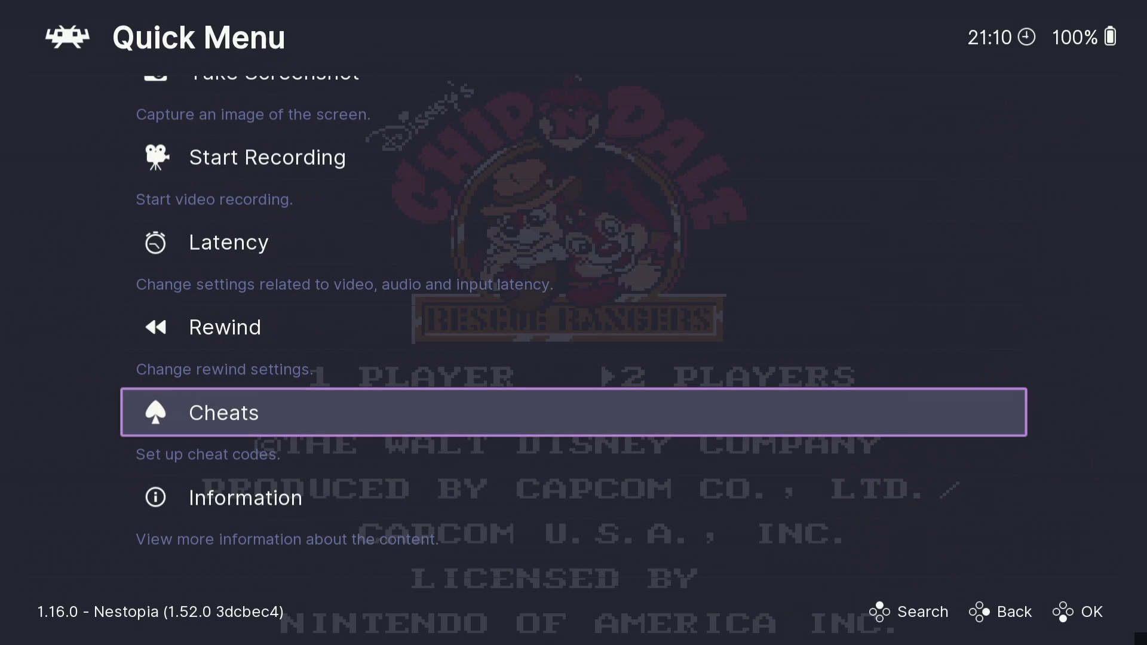
- In Quick Menu > Cheats, apply the changes for the enabled cheats
{"action": "key", "text": "Up"}
{"action": "key", "text": "Down"}
{"action": "key", "text": "Return"}
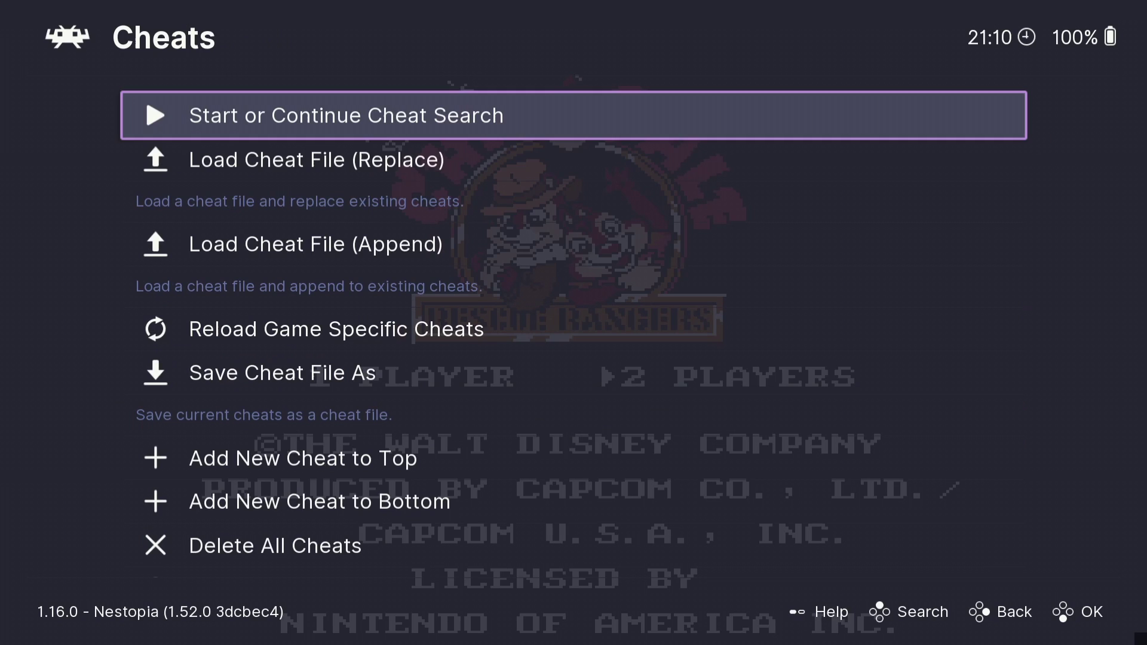
{"action": "key", "text": "Down"}
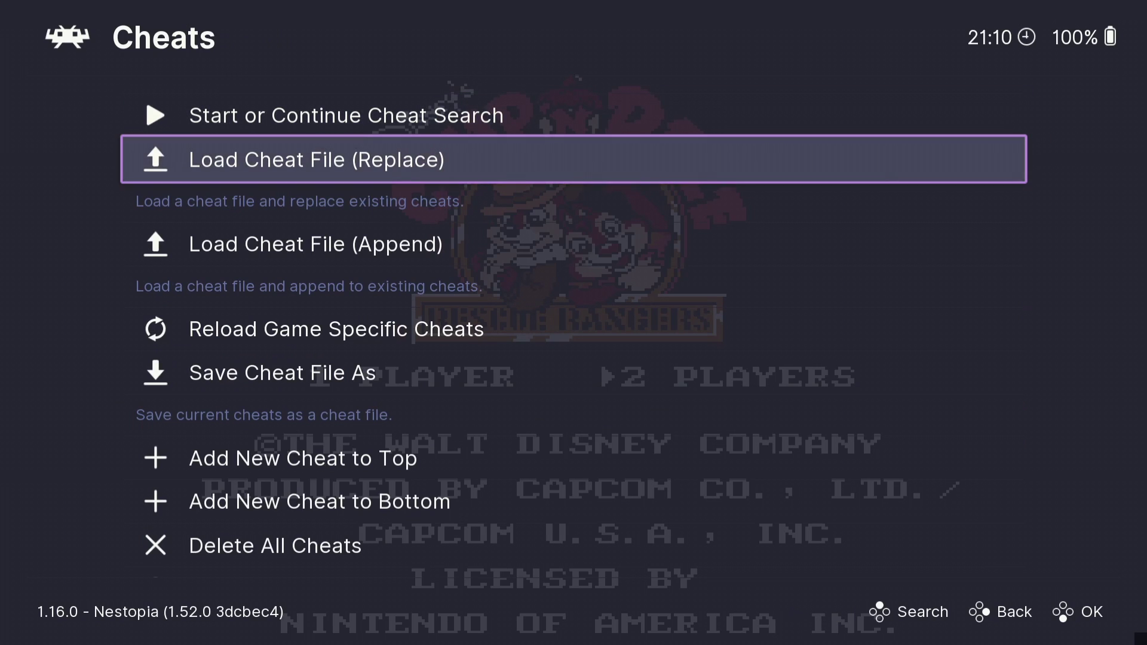
{"action": "key", "text": "Down"}
{"action": "key", "text": "Down"}
{"action": "key", "text": "Down"}
{"action": "key", "text": "Down"}
{"action": "key", "text": "Down"}
{"action": "key", "text": "Down"}
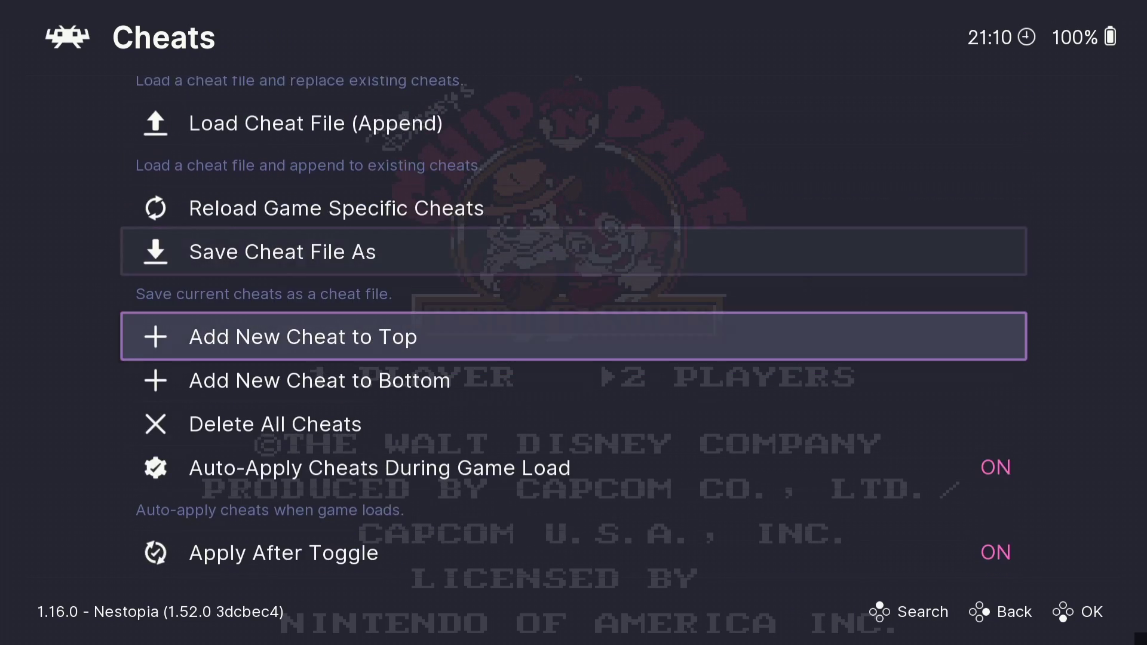
{"action": "key", "text": "Down"}
{"action": "key", "text": "Down"}
{"action": "key", "text": "Down"}
{"action": "key", "text": "Return"}
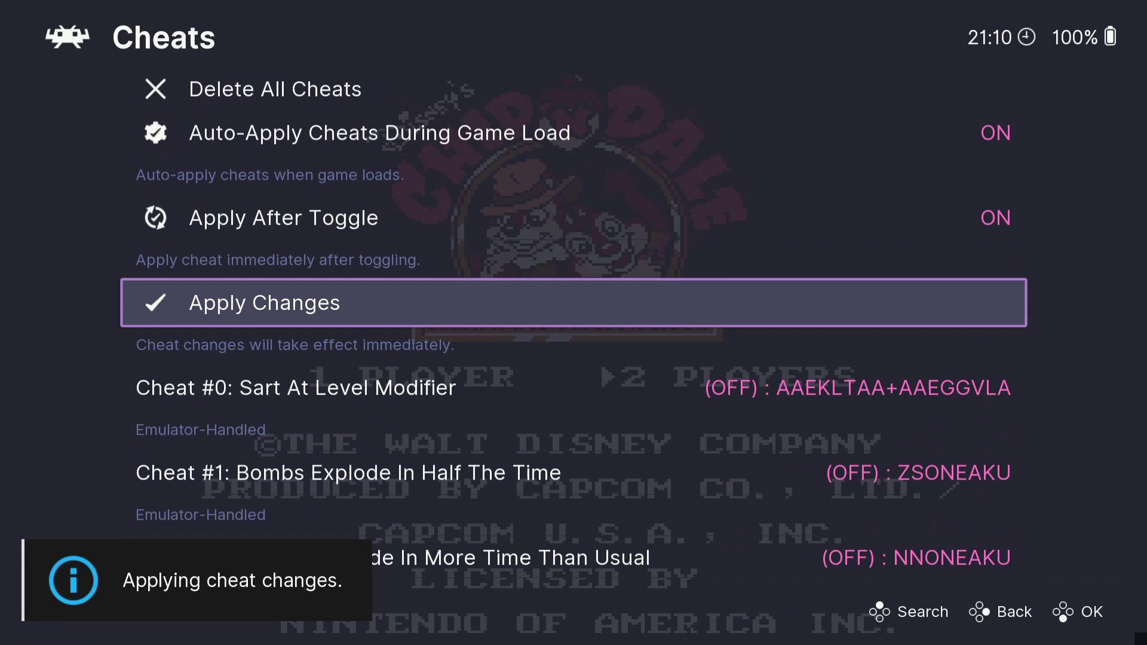
- Select the apply-after-toggle option, then back out of the cheat settings to the Main Menu
{"action": "key", "text": "Up"}
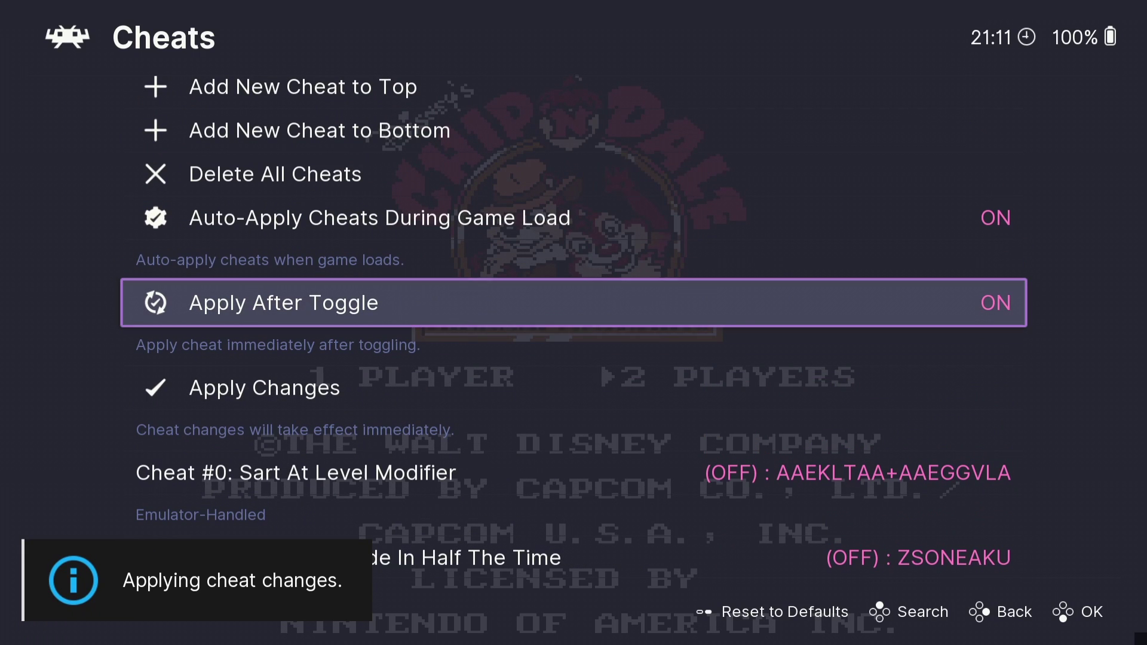
{"action": "key", "text": "Return"}
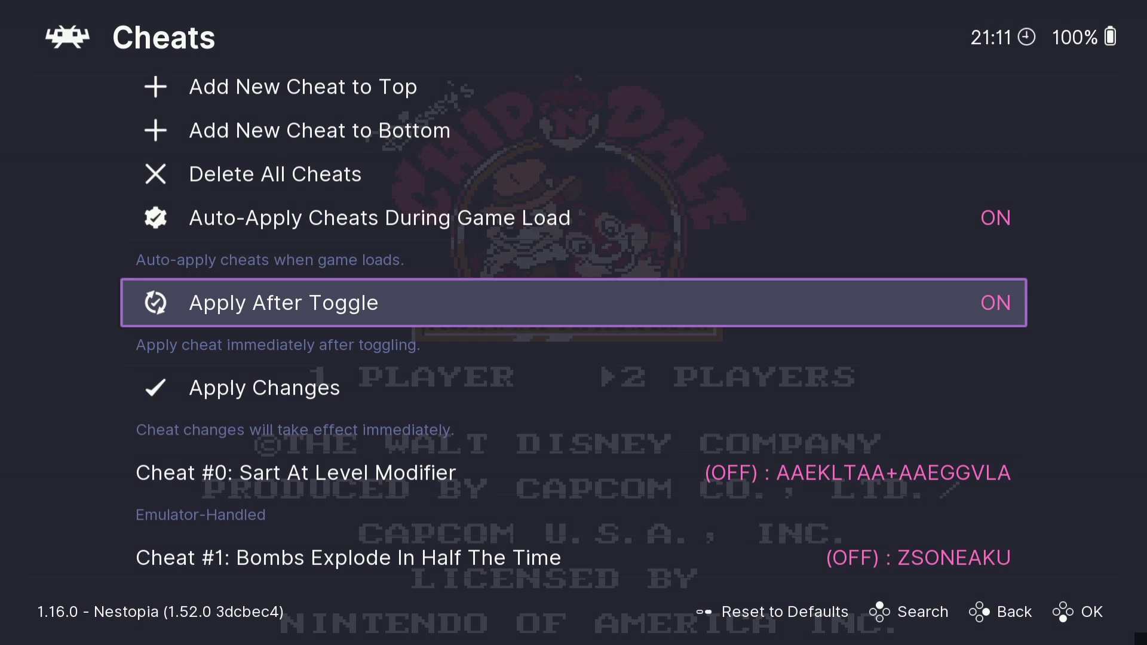
{"action": "key", "text": "Up"}
{"action": "key", "text": "Up"}
{"action": "key", "text": "Up"}
{"action": "key", "text": "Up"}
{"action": "key", "text": "Up"}
{"action": "key", "text": "Up"}
{"action": "key", "text": "Up"}
{"action": "key", "text": "Up"}
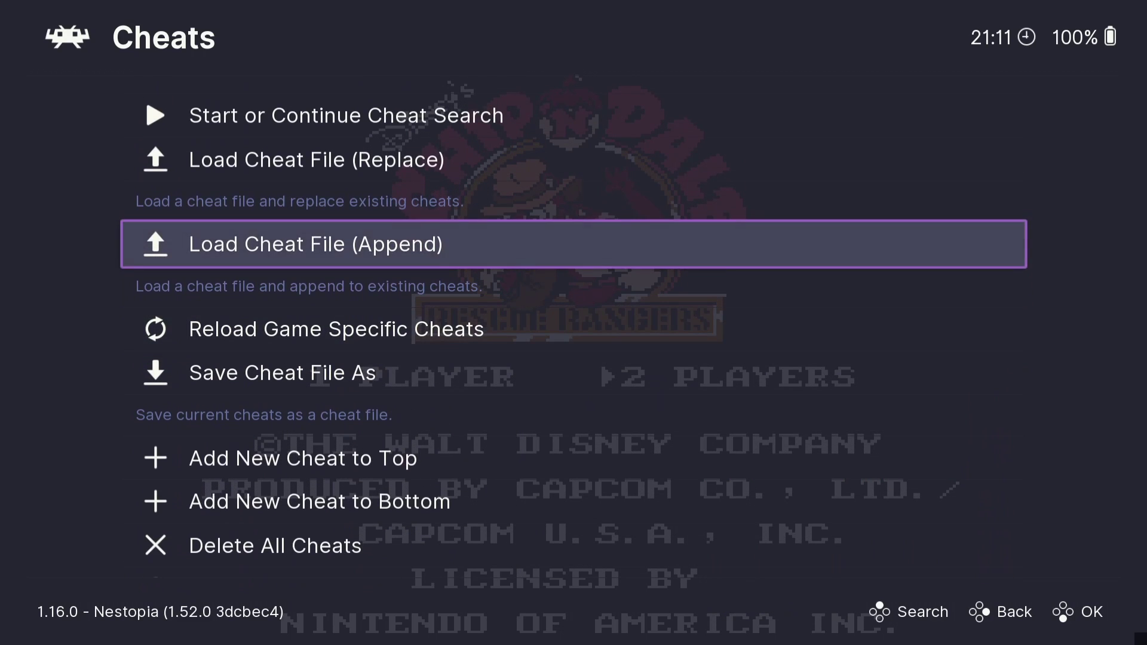
{"action": "key", "text": "Up"}
{"action": "key", "text": "BackSpace"}
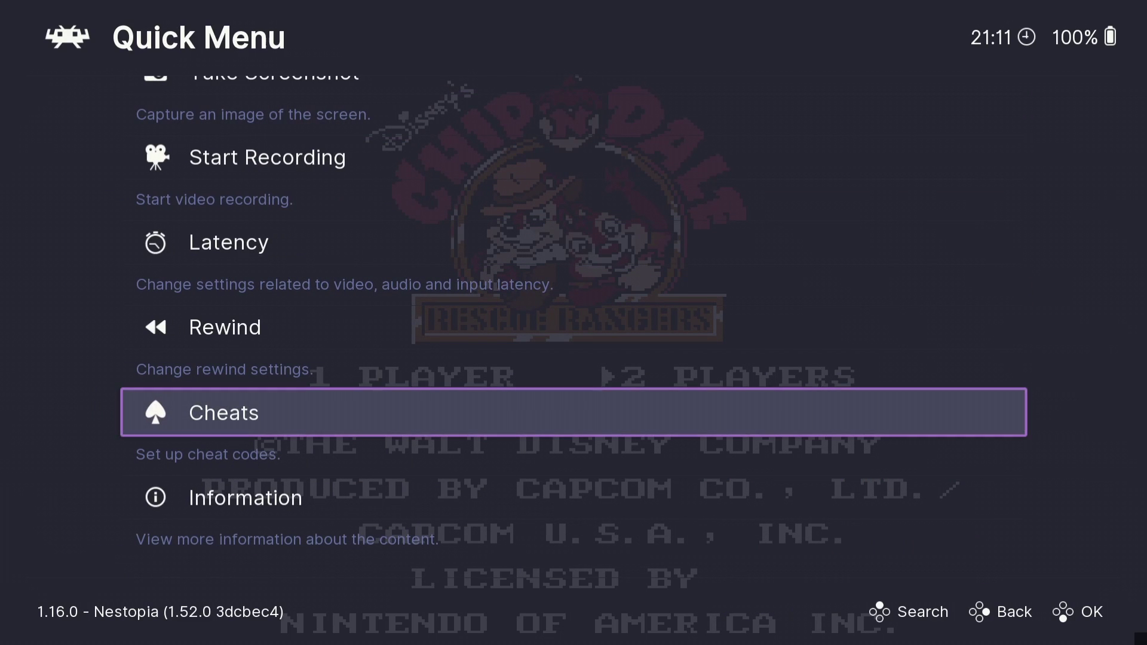
{"action": "key", "text": "BackSpace"}
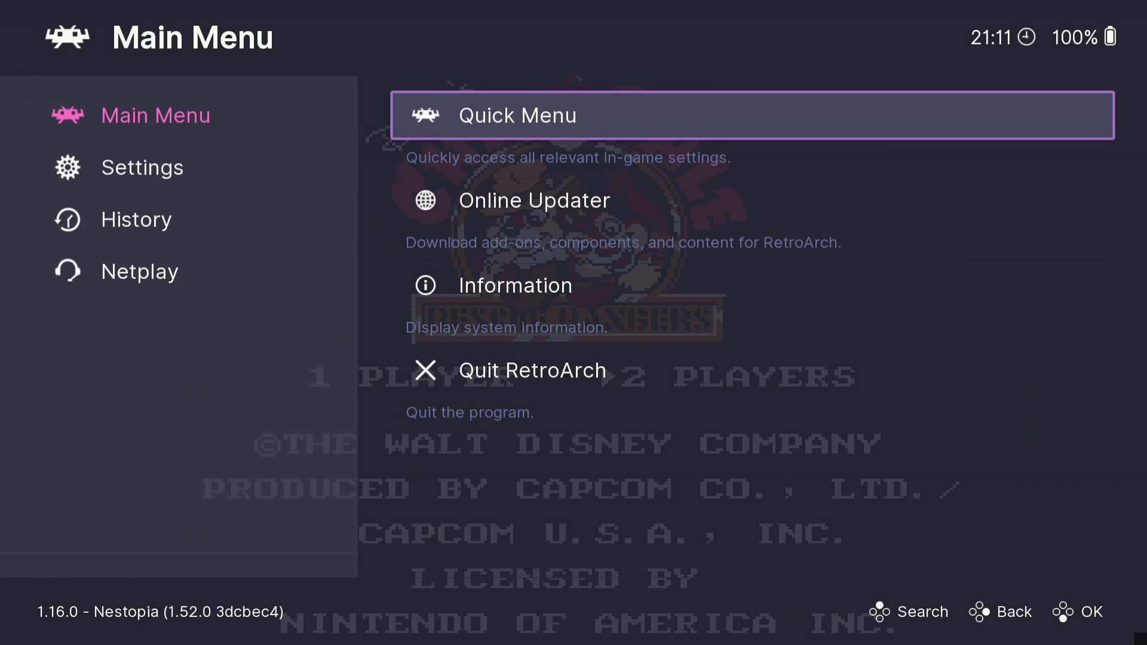
- Resume Chip 'n Dale as Chip and run right past the pots, fence and trash cans to the grey pole
{"action": "key", "text": "Return"}
{"action": "key", "text": "Return"}
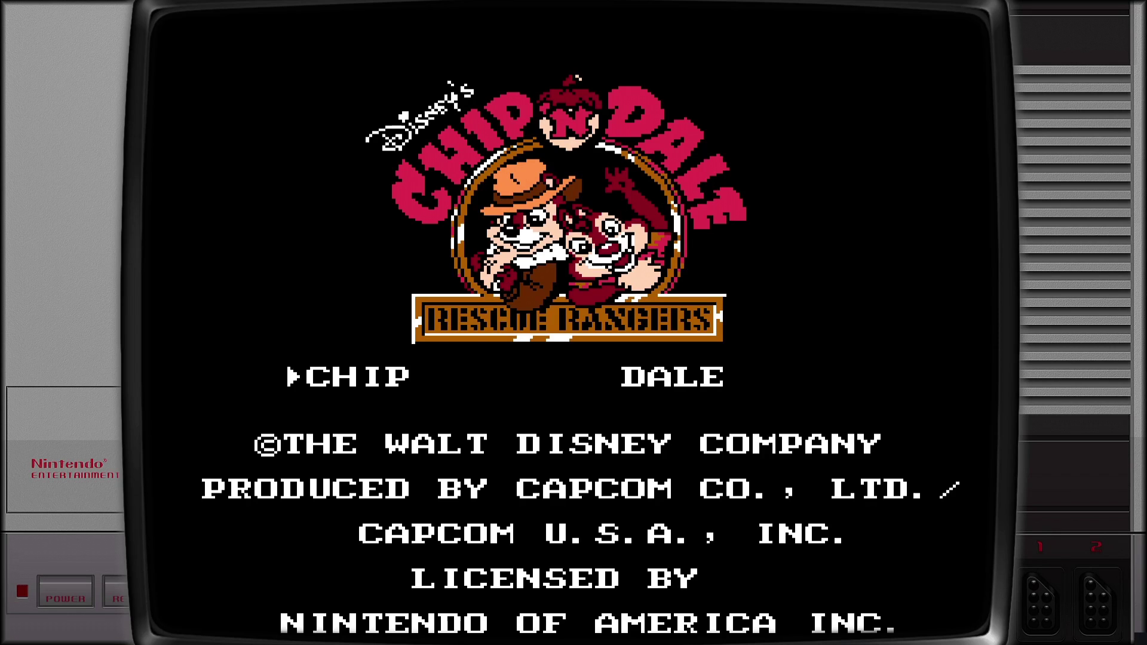
{"action": "key", "text": "Return"}
{"action": "key", "text": "Return"}
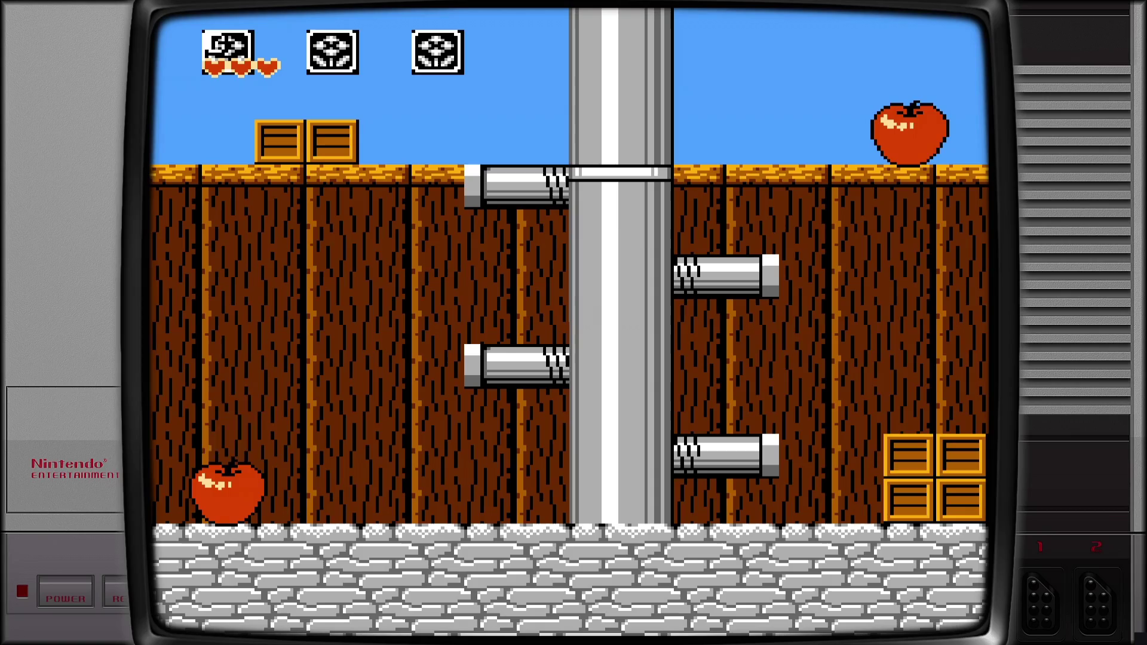
{"action": "key", "text": "Right"}
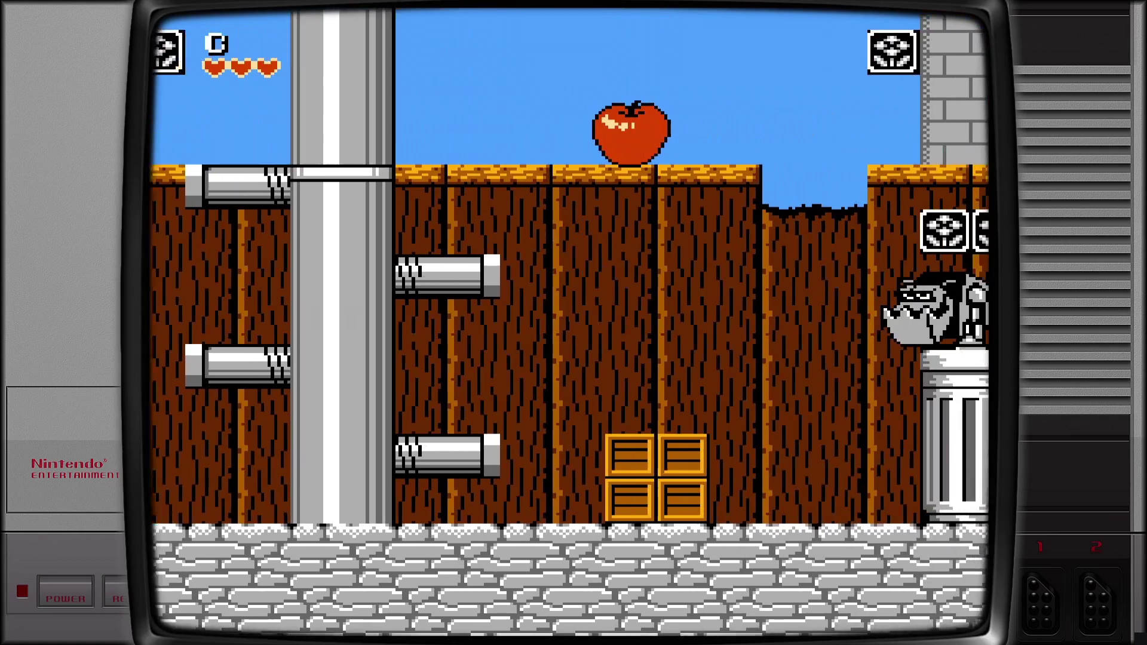
{"action": "key", "text": "x"}
{"action": "key", "text": "Right"}
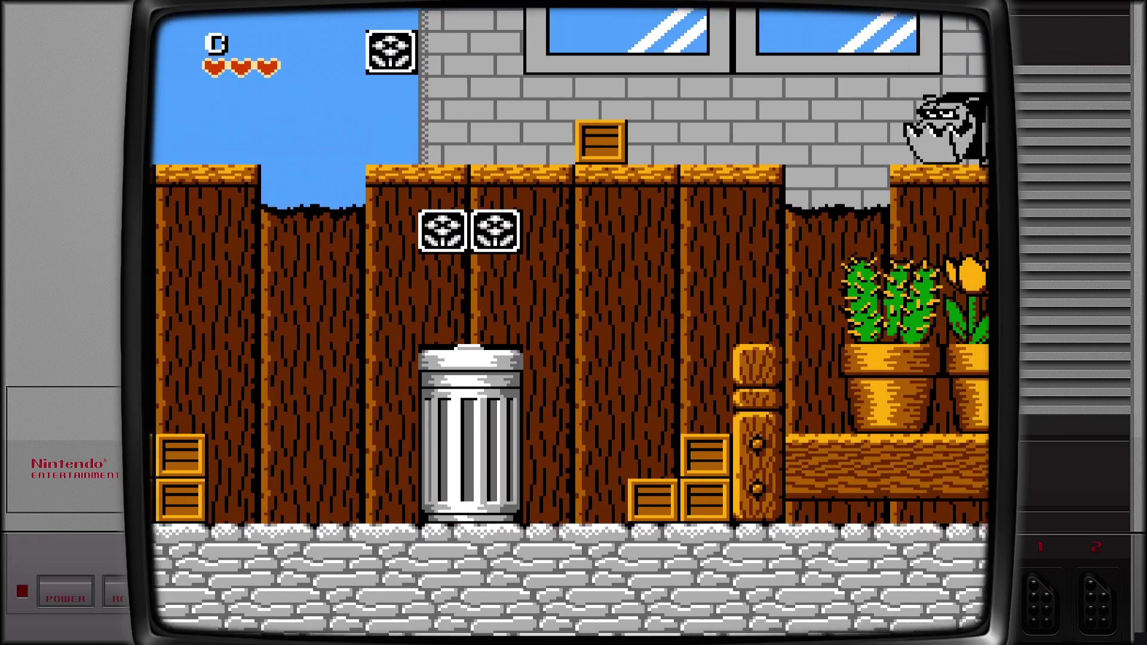
{"action": "key", "text": "x"}
{"action": "key", "text": "Right"}
{"action": "key", "text": "x"}
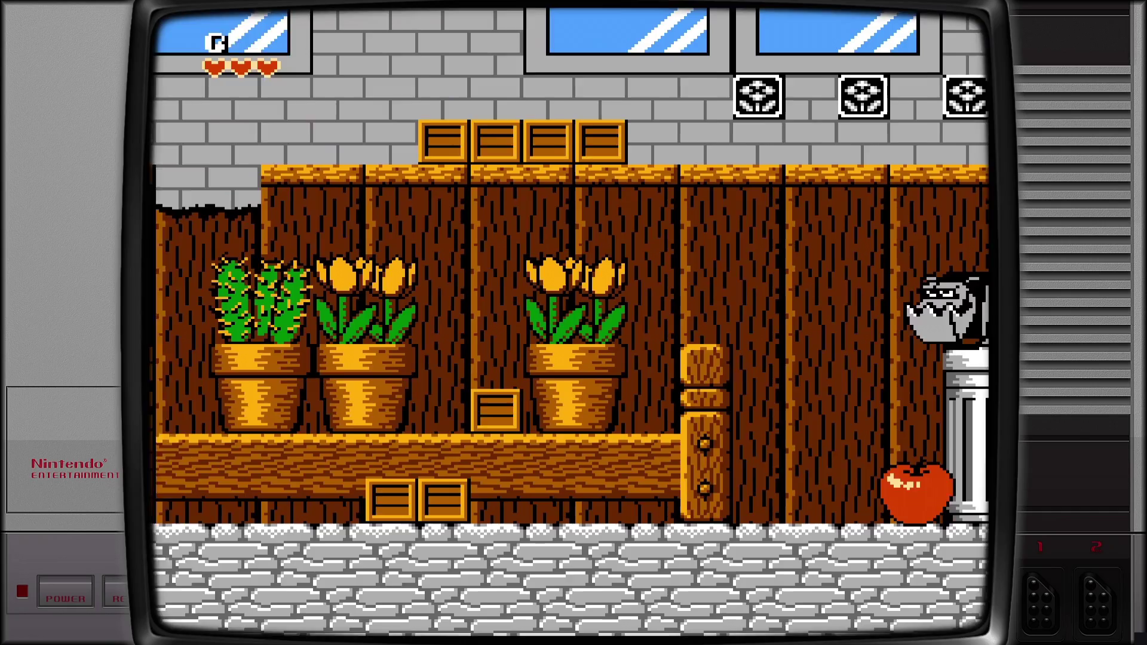
{"action": "key", "text": "Right"}
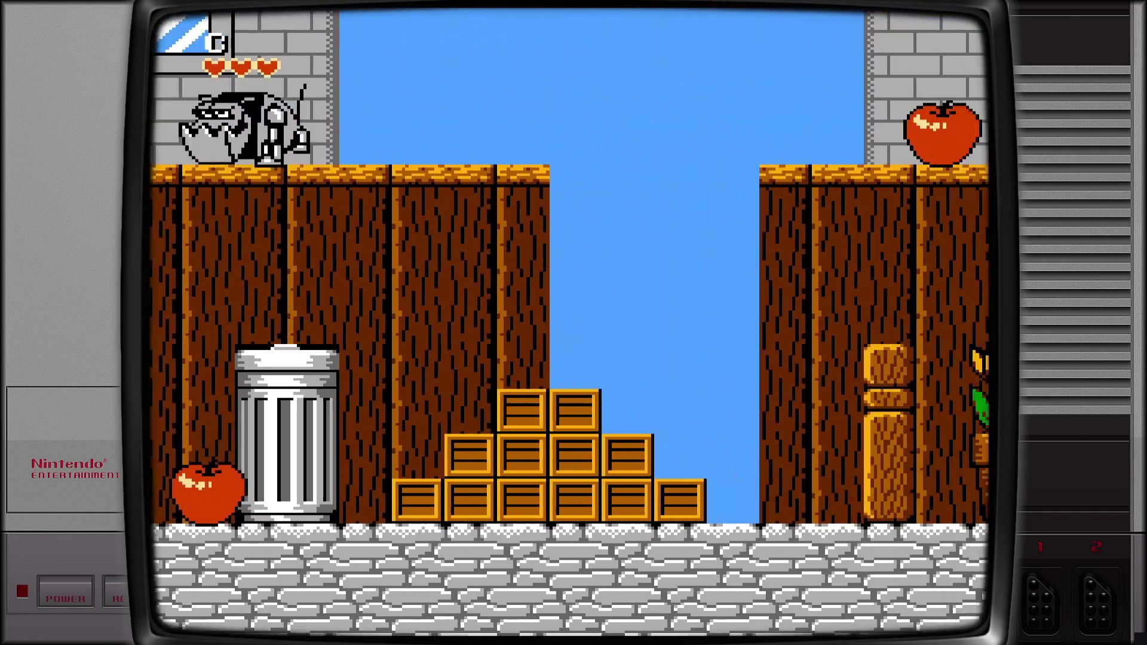
{"action": "key", "text": "x"}
{"action": "key", "text": "Right"}
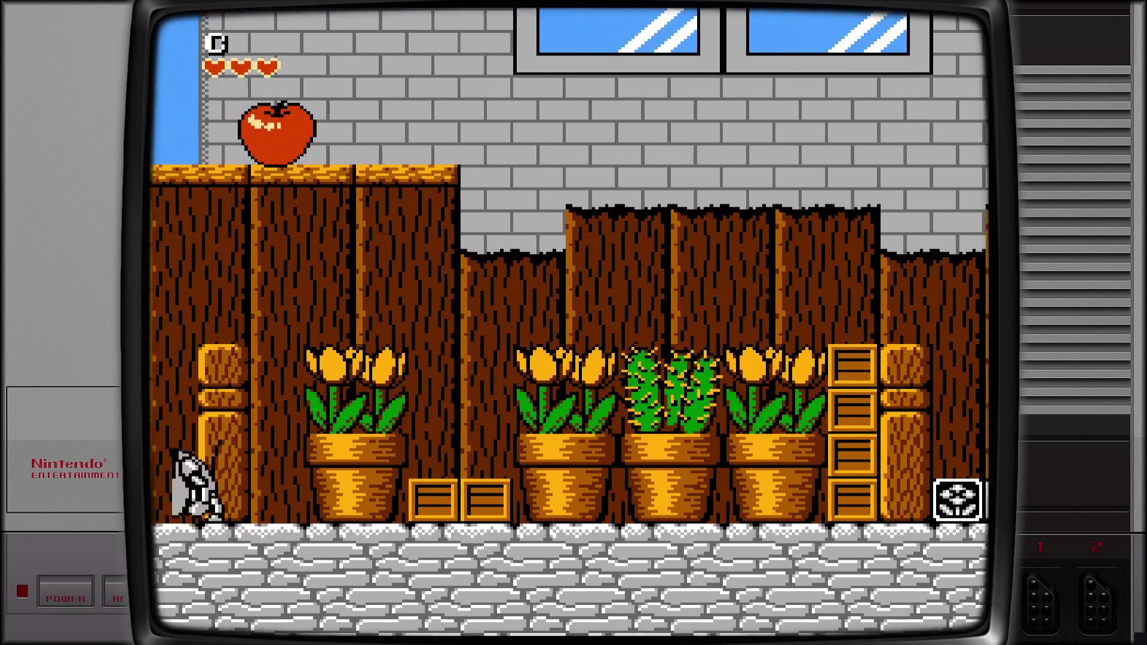
{"action": "key", "text": "x"}
{"action": "key", "text": "Right"}
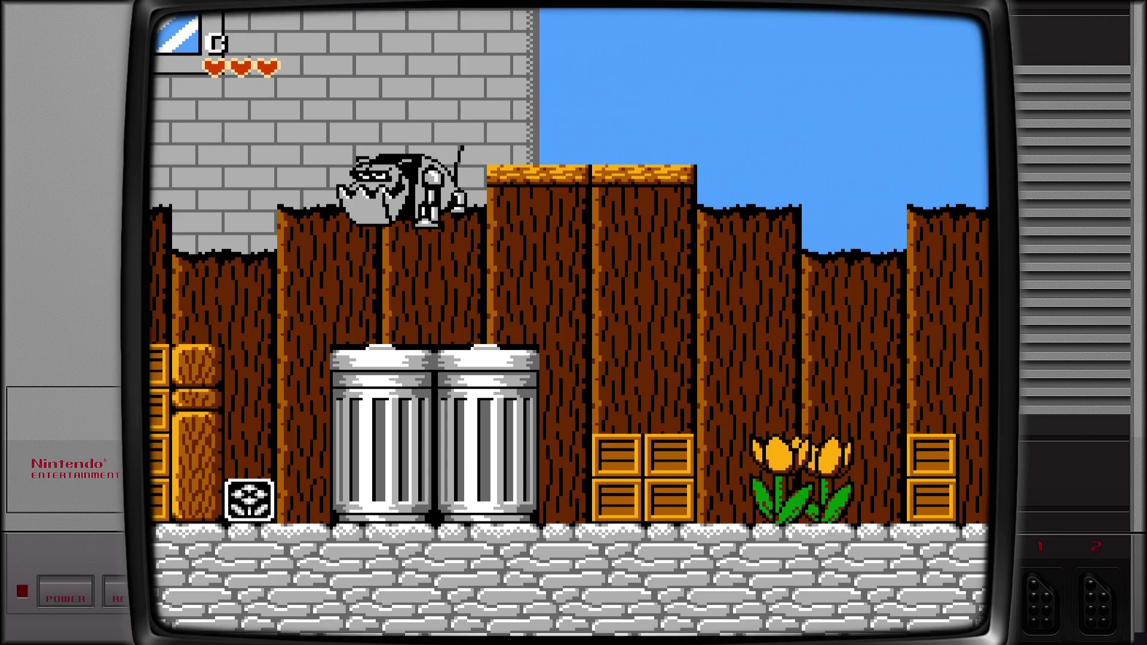
{"action": "key", "text": "x"}
{"action": "key", "text": "Right"}
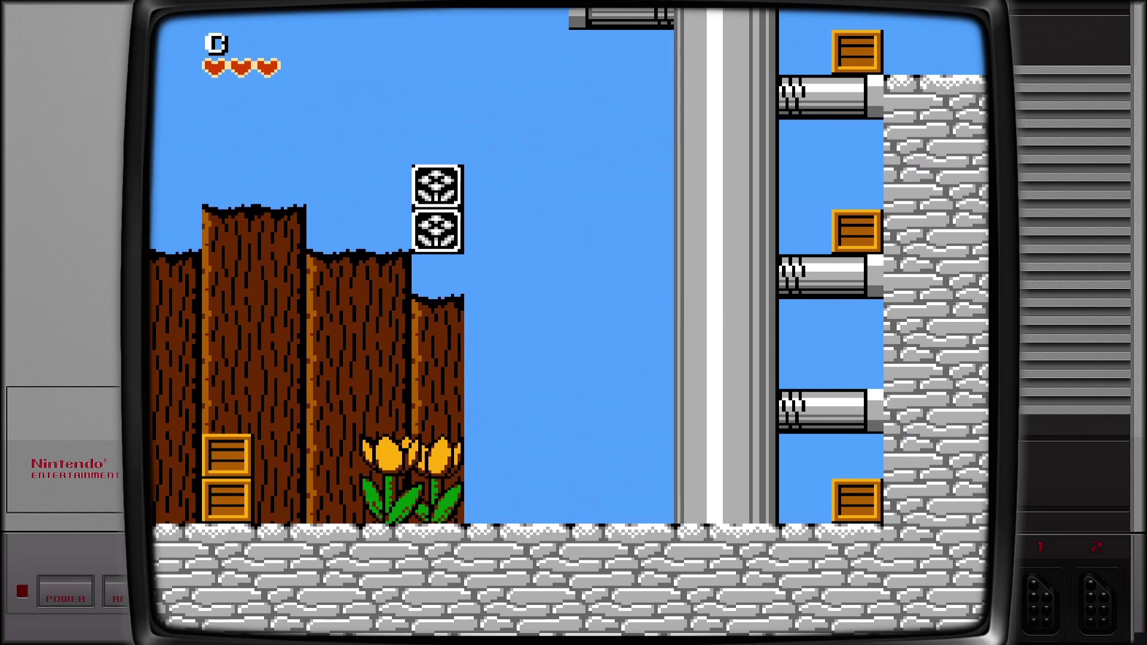
- Climb Chip up the pole's pipes and run left along the upper rail past the bulldog
{"action": "key", "text": "x"}
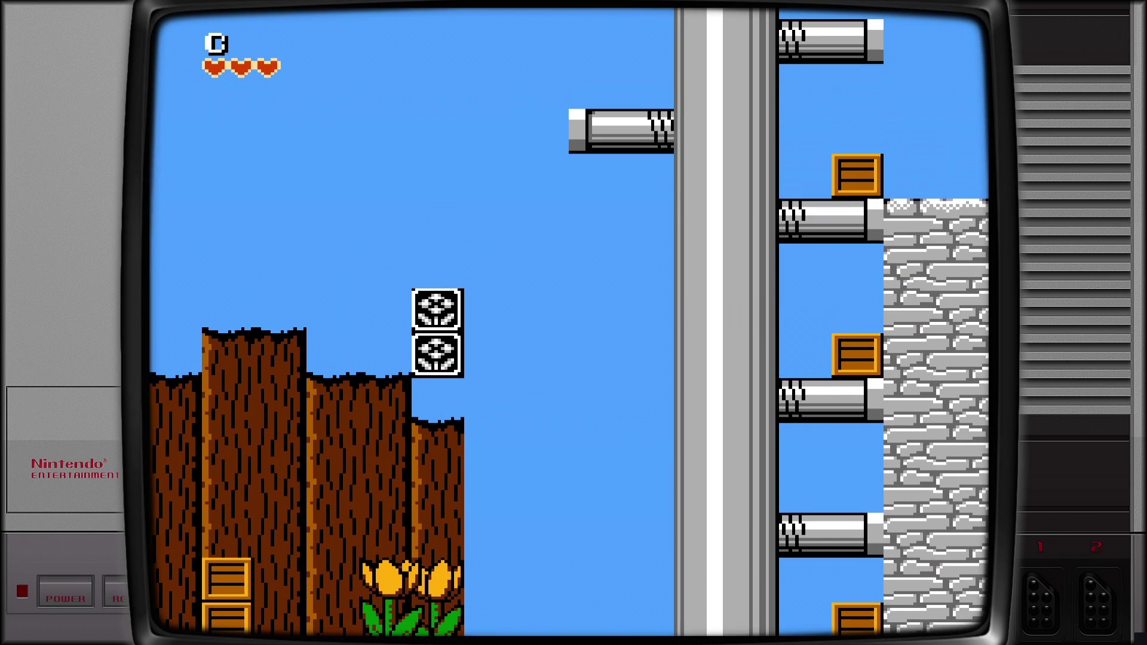
{"action": "key", "text": "x"}
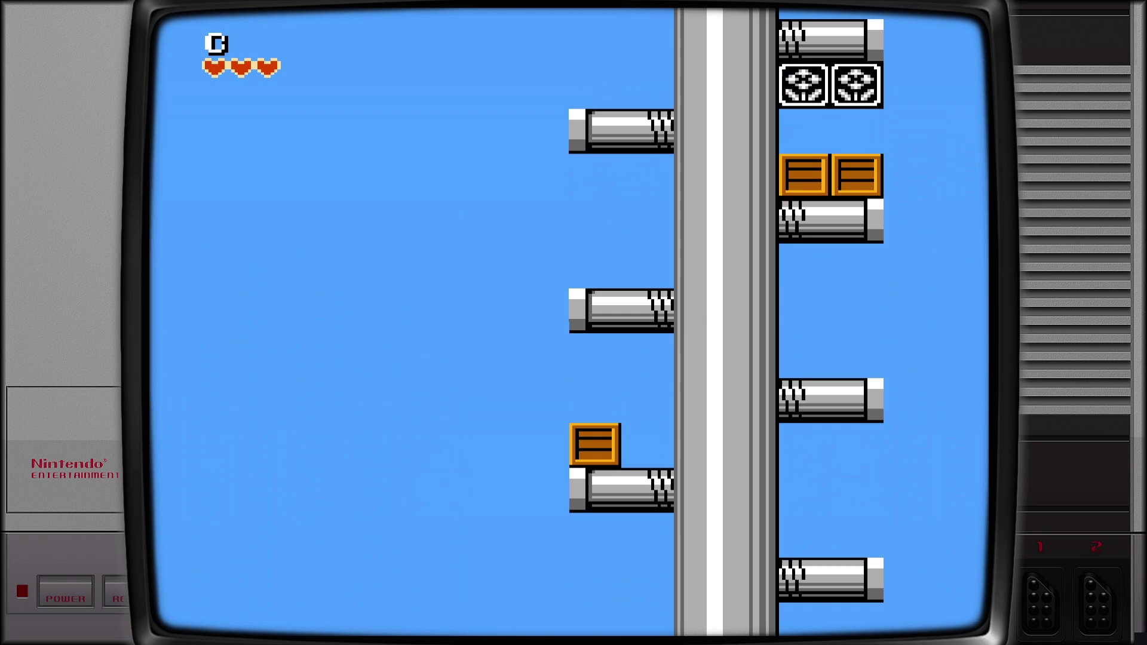
{"action": "key", "text": "x"}
{"action": "key", "text": "x"}
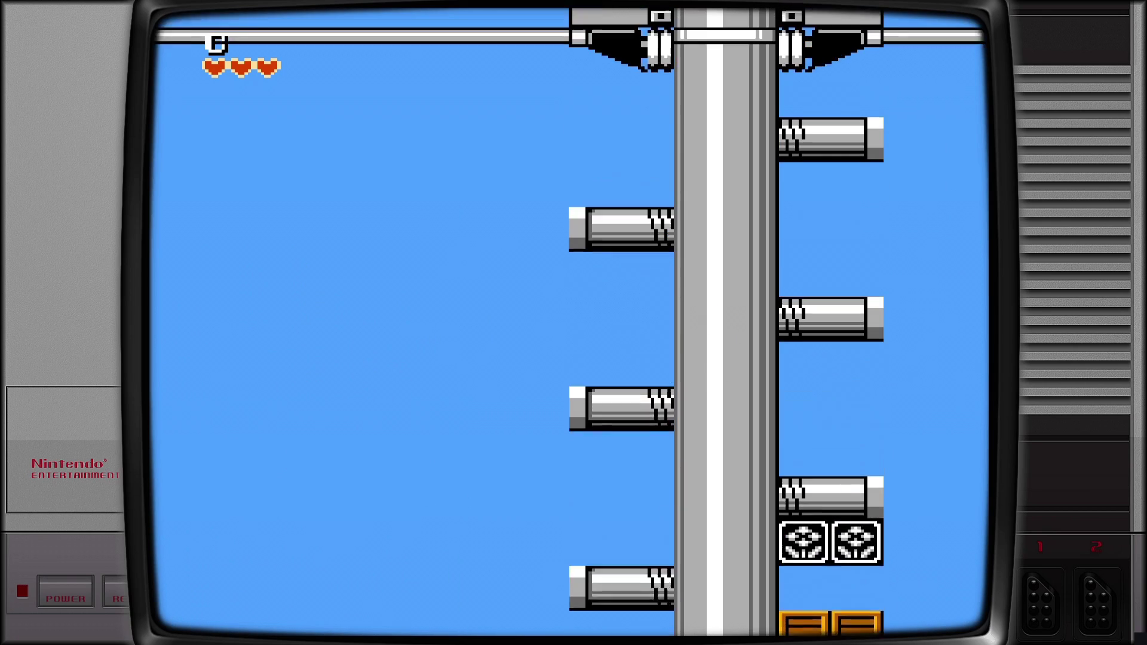
{"action": "key", "text": "Left"}
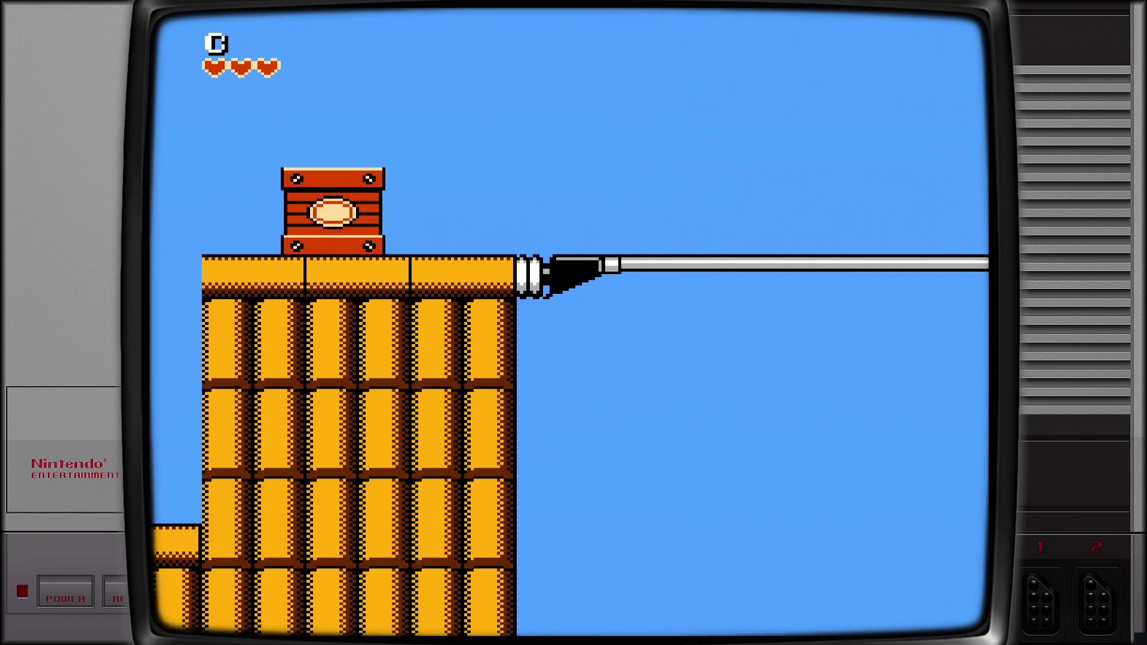
{"action": "key", "text": "Left"}
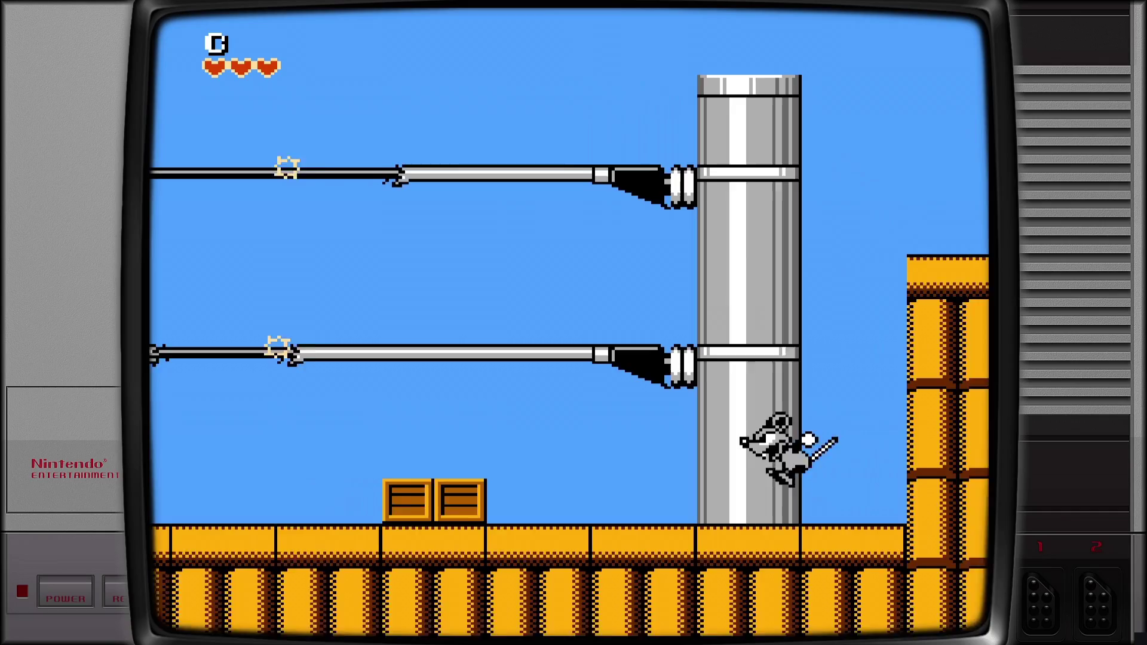
{"action": "key", "text": "Left"}
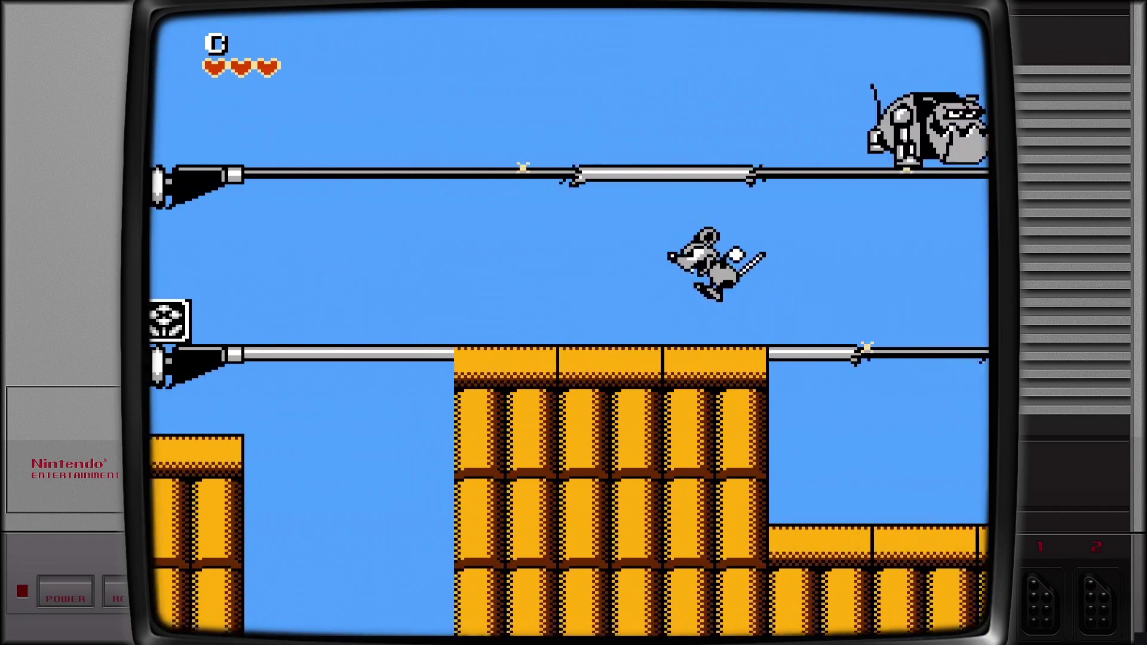
{"action": "key", "text": "Left"}
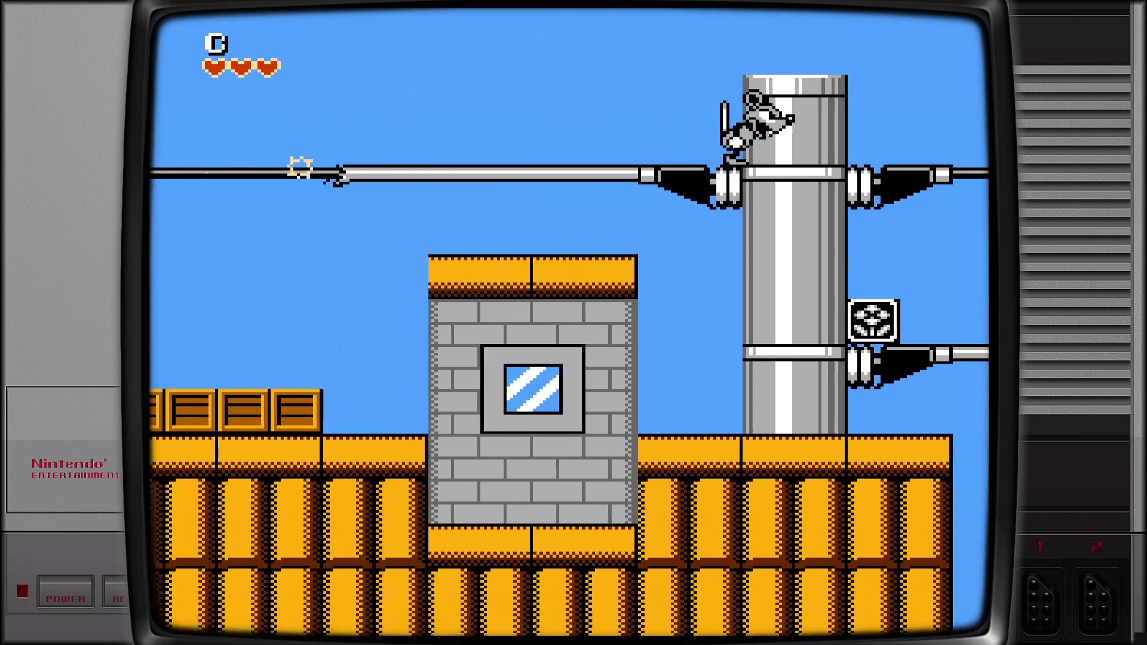
{"action": "key", "text": "Left"}
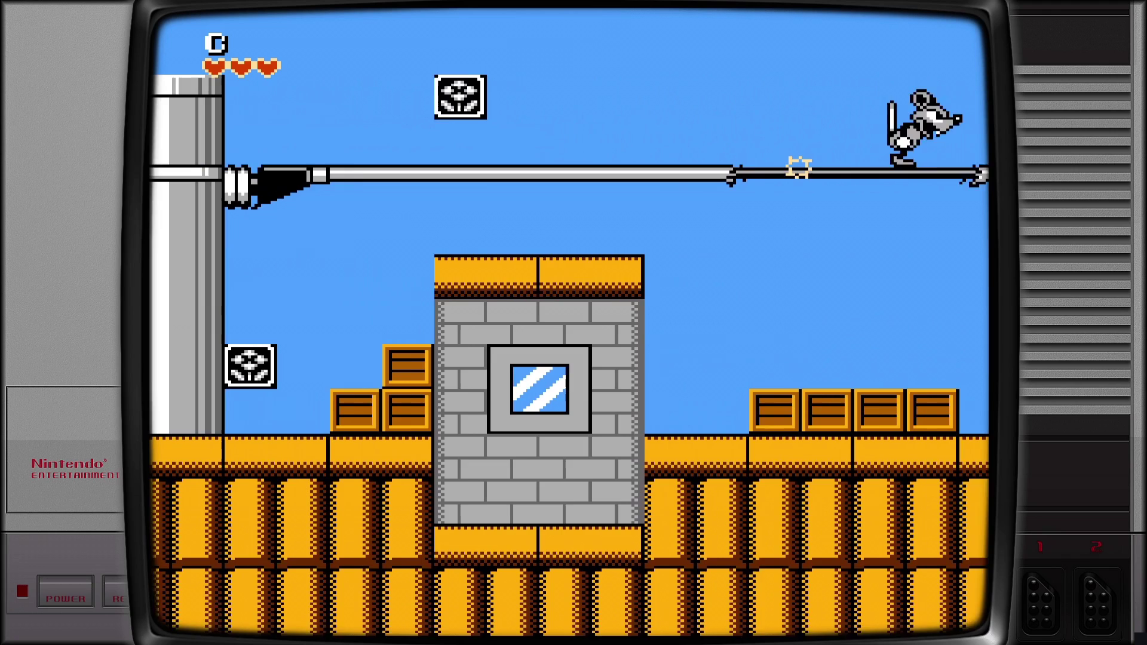
{"action": "key", "text": "Left"}
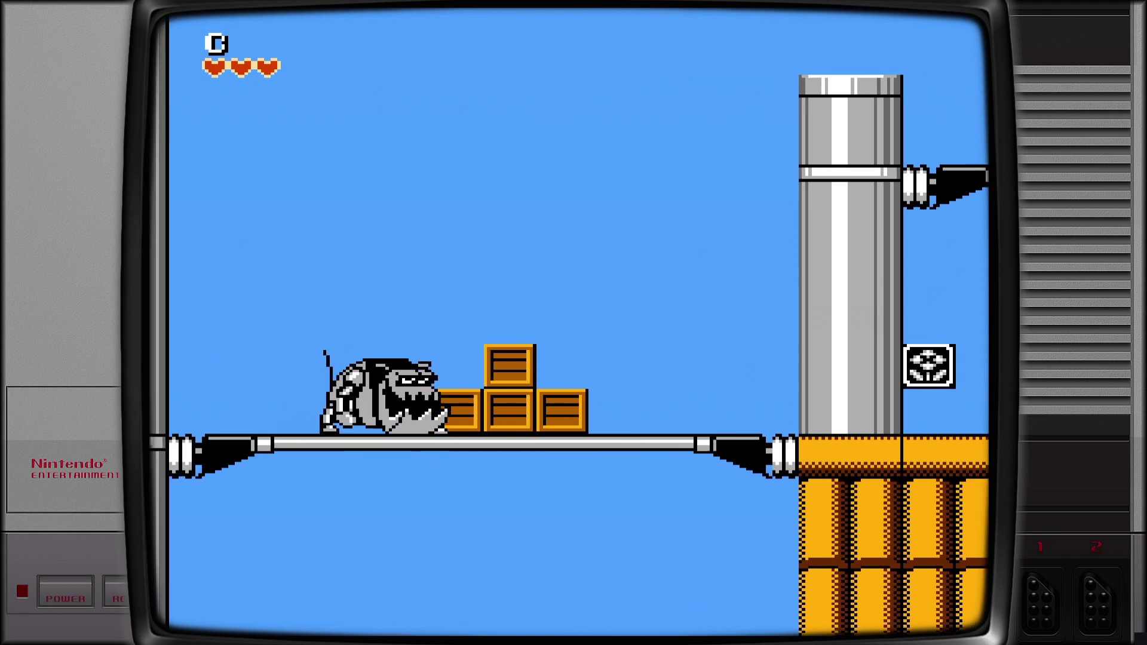
{"action": "key", "text": "Left"}
- Climb the left pipes onto the machine top, run right along the wire, then pause with F1
{"action": "key", "text": "x"}
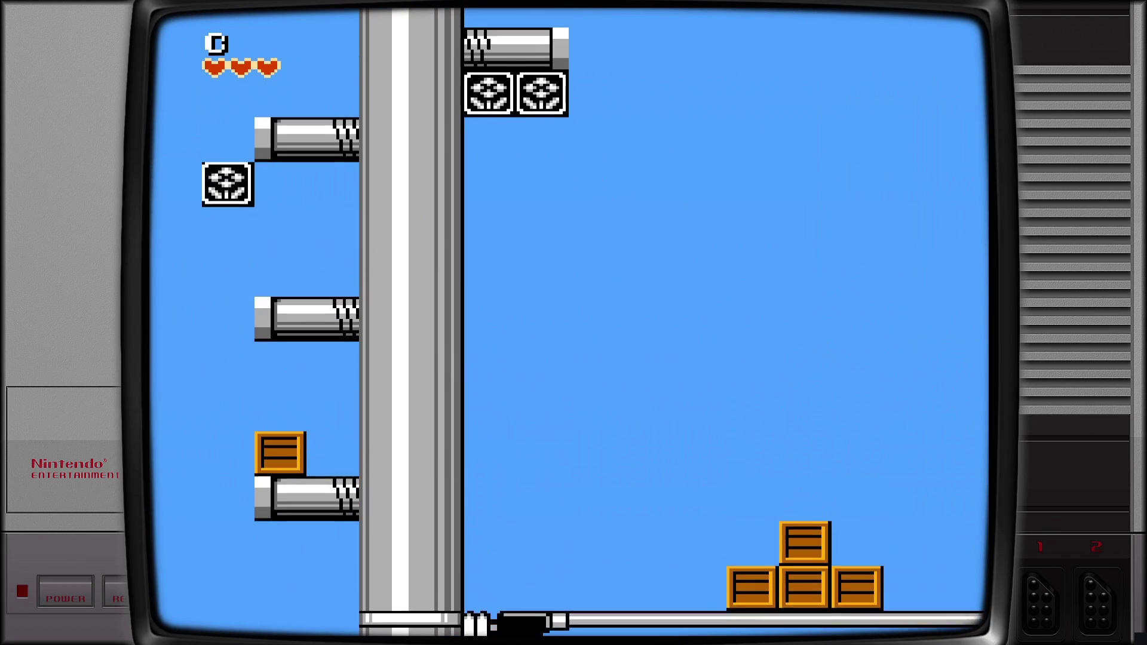
{"action": "key", "text": "x"}
{"action": "key", "text": "x"}
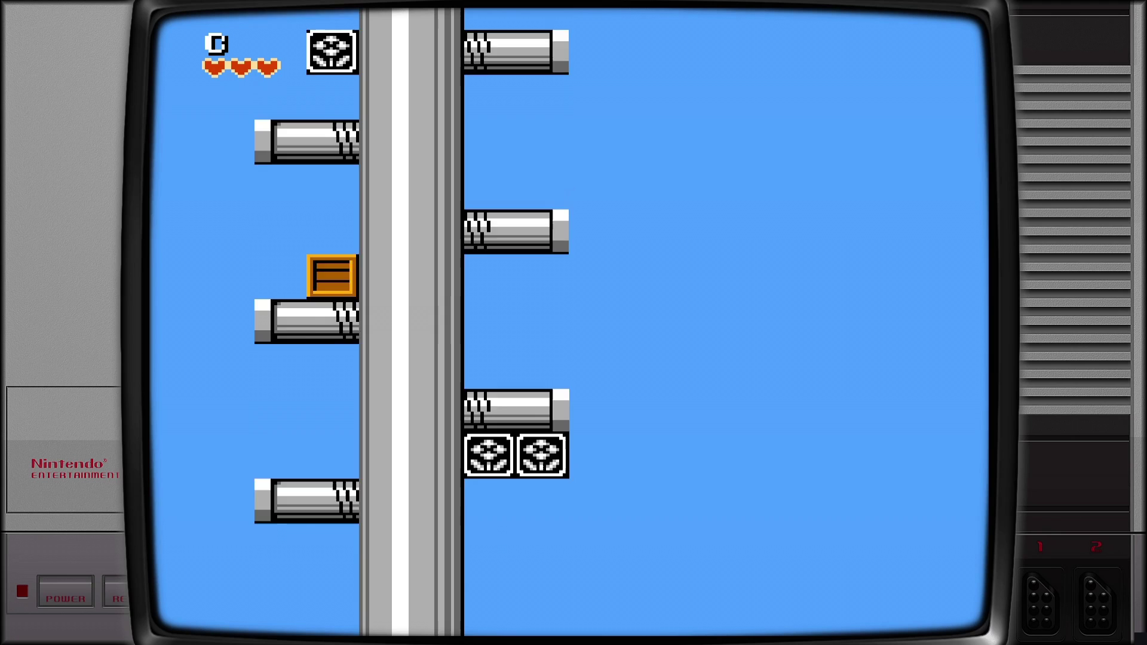
{"action": "key", "text": "Right"}
{"action": "key", "text": "x"}
{"action": "key", "text": "x"}
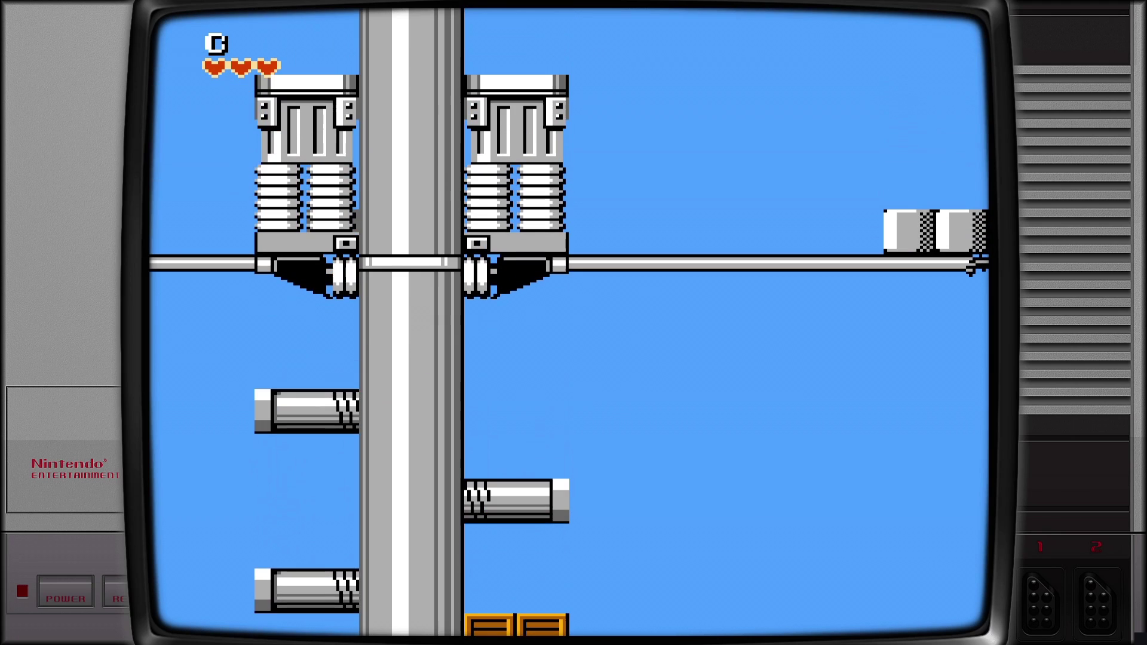
{"action": "key", "text": "Right"}
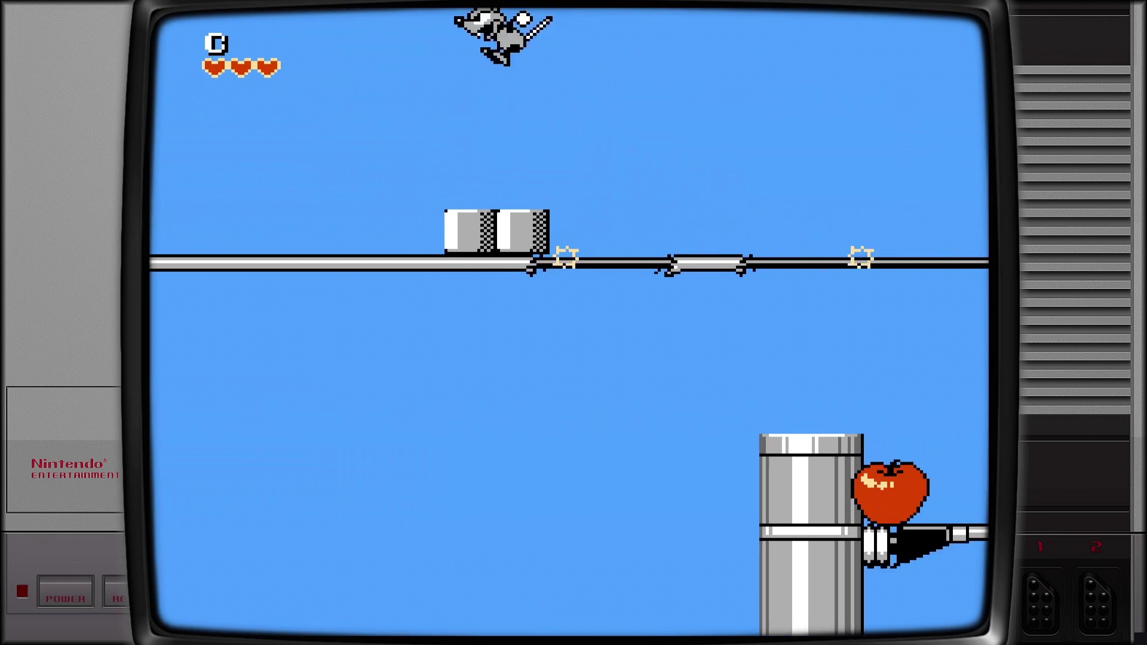
{"action": "key", "text": "Right"}
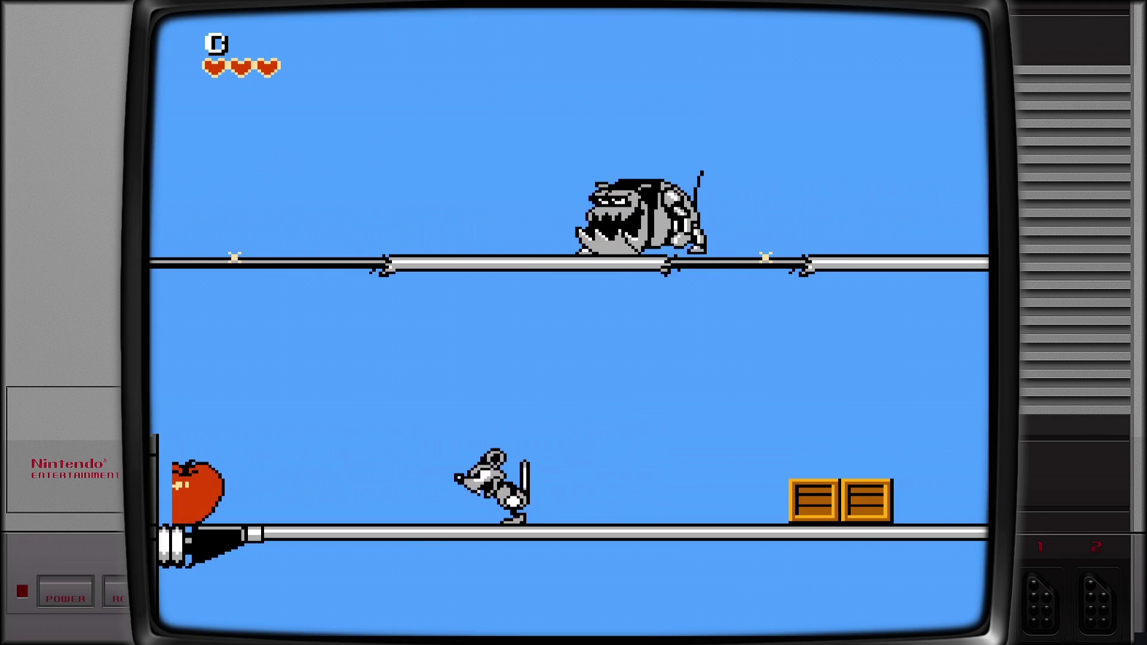
{"action": "key", "text": "Right"}
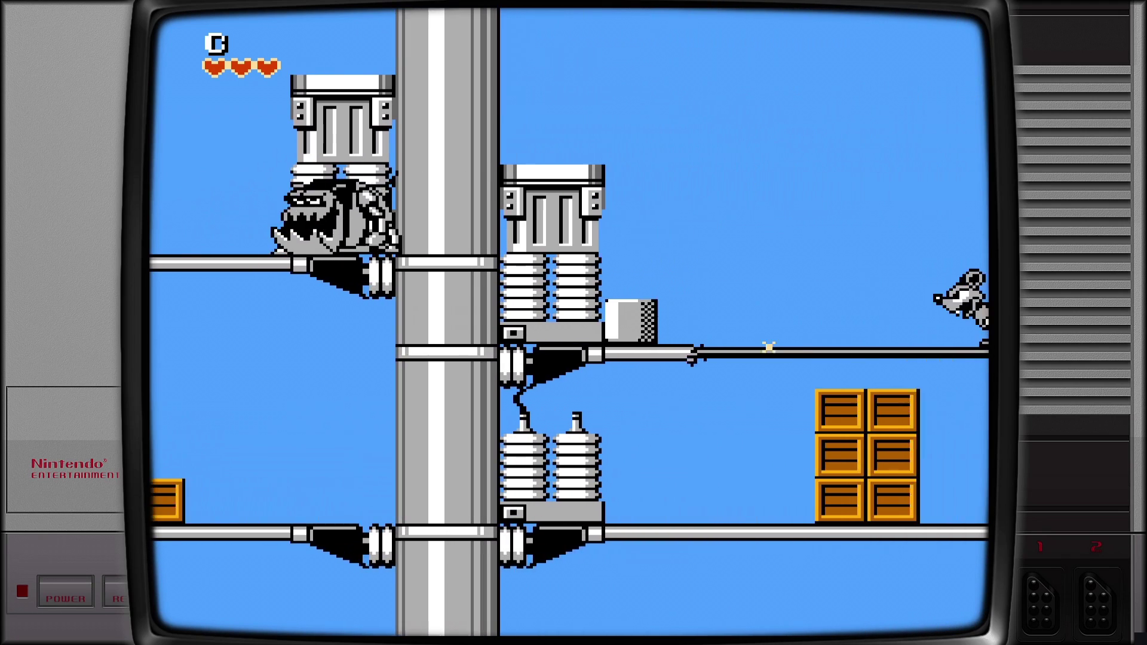
{"action": "key", "text": "F1"}
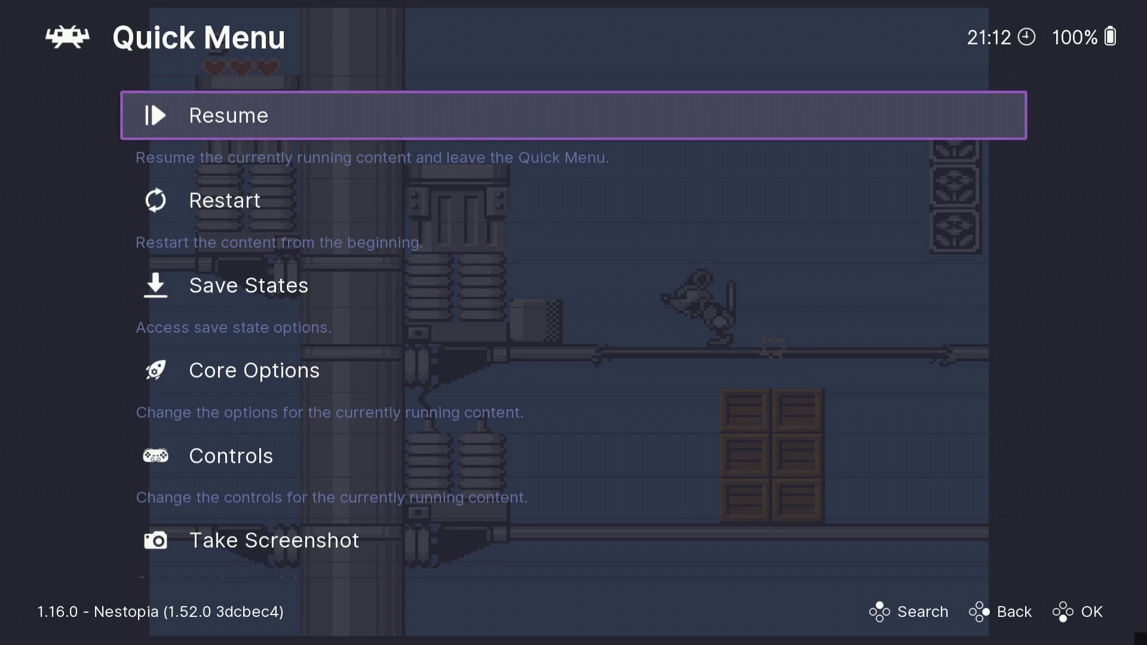